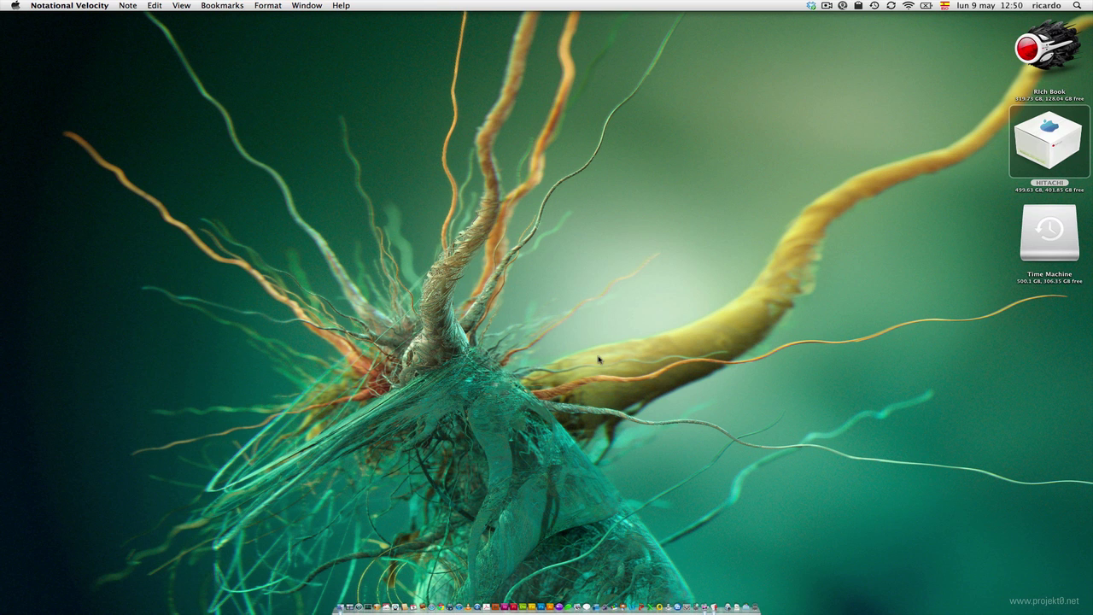
# - Glance at the notes checklist, then open Spotlight and switch the input source to US
pyautogui.click(694, 580)
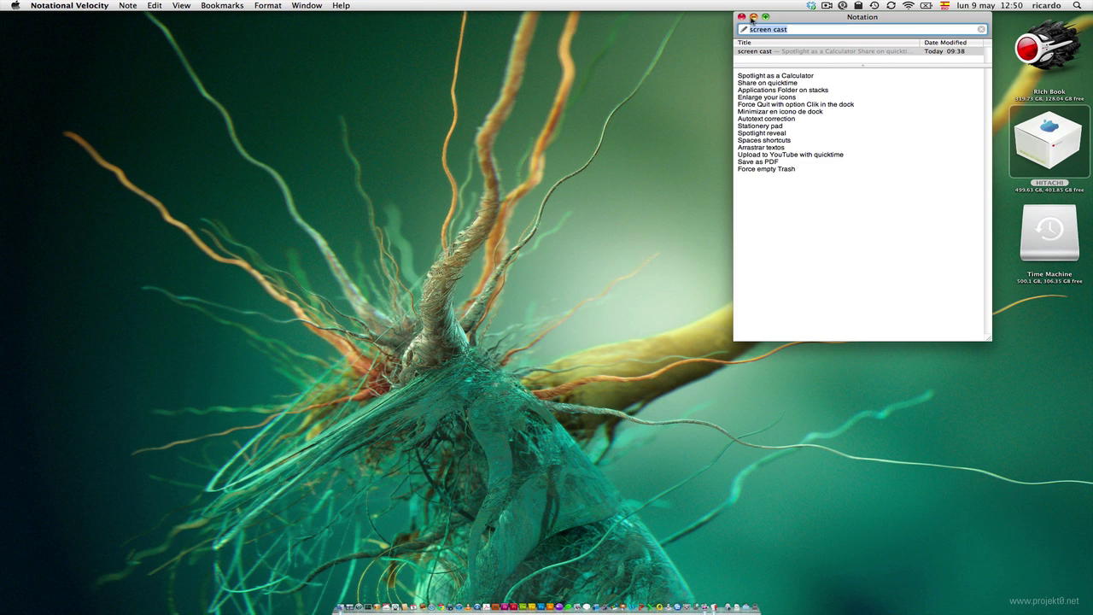
pyautogui.click(753, 17)
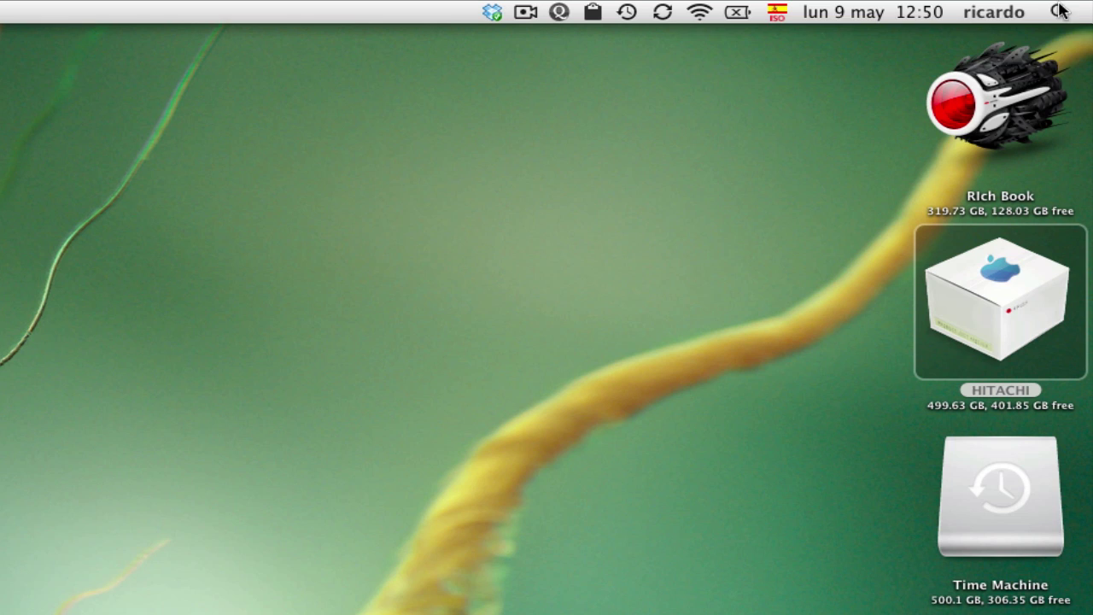
pyautogui.click(1059, 10)
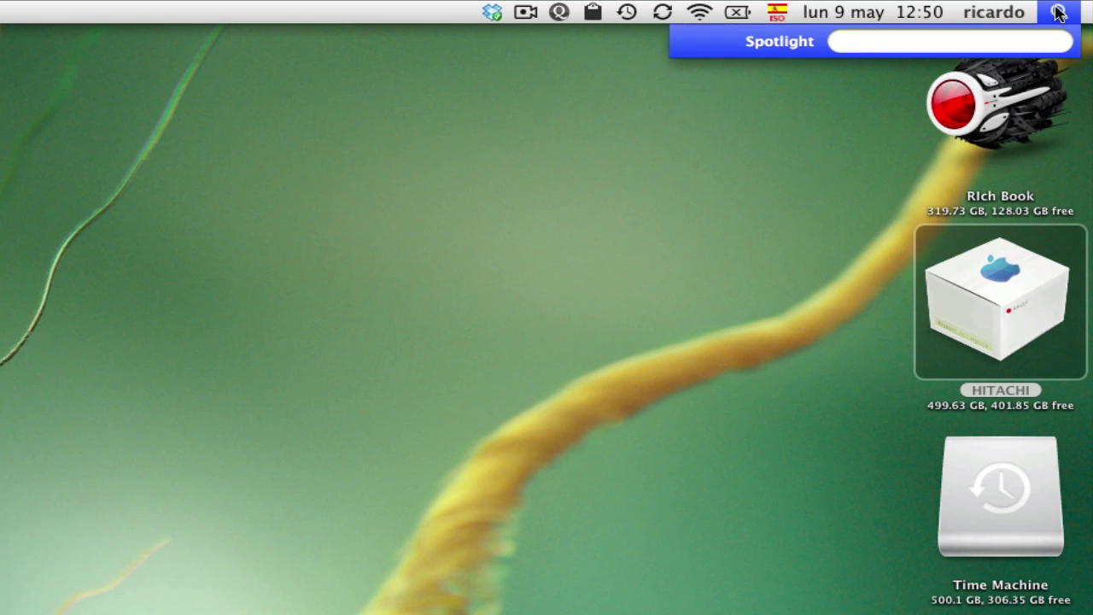
pyautogui.press('ctrl+alt+super+space')
# - Calculate 2+2, then 2/34 (0.05882352941) in Spotlight, and close the search
pyautogui.write('2+2')
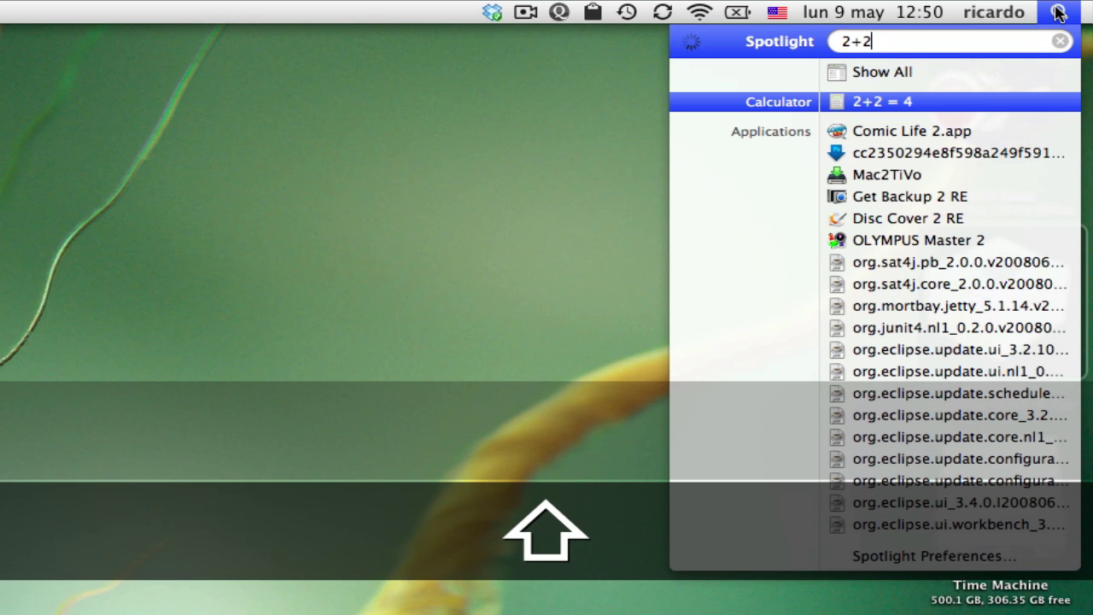
pyautogui.press('BackSpace')
pyautogui.press('BackSpace')
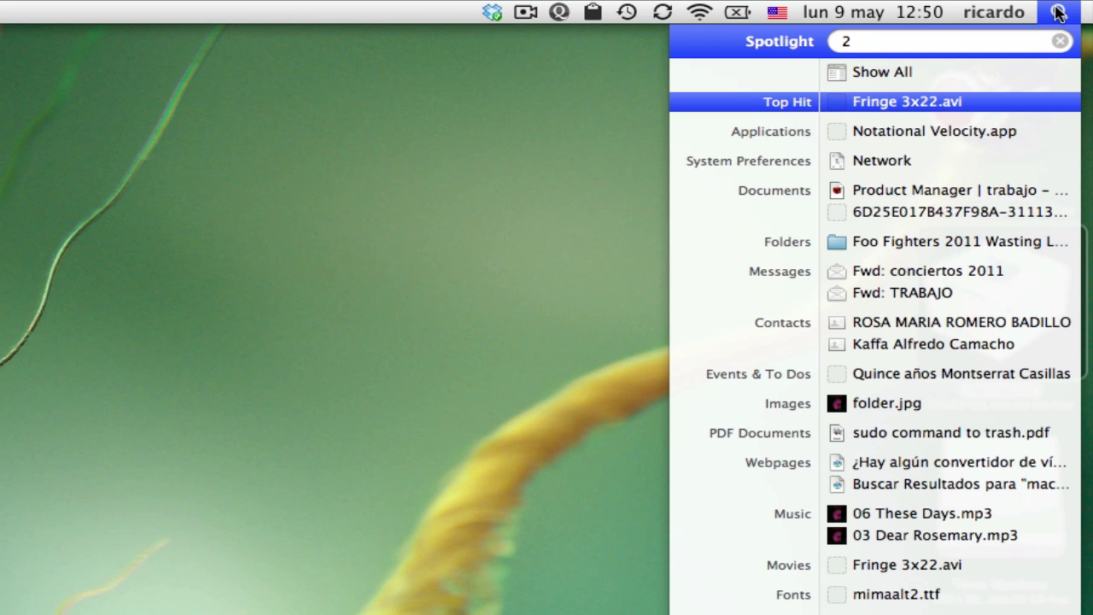
pyautogui.write('/')
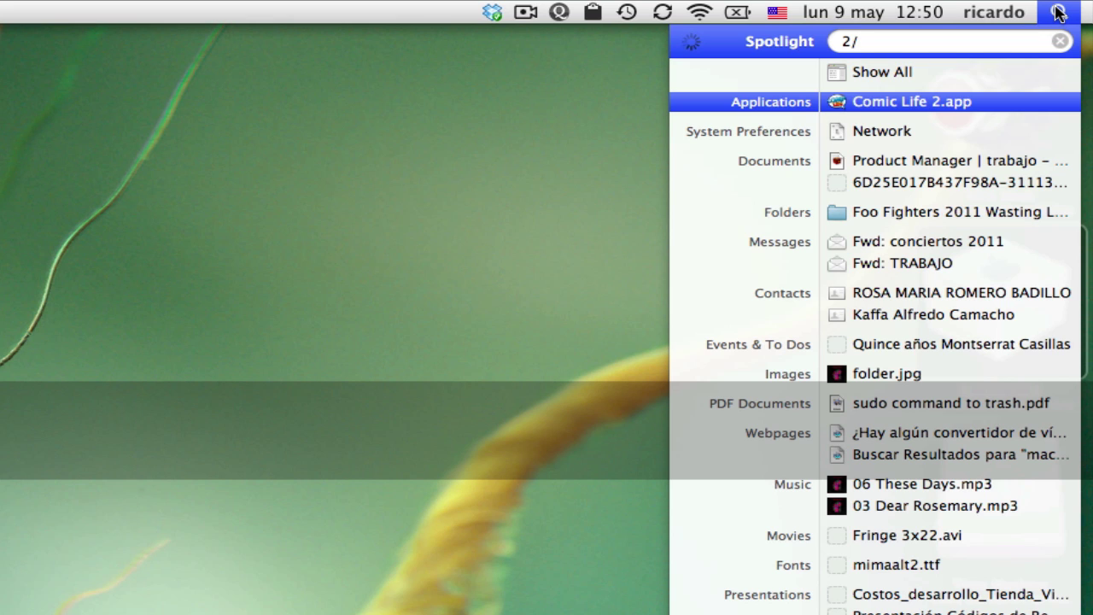
pyautogui.write('34')
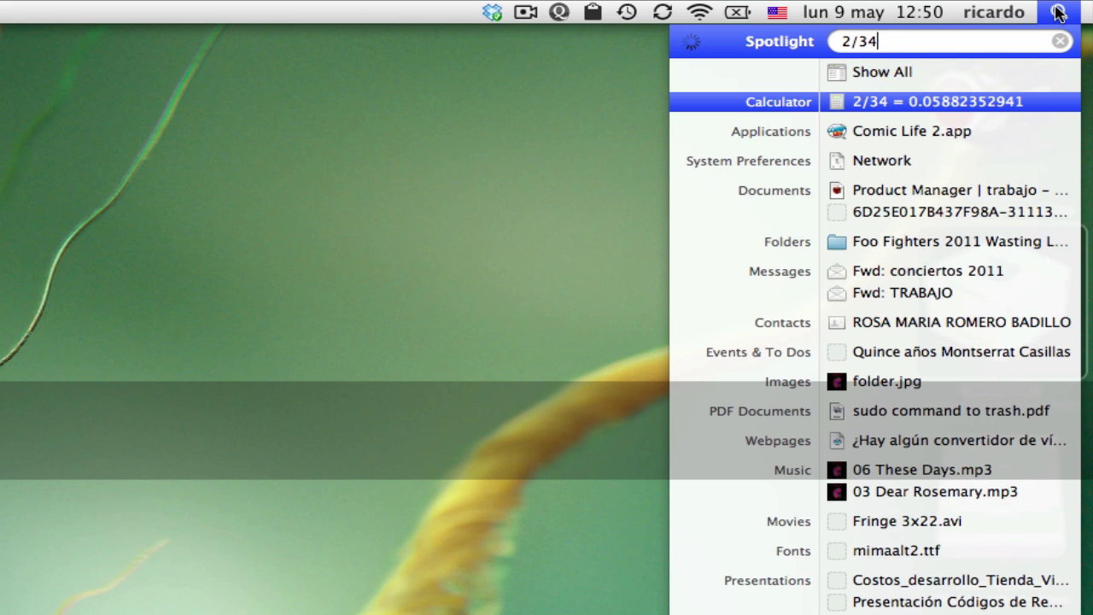
pyautogui.press('super+space')
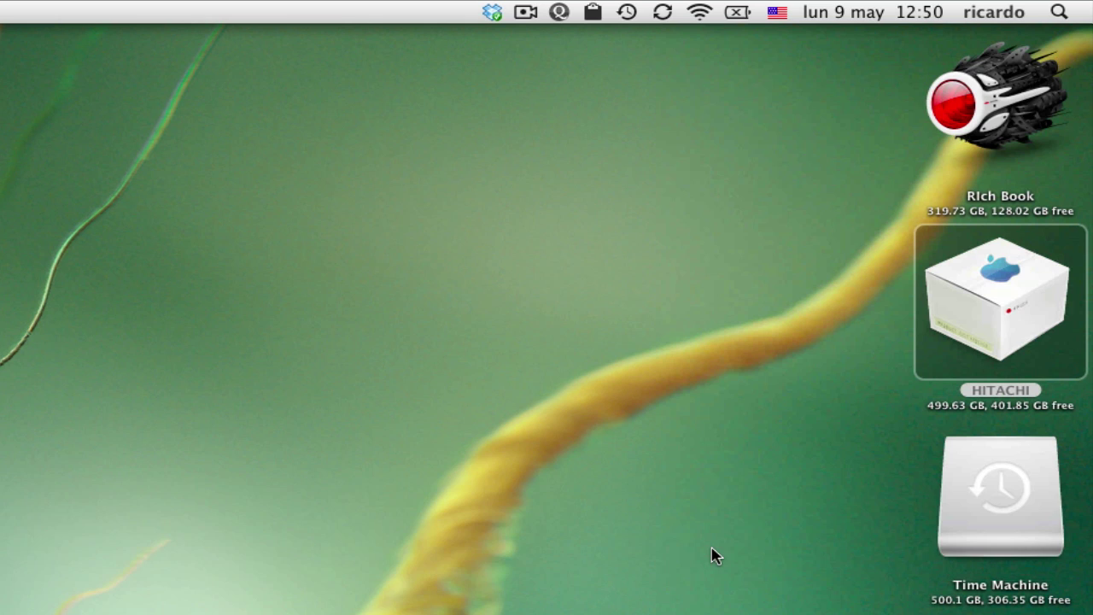
# - Reopen Spotlight's 2/34 result, review and minimize the notes checklist, and launch QuickTime Player
pyautogui.press('super')
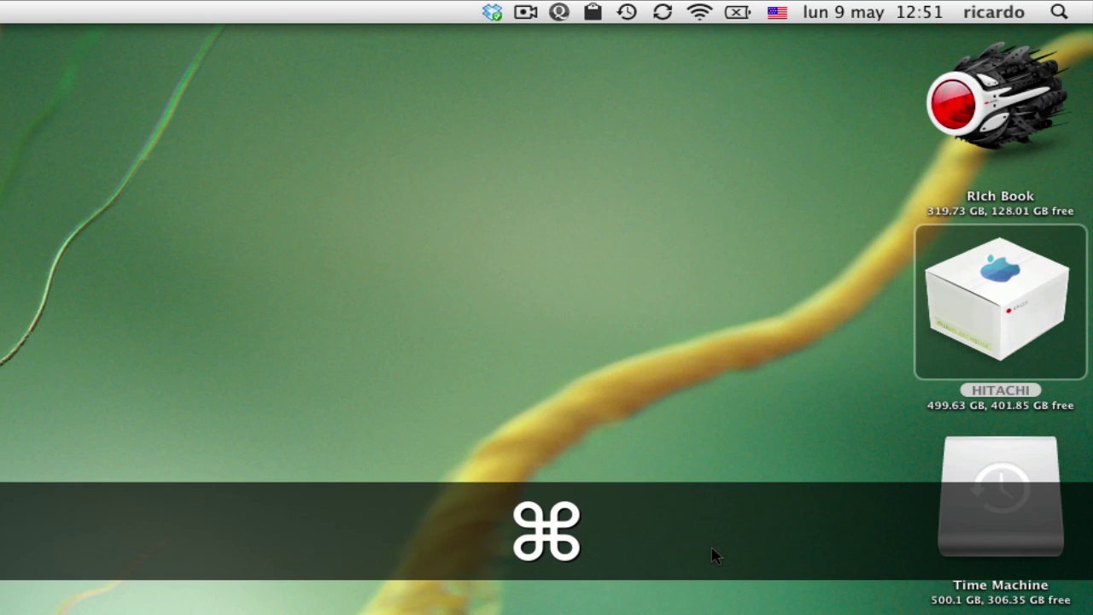
pyautogui.press('super+space')
pyautogui.press('super+space')
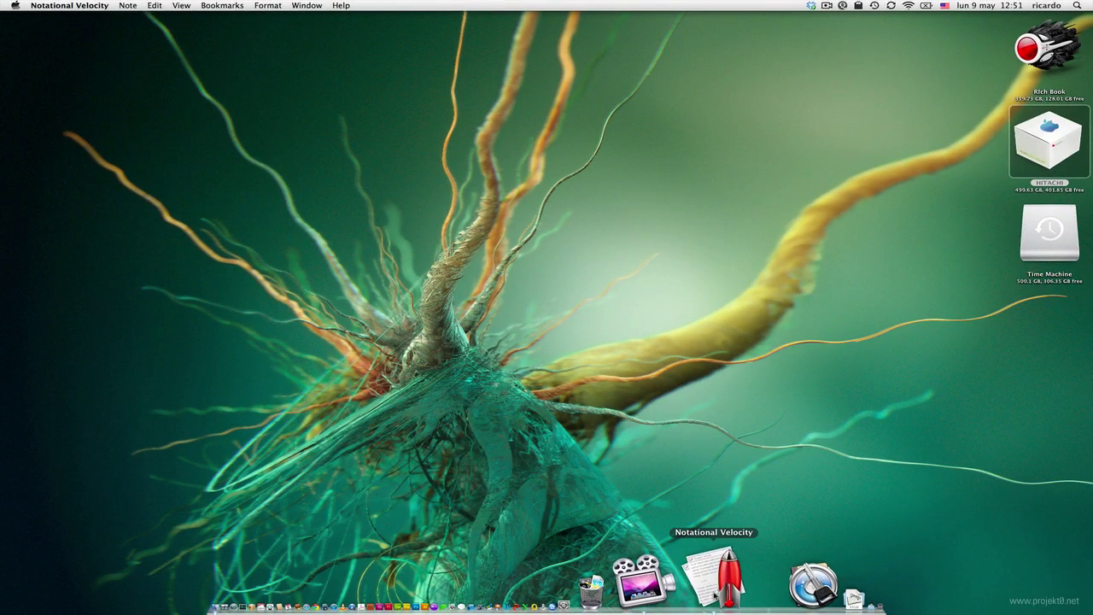
pyautogui.click(721, 578)
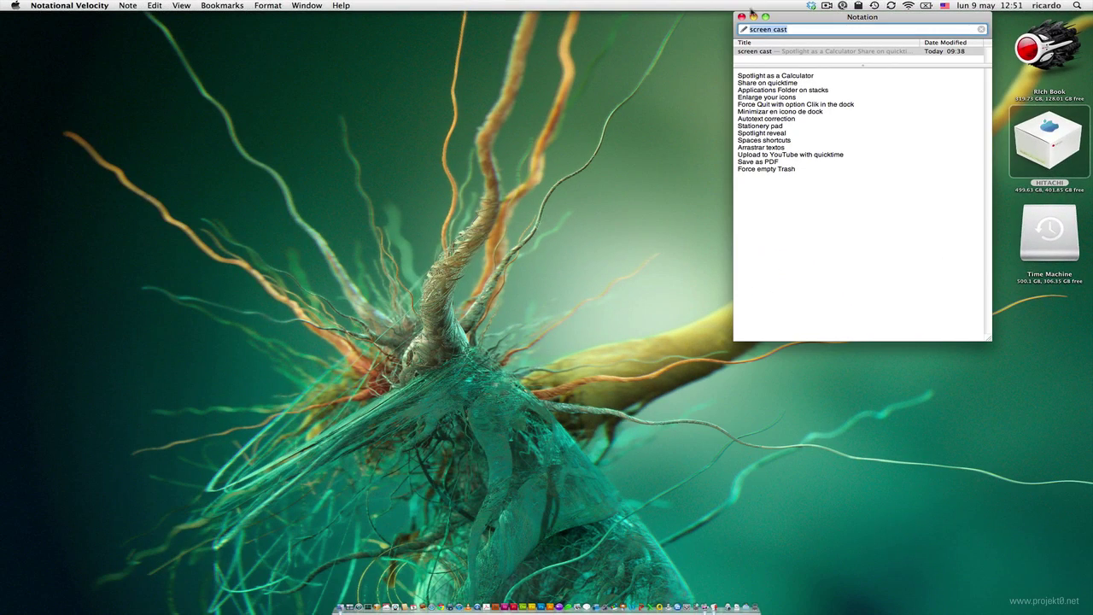
pyautogui.click(754, 17)
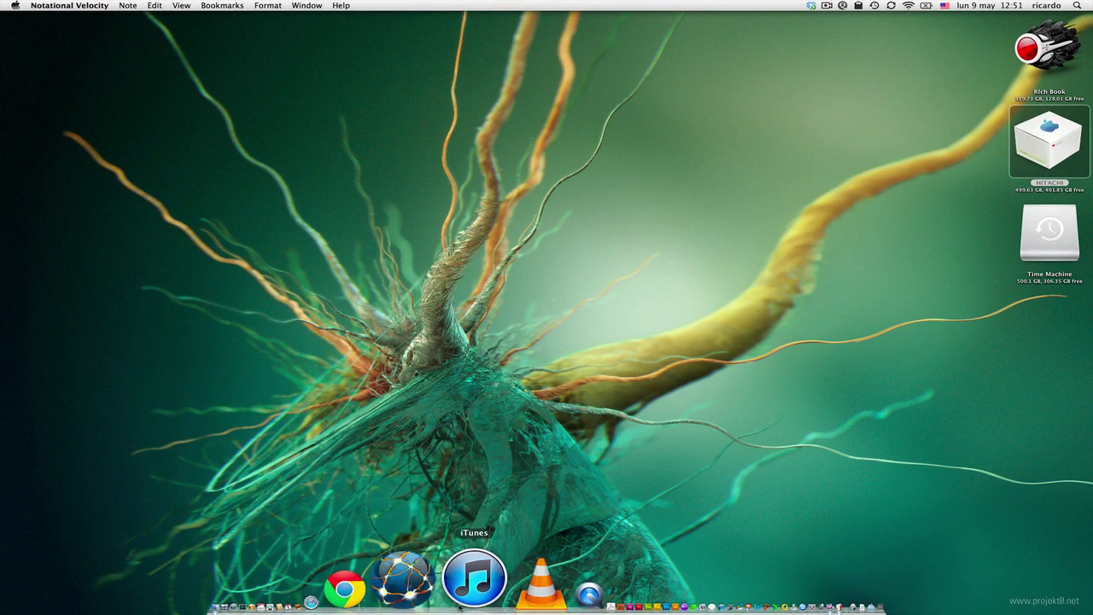
pyautogui.click(482, 580)
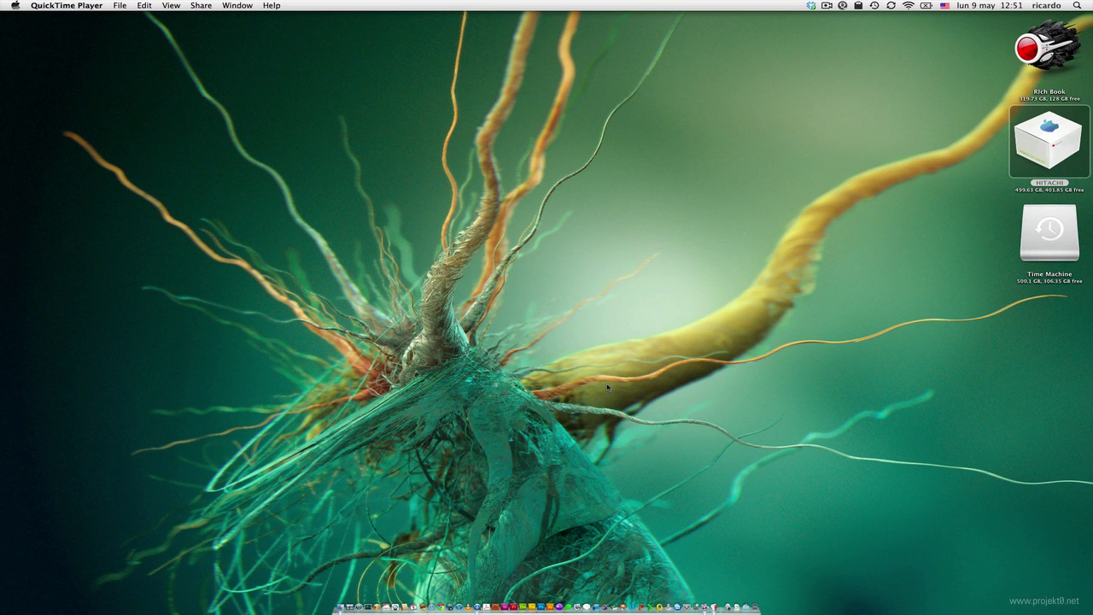
# - Reveal the Películas Torrent folder in Finder via Quicksilver and select Los Ahogados.mp4
pyautogui.hotkey('alt', 'space')
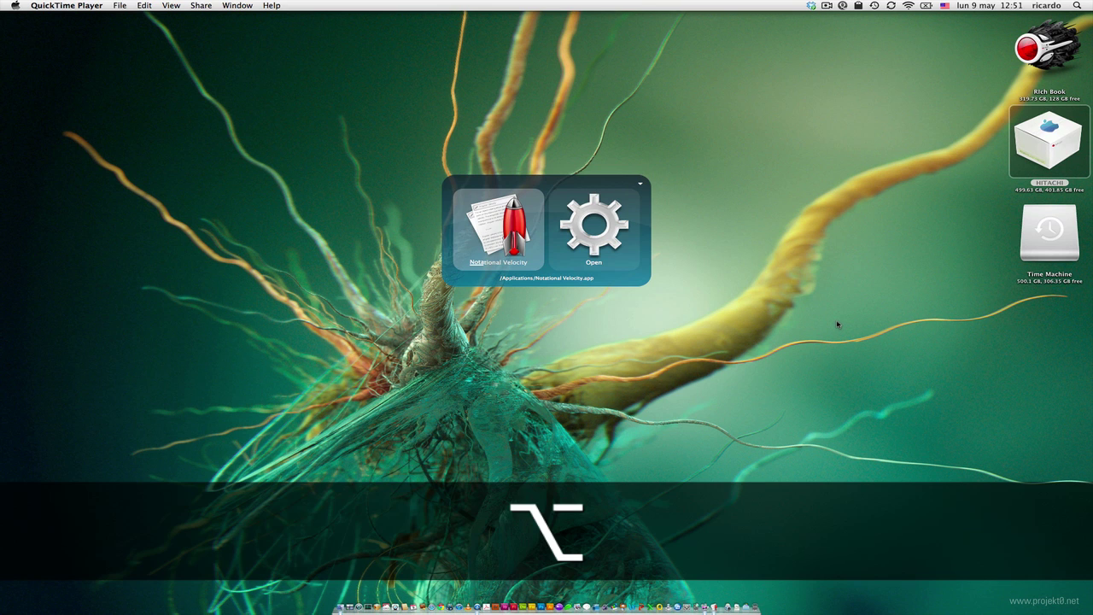
pyautogui.write('plei')
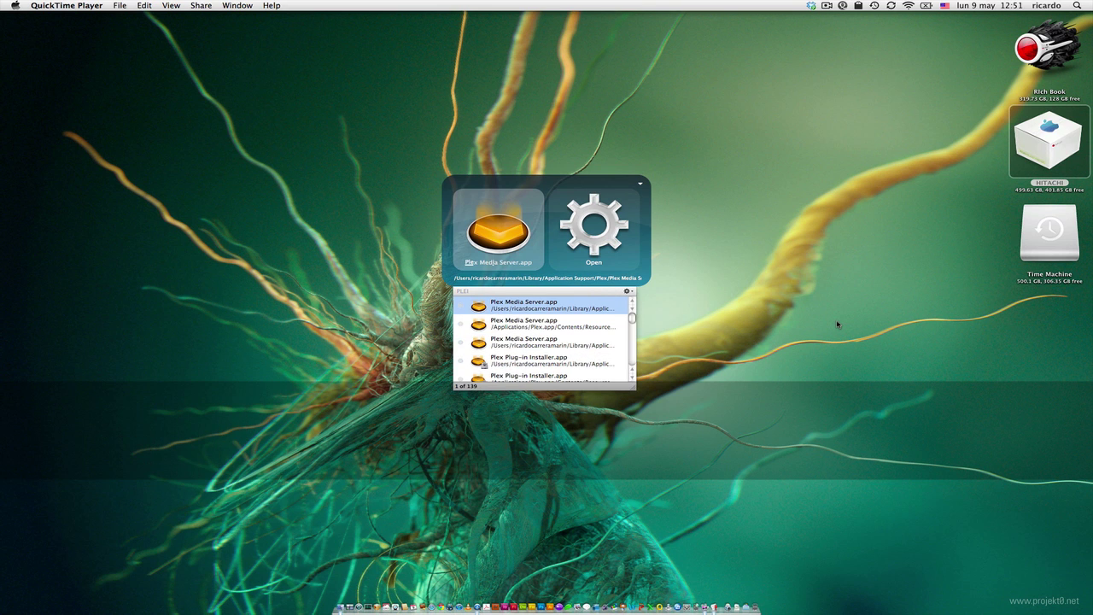
pyautogui.write('peli')
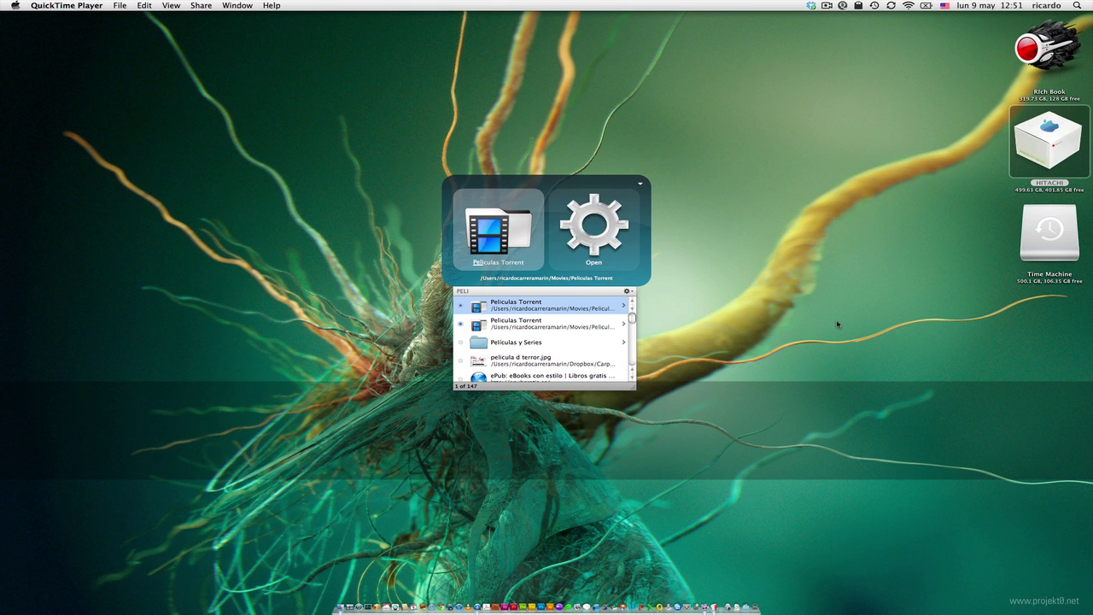
pyautogui.press('Tab')
pyautogui.write('r')
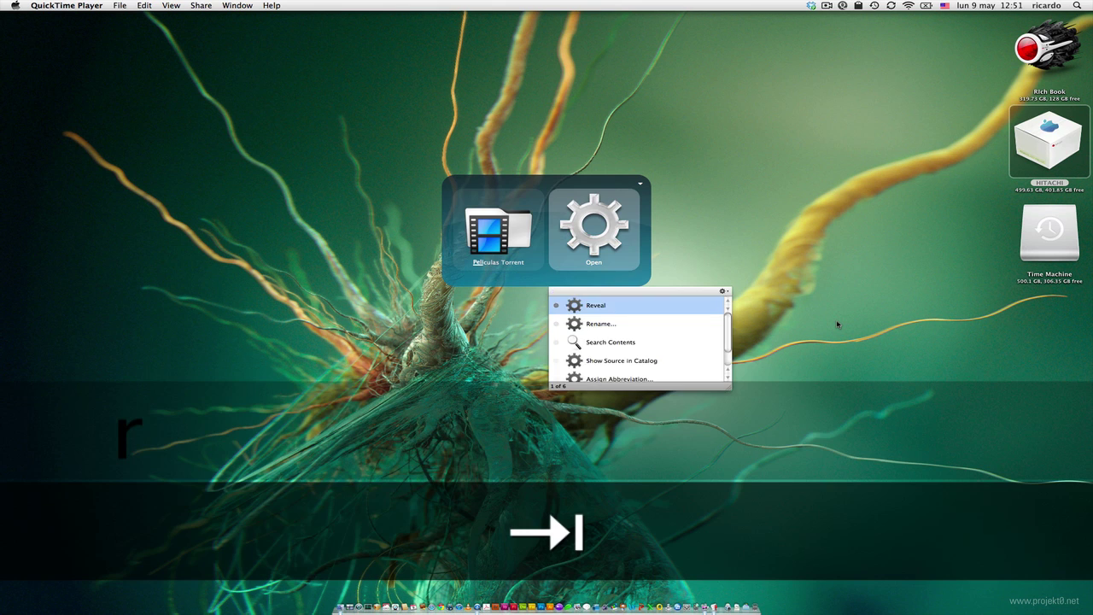
pyautogui.press('Return')
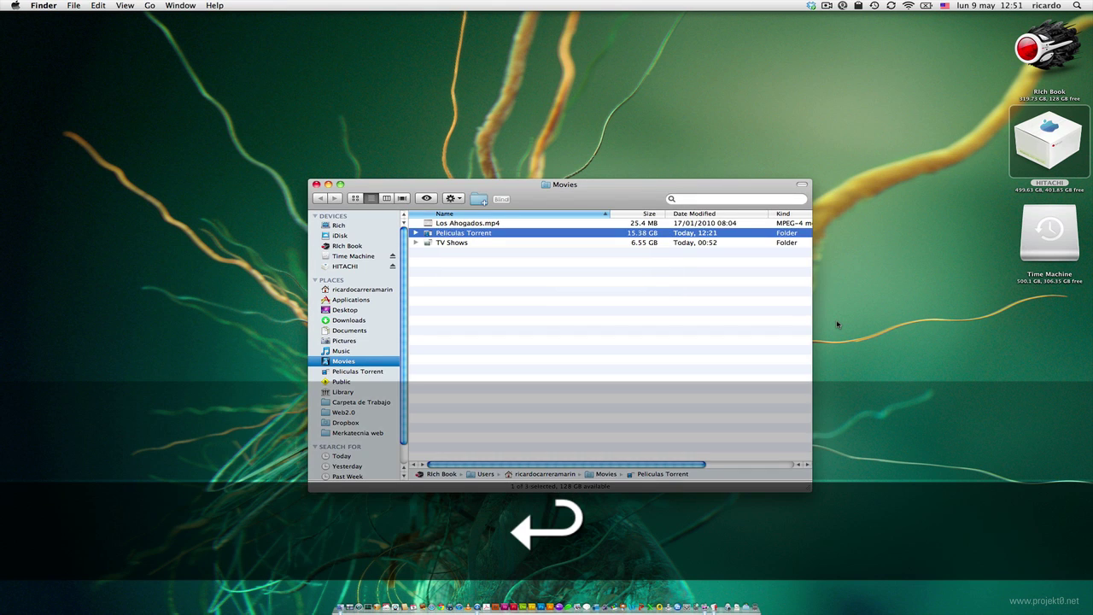
pyautogui.press('Up')
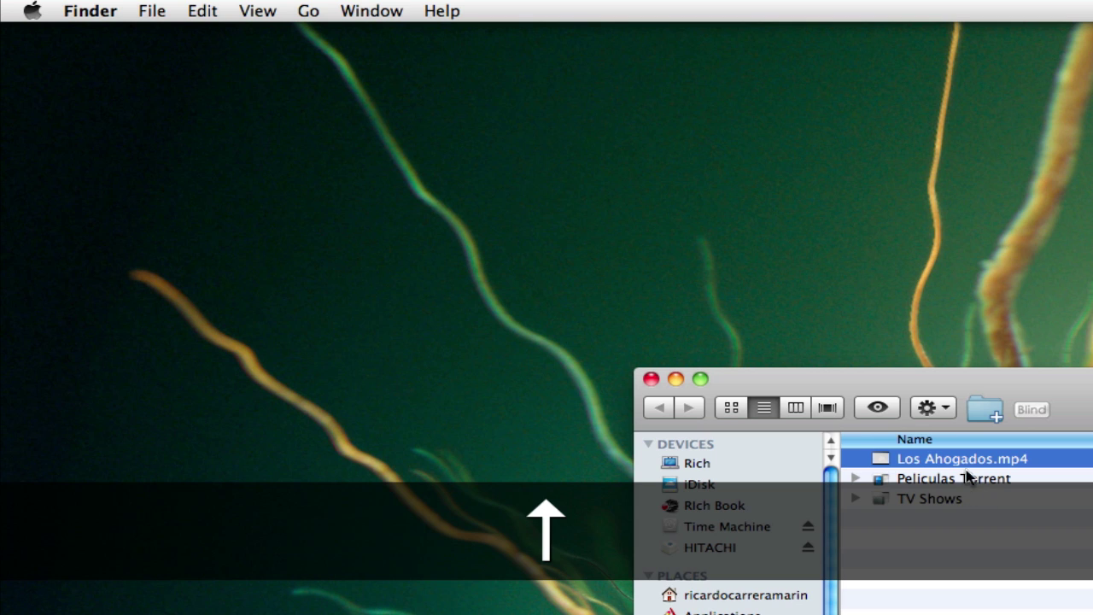
# - Open Los Ahogados.mp4 in QuickTime Player and cancel the Share to YouTube sign-in
pyautogui.doubleClick(825, 391)
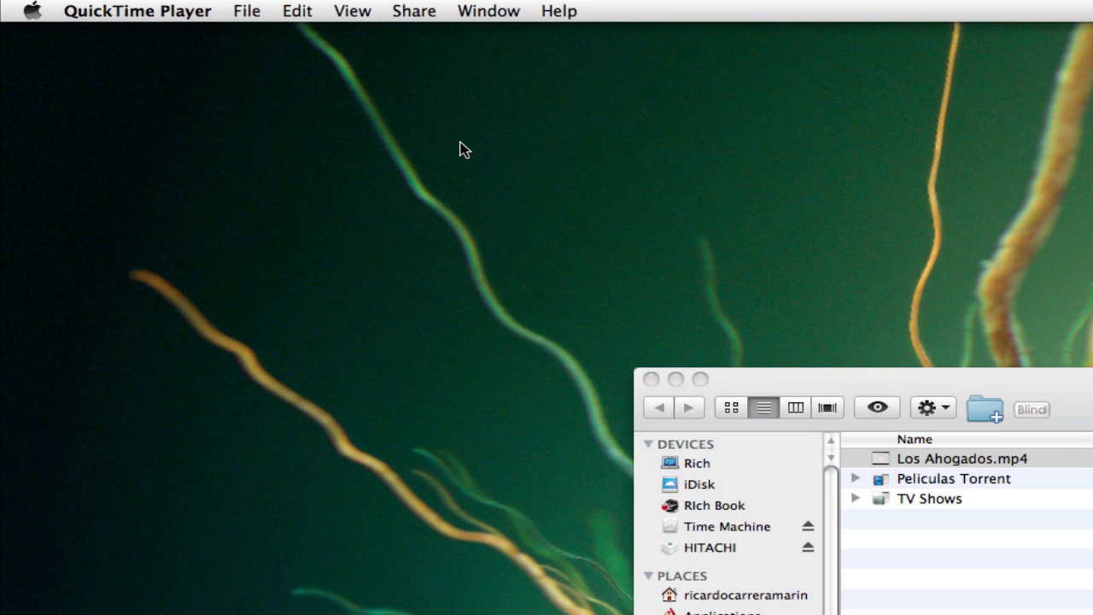
pyautogui.click(418, 9)
pyautogui.click(450, 77)
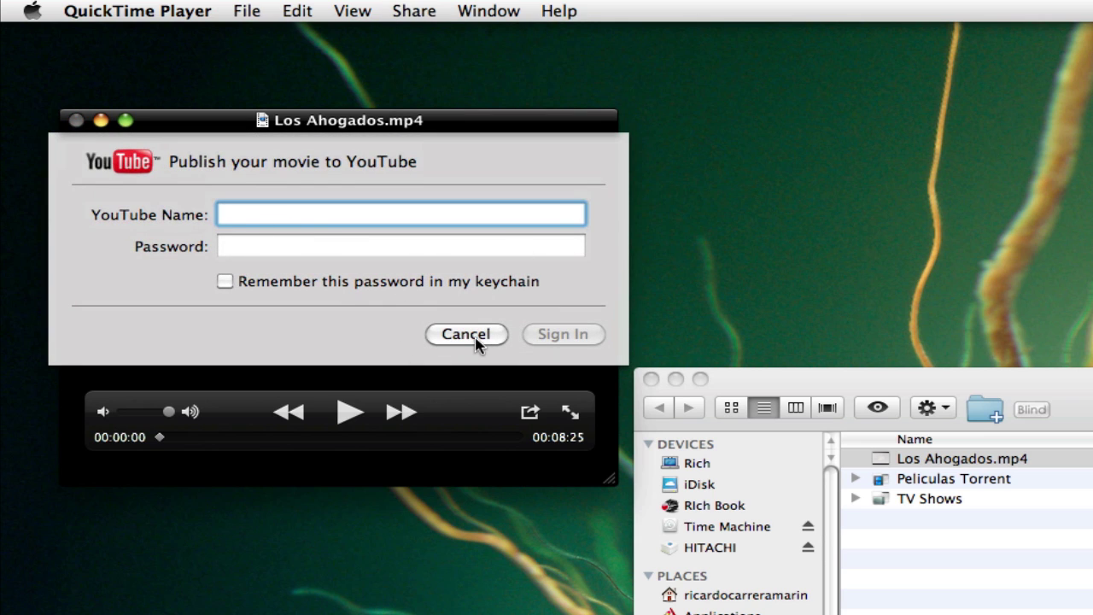
pyautogui.click(476, 336)
# - Start sharing the movie to iTunes, cancel it, and move the player window right and down
pyautogui.click(484, 12)
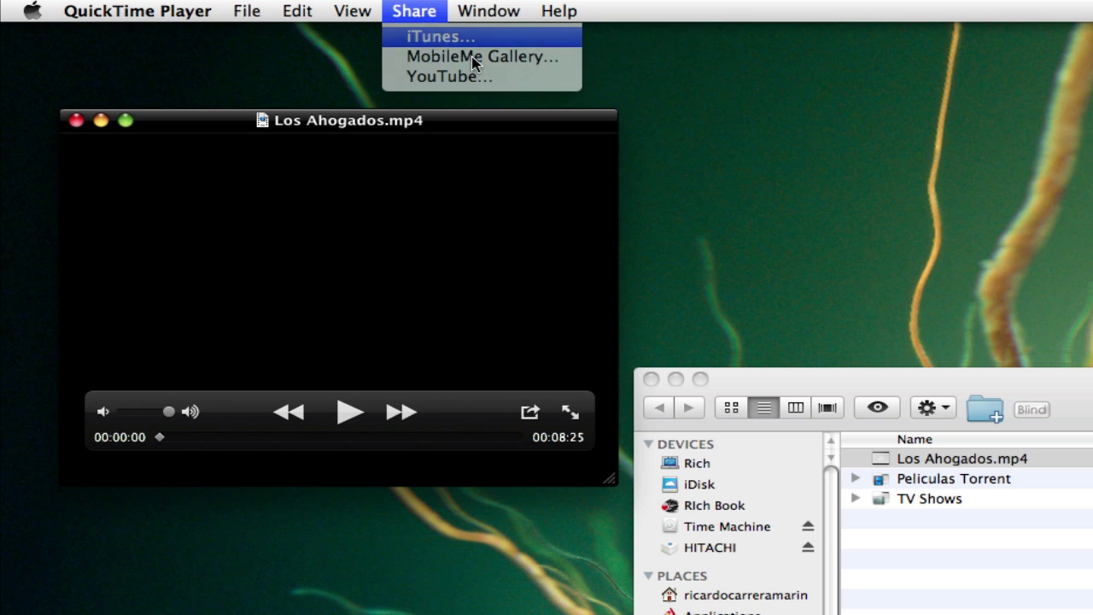
pyautogui.click(406, 57)
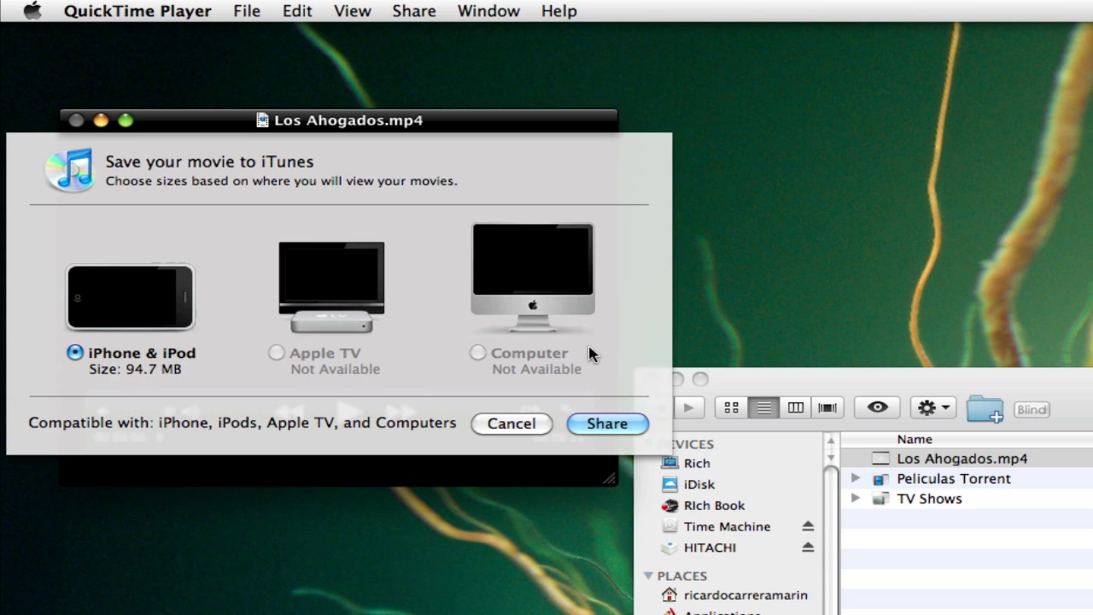
pyautogui.click(512, 424)
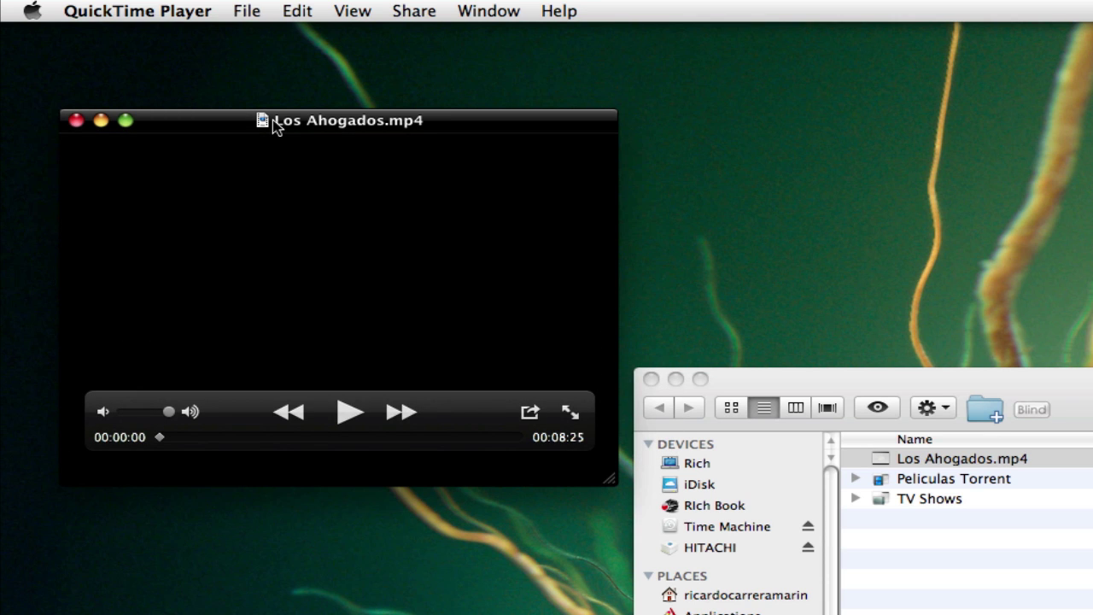
pyautogui.moveTo(273, 124); pyautogui.dragTo(717, 168)
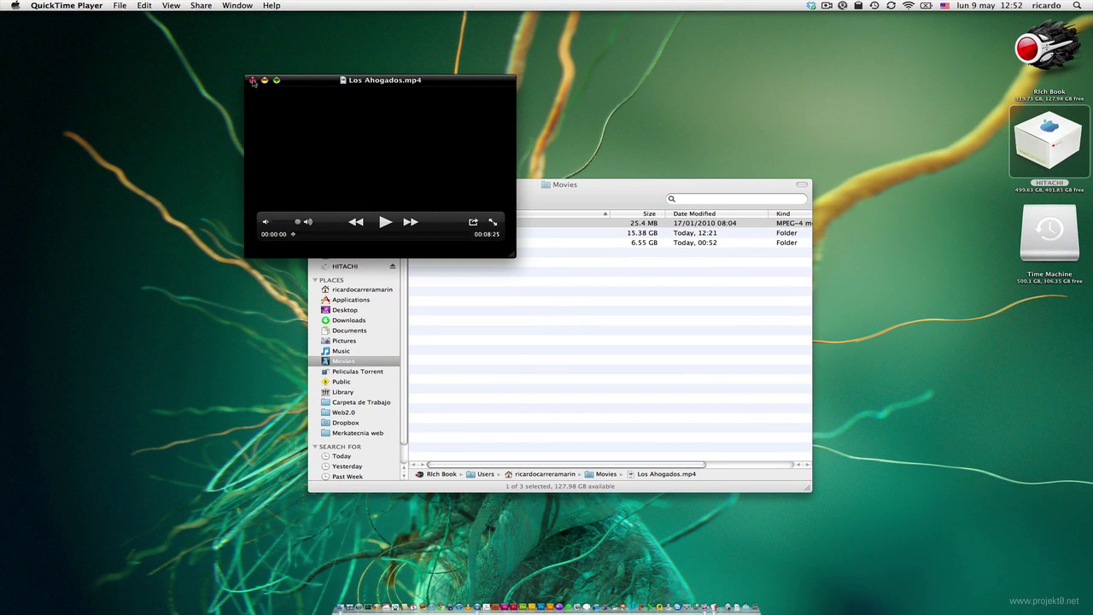
# - Quit QuickTime, close the Movies window, view and minimize the notes checklist, and toggle Quicksilver
pyautogui.press('super+q')
pyautogui.press('super+w')
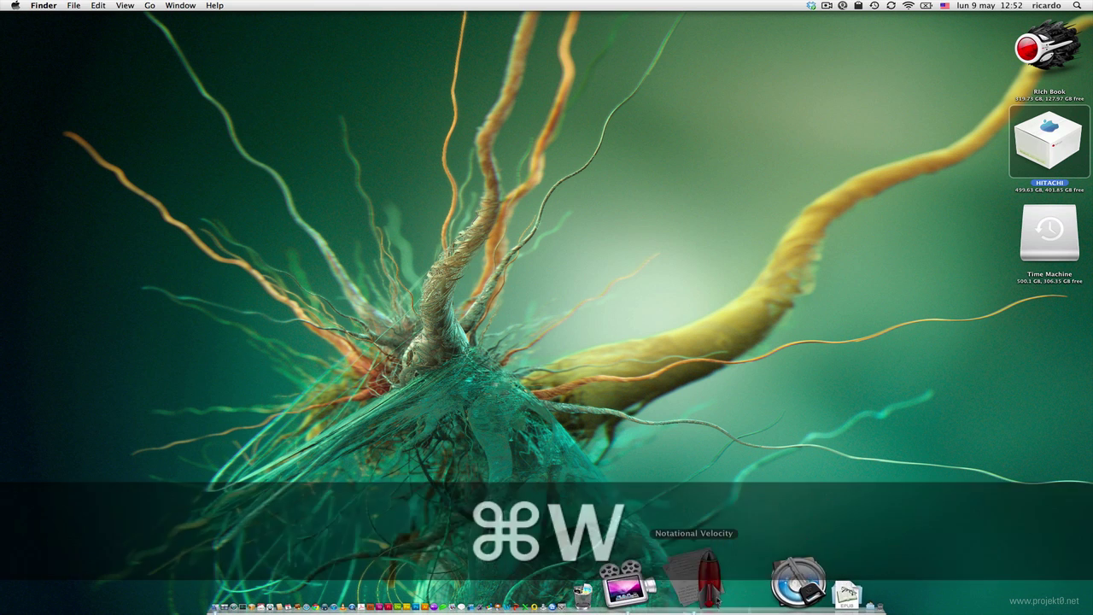
pyautogui.click(626, 588)
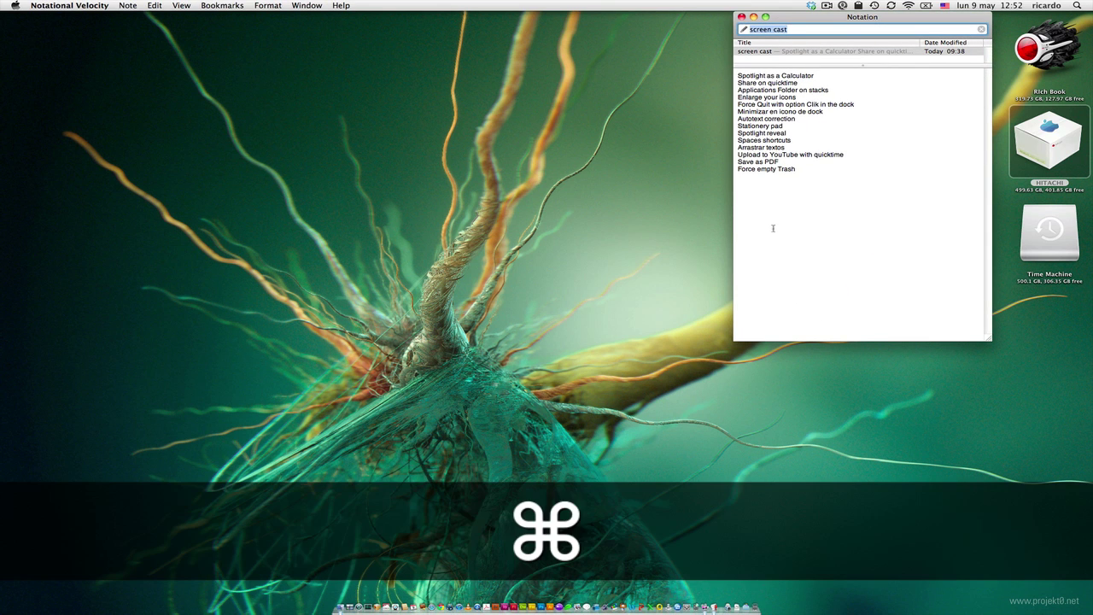
pyautogui.press('super+m')
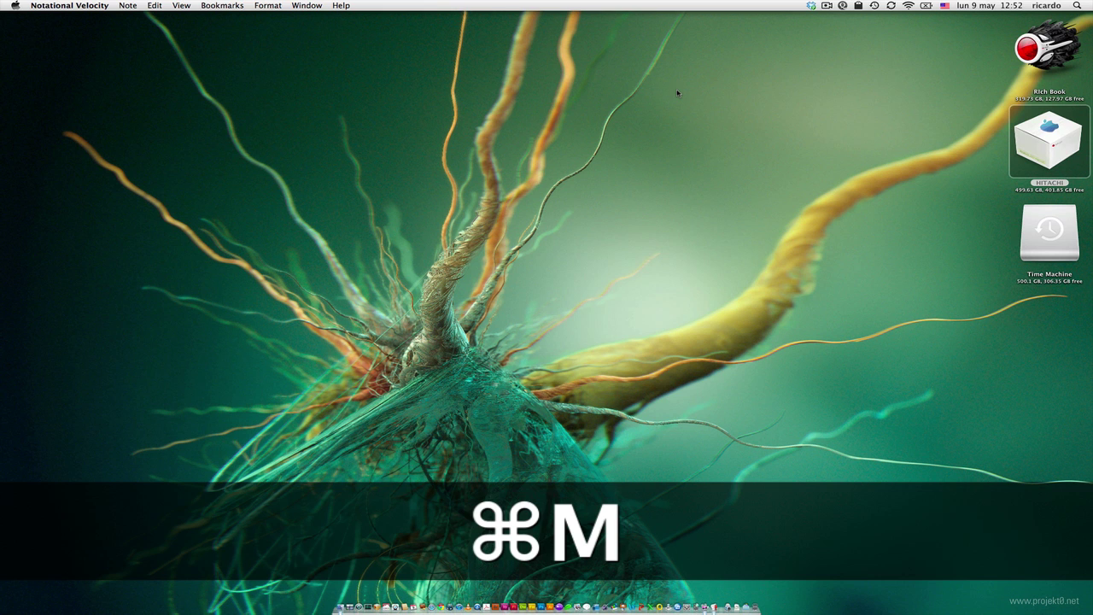
pyautogui.press('alt')
pyautogui.press('alt')
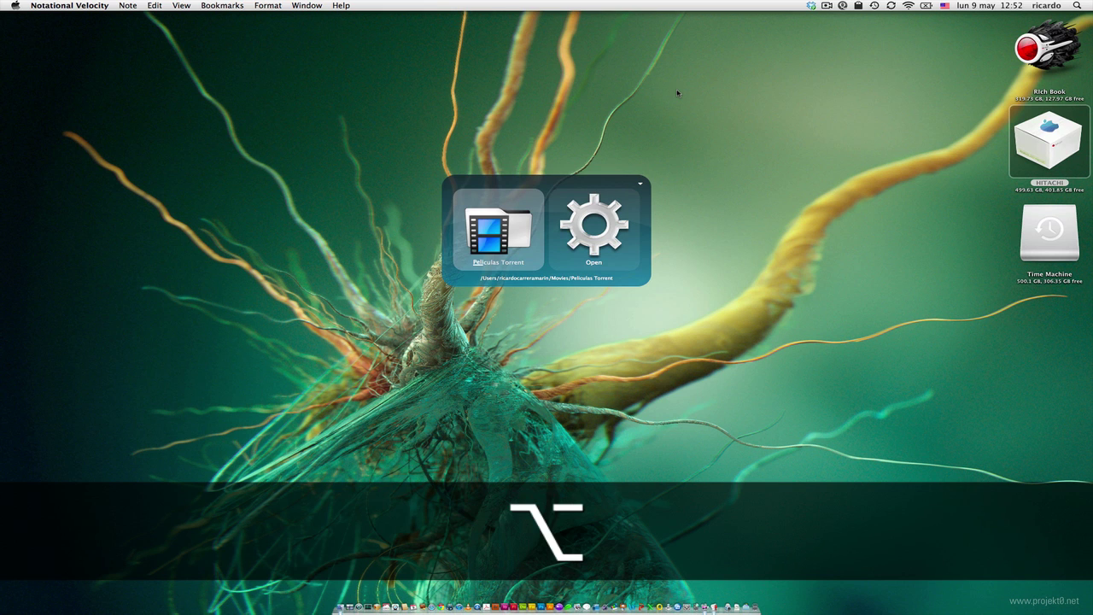
pyautogui.press('alt')
pyautogui.press('alt')
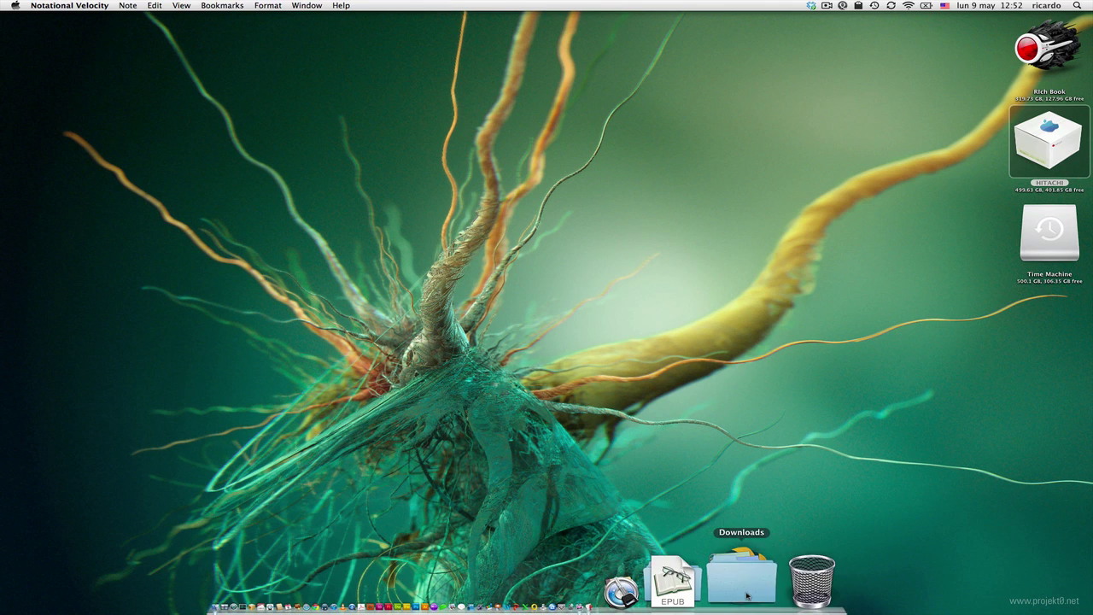
pyautogui.click(723, 580)
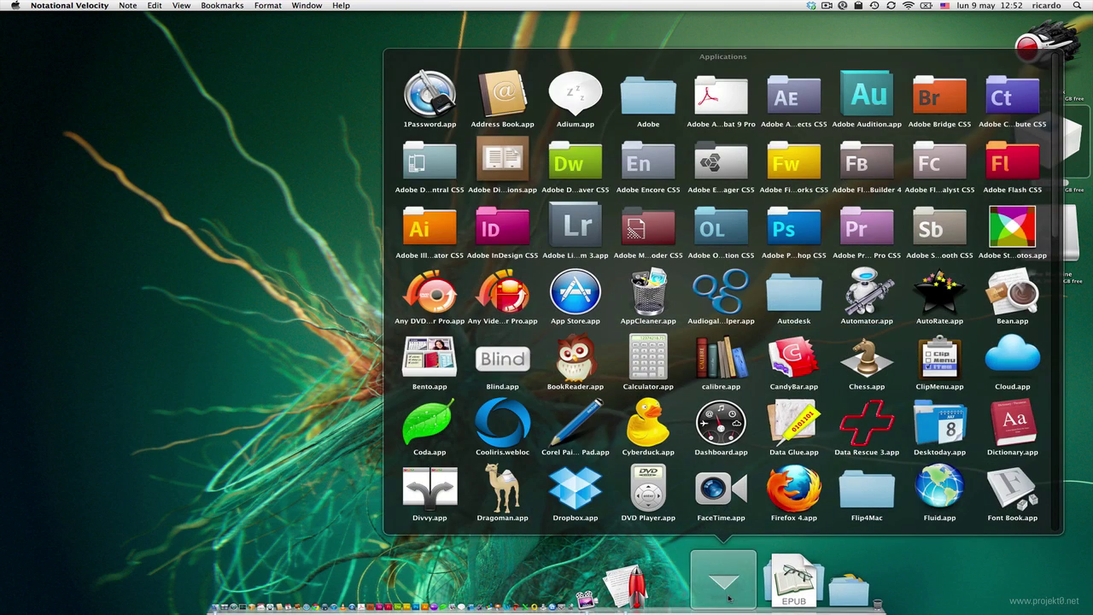
pyautogui.scroll(-10, 722, 358)
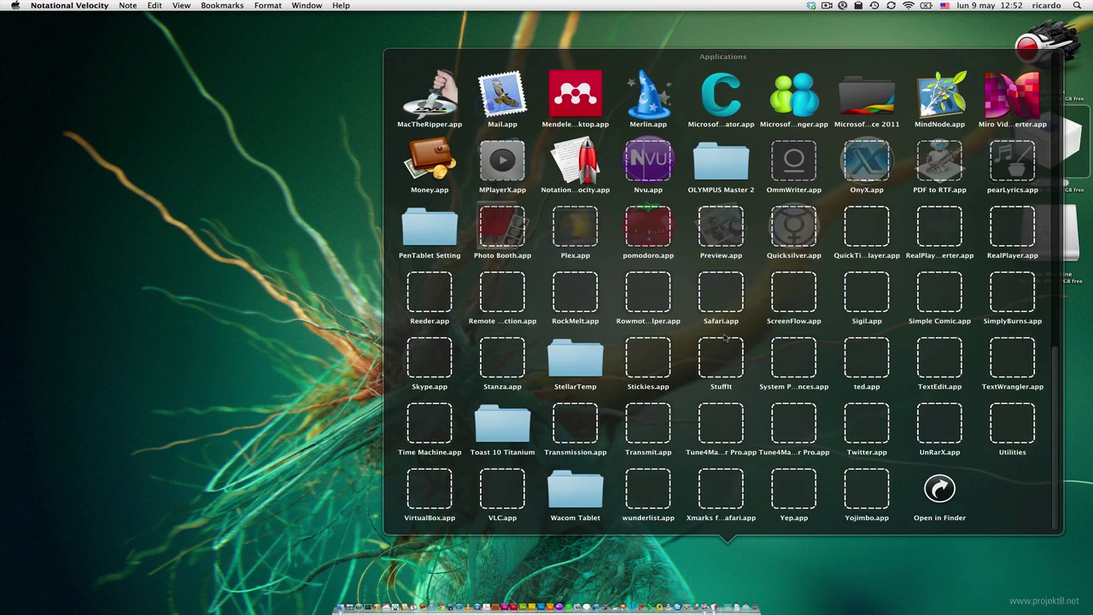
pyautogui.scroll(5, 725, 339)
pyautogui.scroll(6, 723, 290)
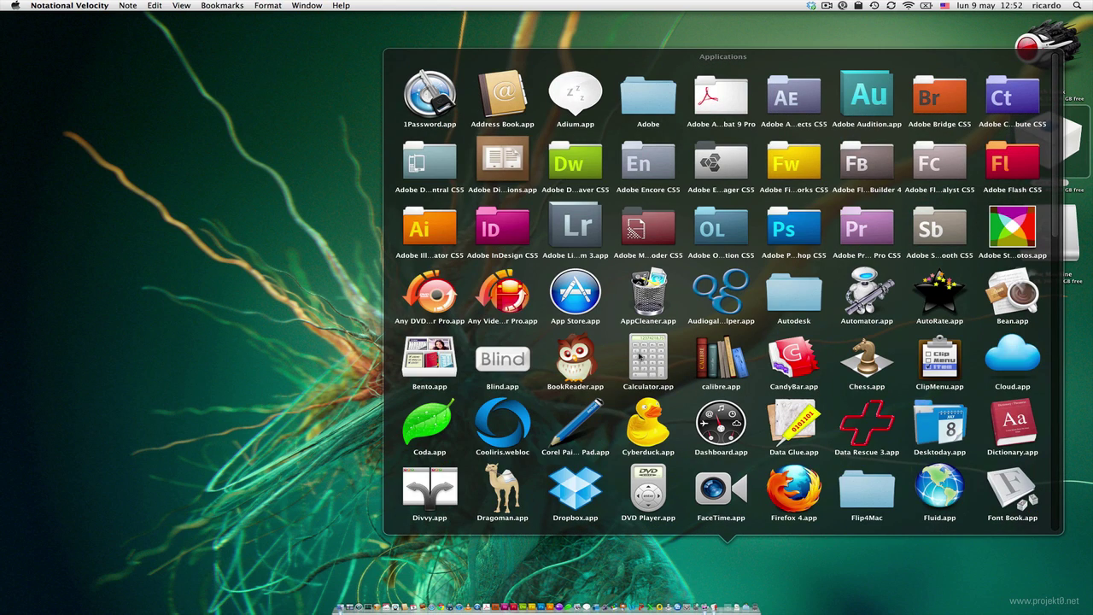
pyautogui.click(756, 328)
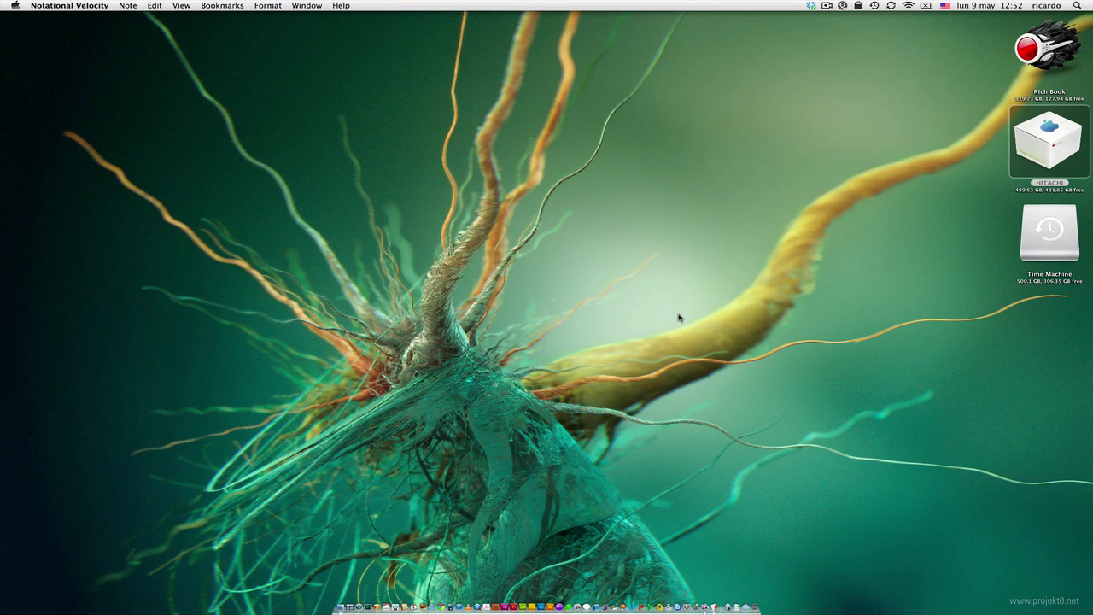
pyautogui.click(710, 601)
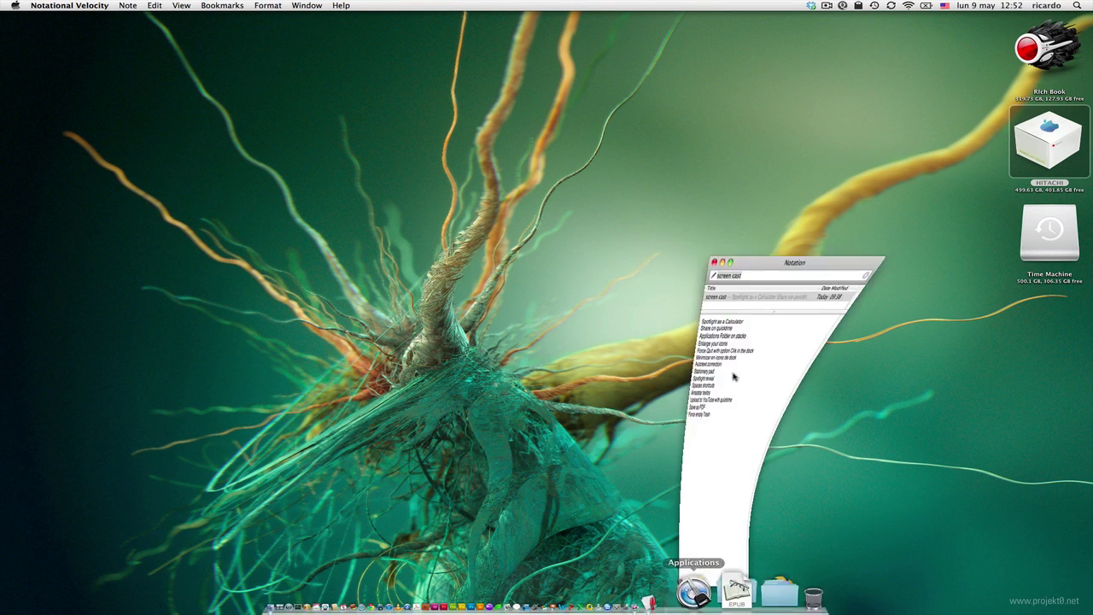
pyautogui.click(786, 243)
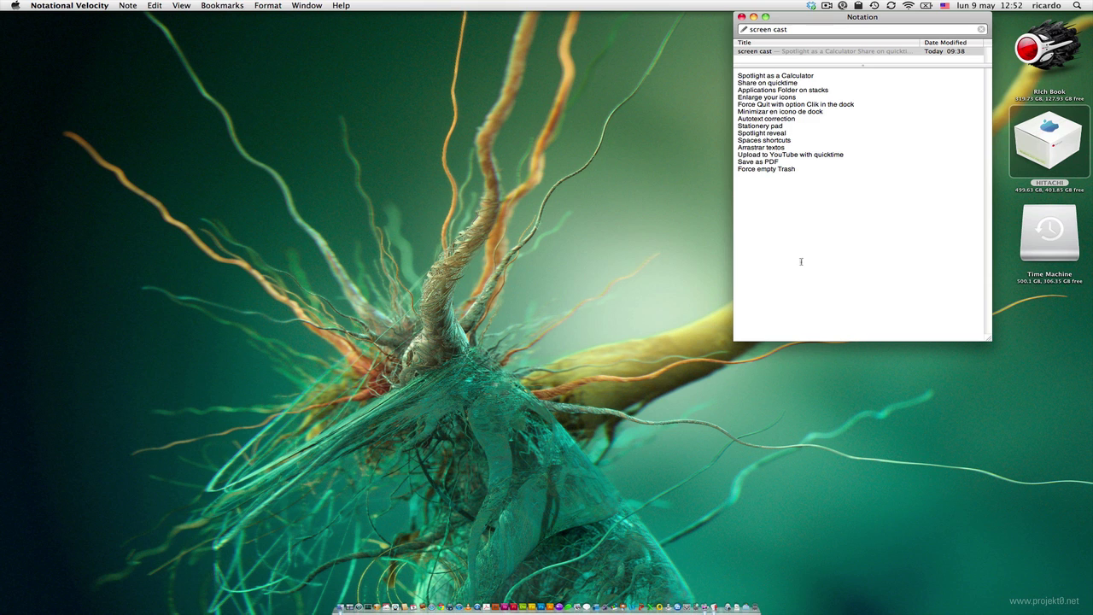
pyautogui.click(753, 16)
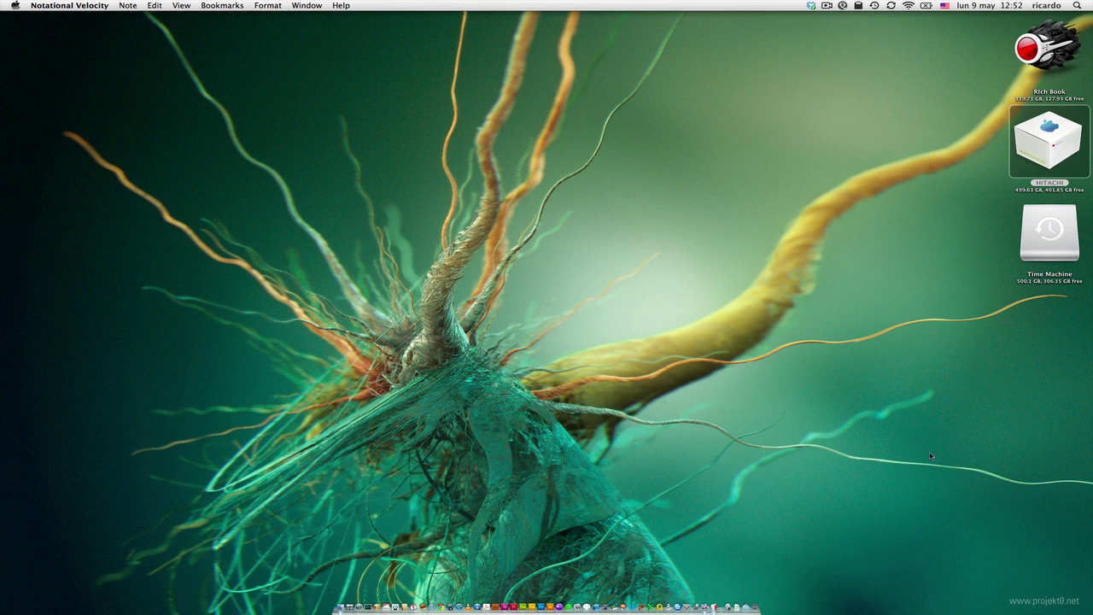
pyautogui.click(892, 130)
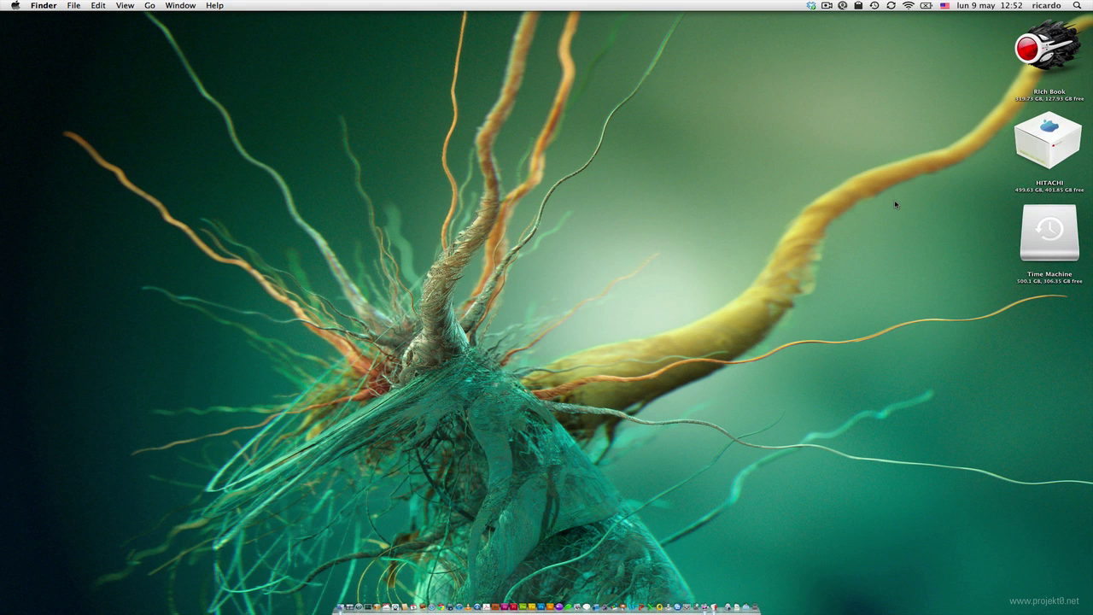
# - Shrink the desktop icons to 16×16, then set them back to 128×128
pyautogui.press('super+j')
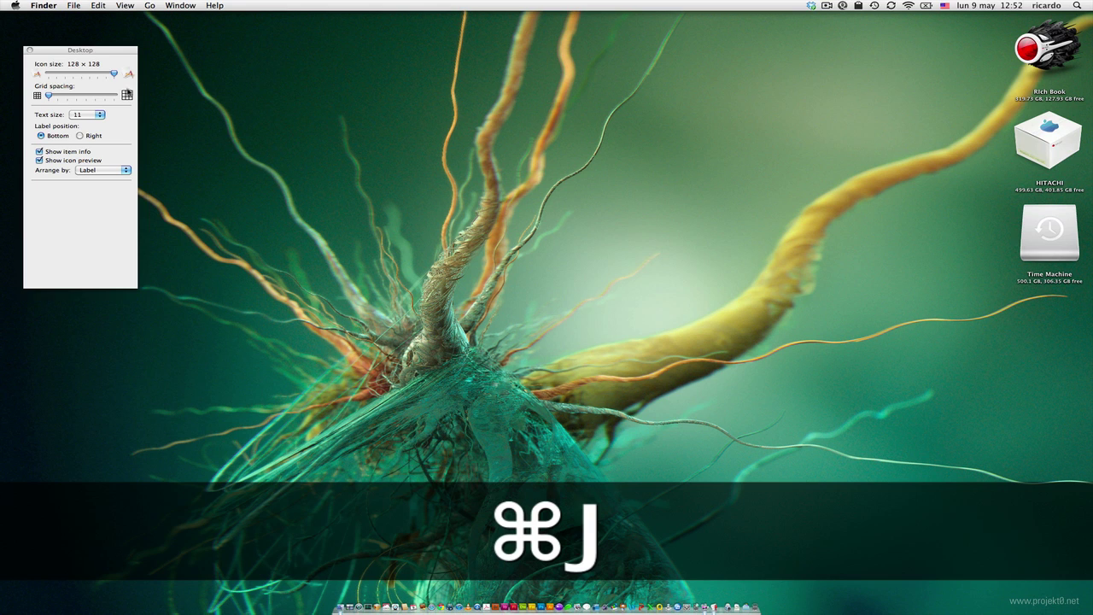
pyautogui.moveTo(114, 73); pyautogui.dragTo(79, 74)
pyautogui.click(113, 76)
pyautogui.click(30, 51)
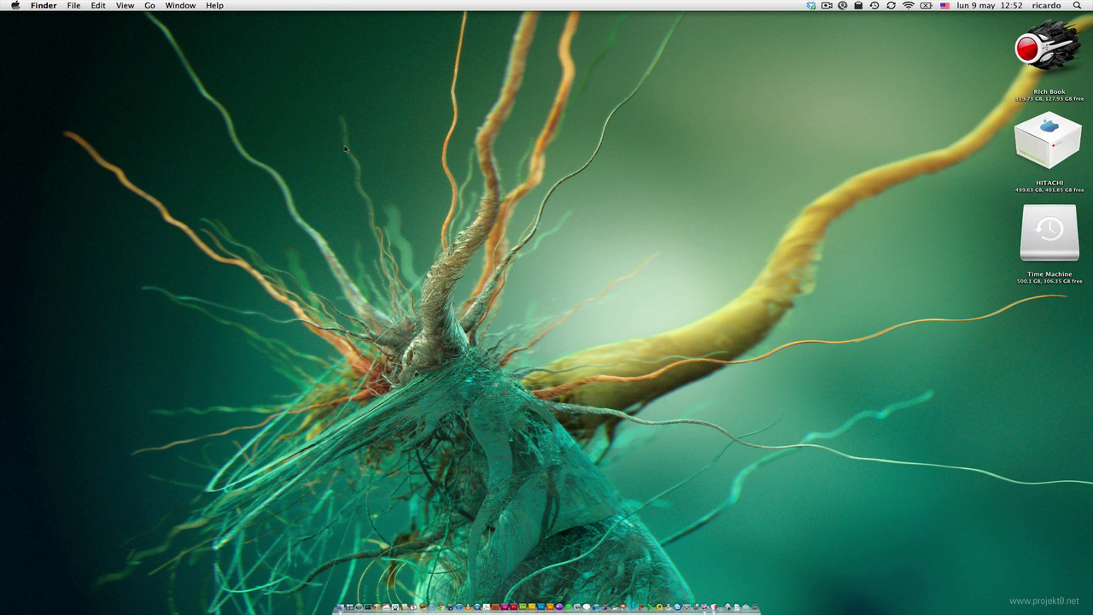
# - Open a new home-folder window in icon view, move it up-left, and enlarge it
pyautogui.press('super+n')
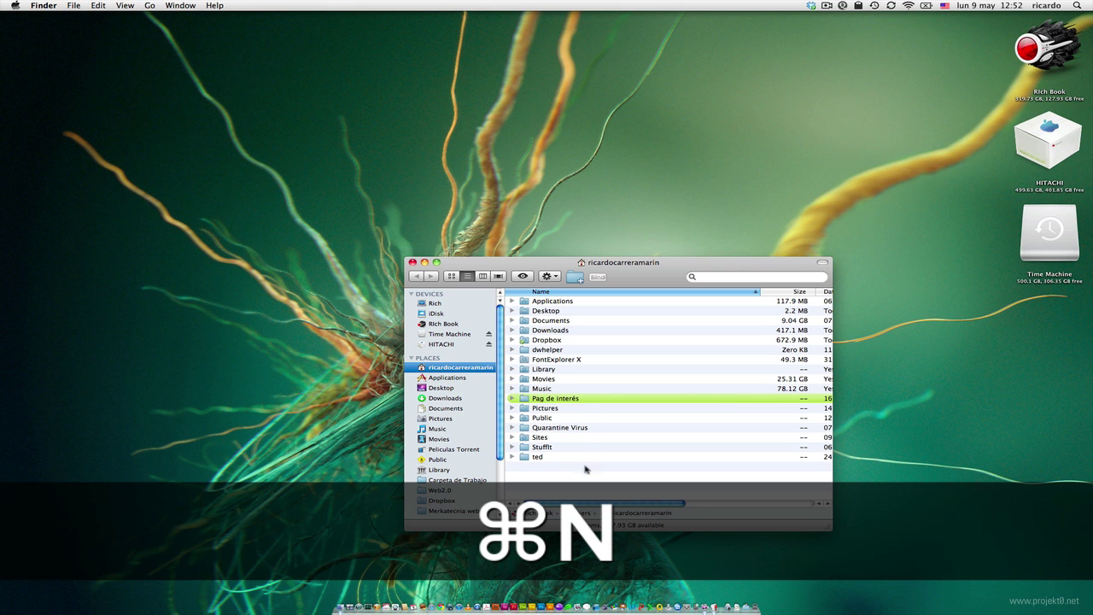
pyautogui.click(451, 275)
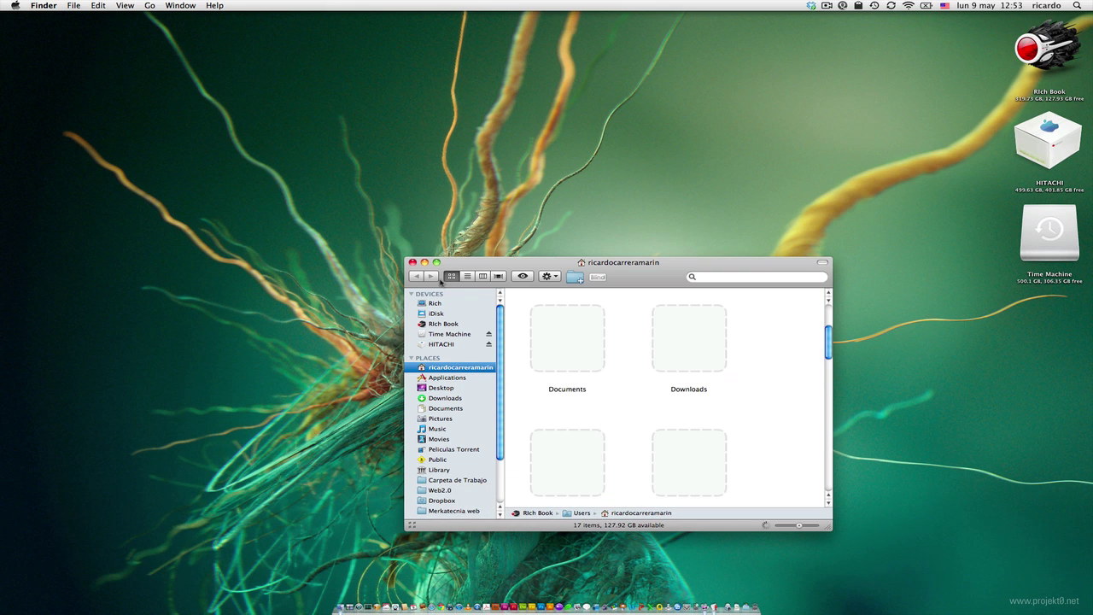
pyautogui.moveTo(638, 281); pyautogui.dragTo(531, 198)
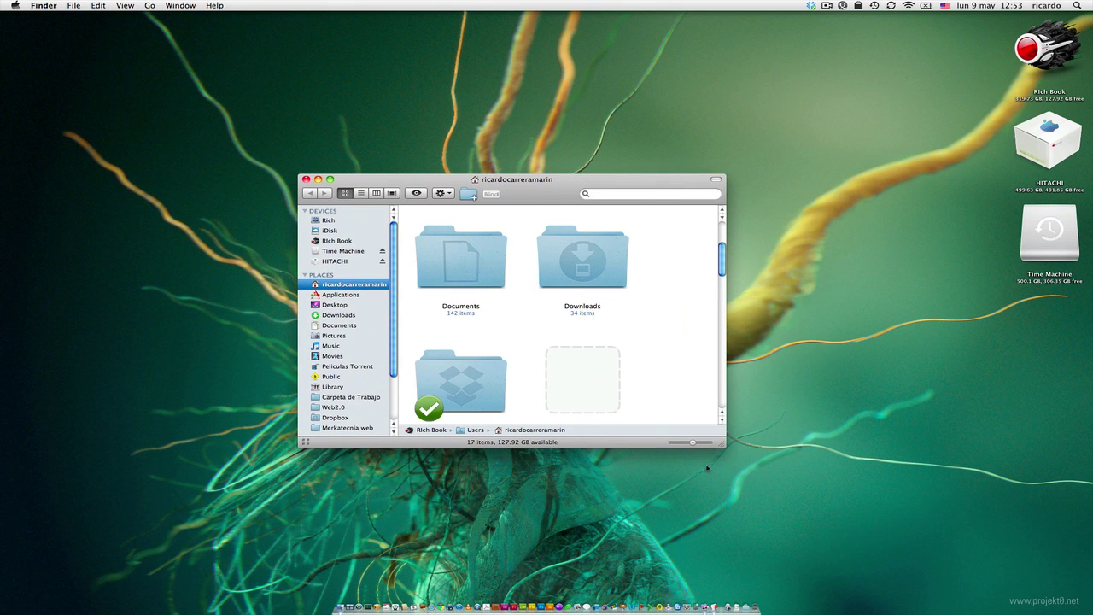
pyautogui.moveTo(720, 444); pyautogui.dragTo(777, 481)
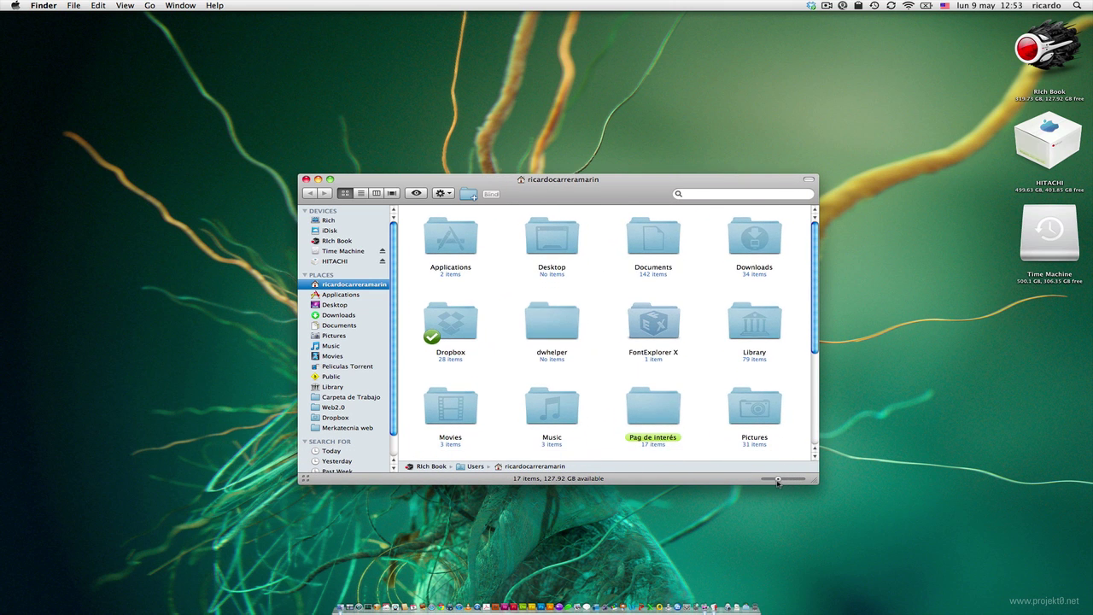
# - Switch the home window to list view, try large then small row icons, and select Pictures
pyautogui.press('super+2')
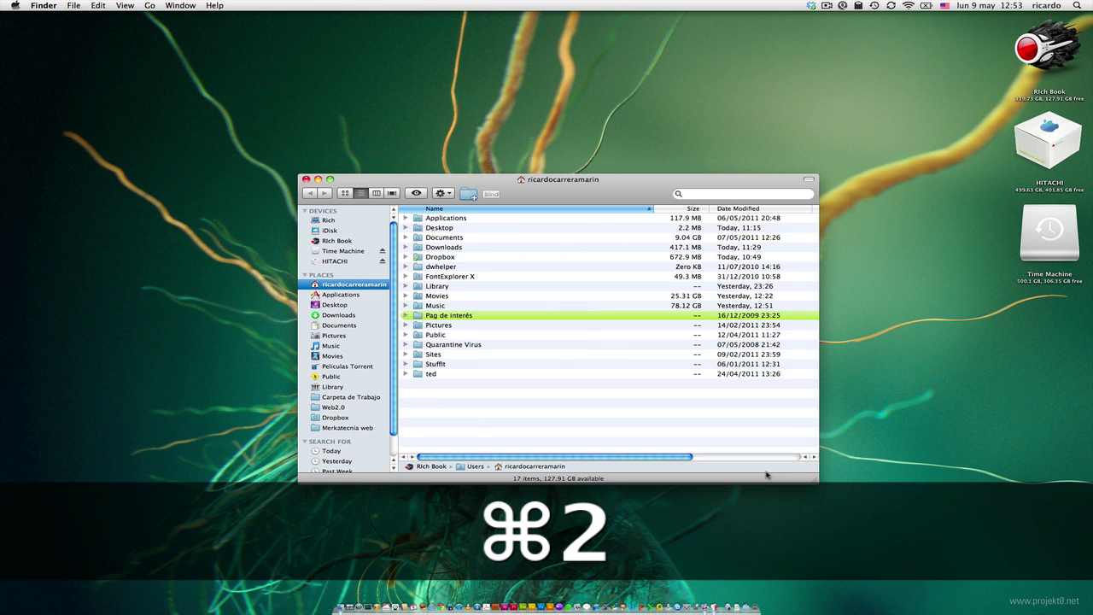
pyautogui.press('super+j')
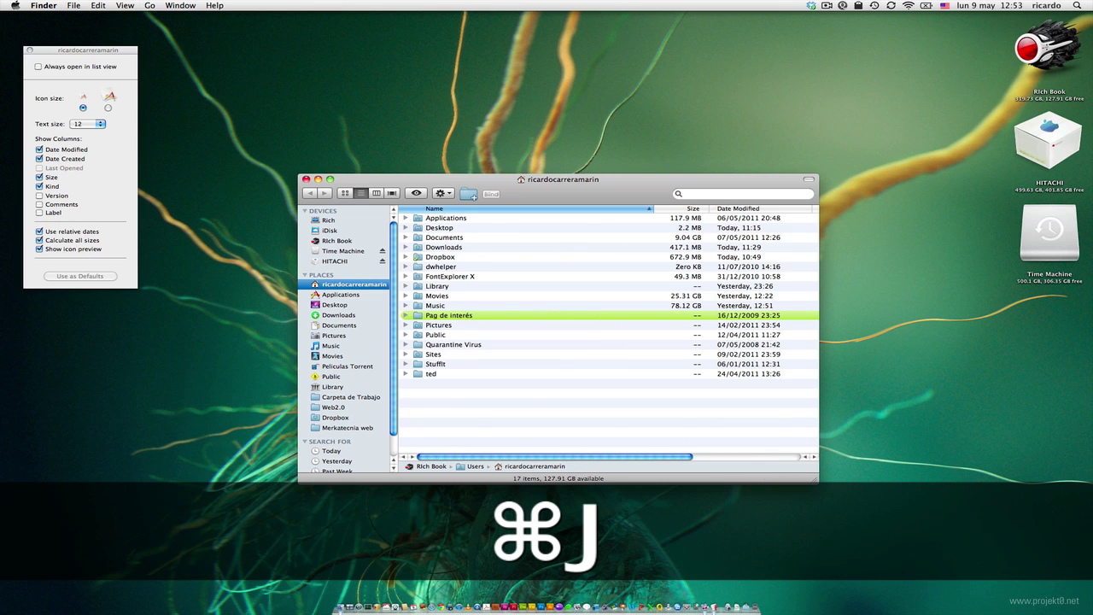
pyautogui.click(108, 108)
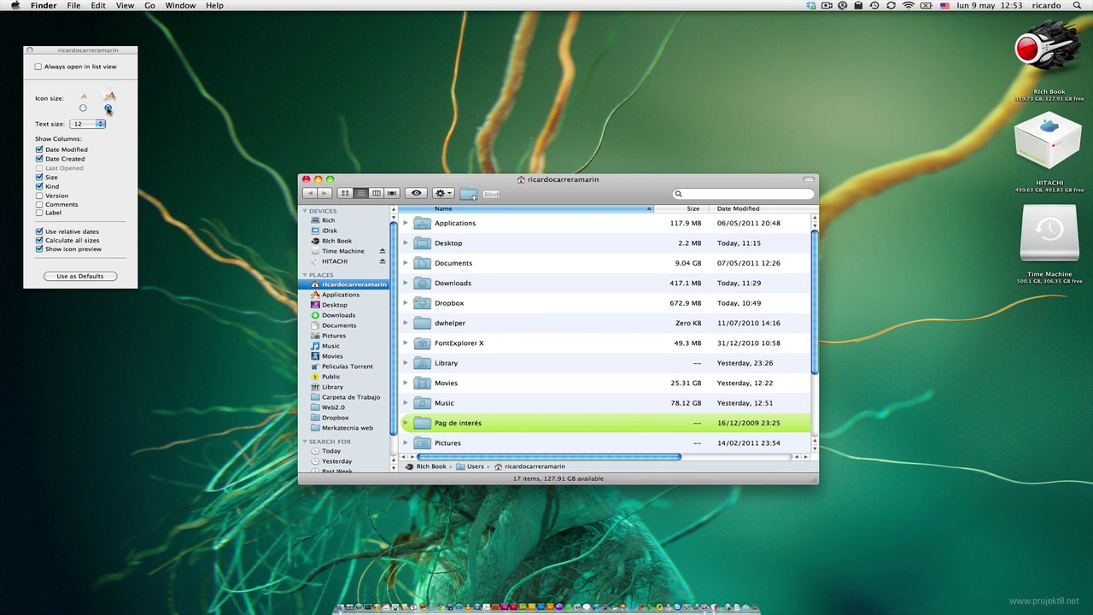
pyautogui.click(83, 107)
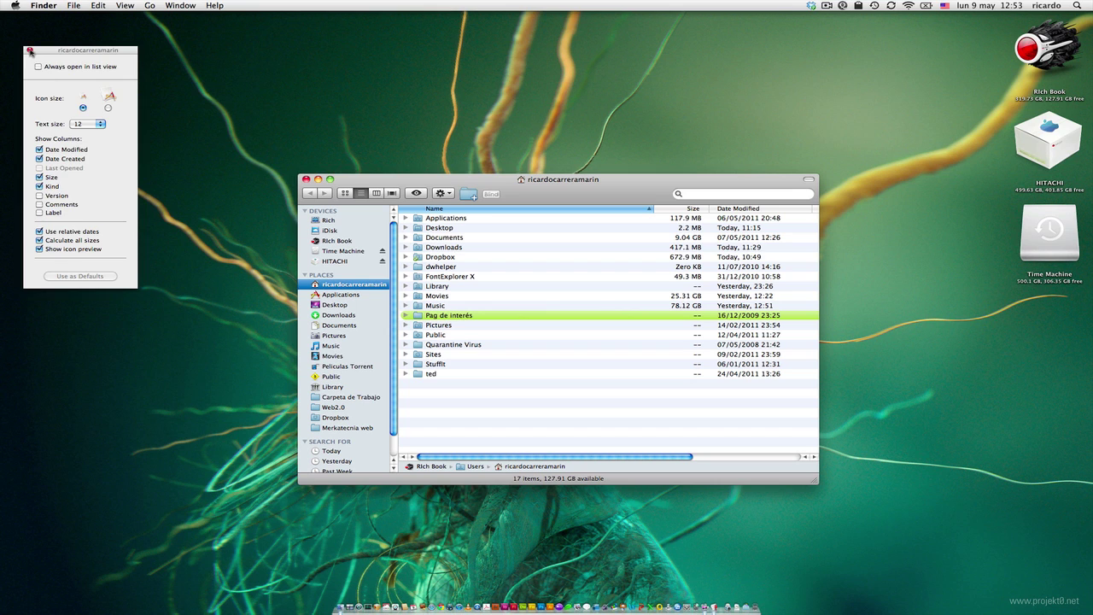
pyautogui.click(30, 51)
pyautogui.click(516, 325)
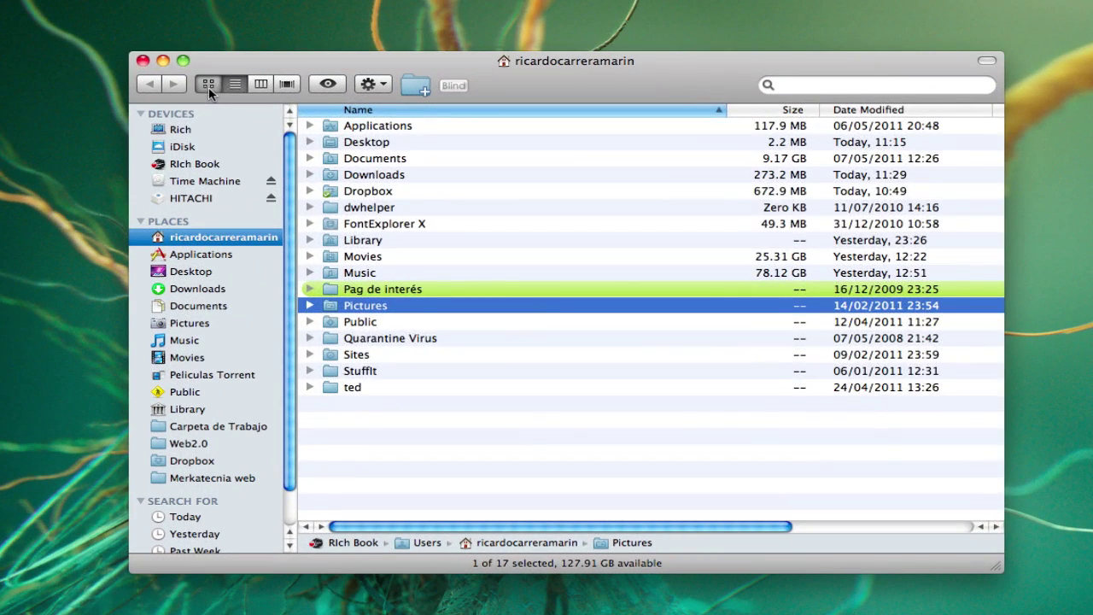
# - Cycle the window through icon, list, column and Cover Flow views from the toolbar
pyautogui.click(345, 193)
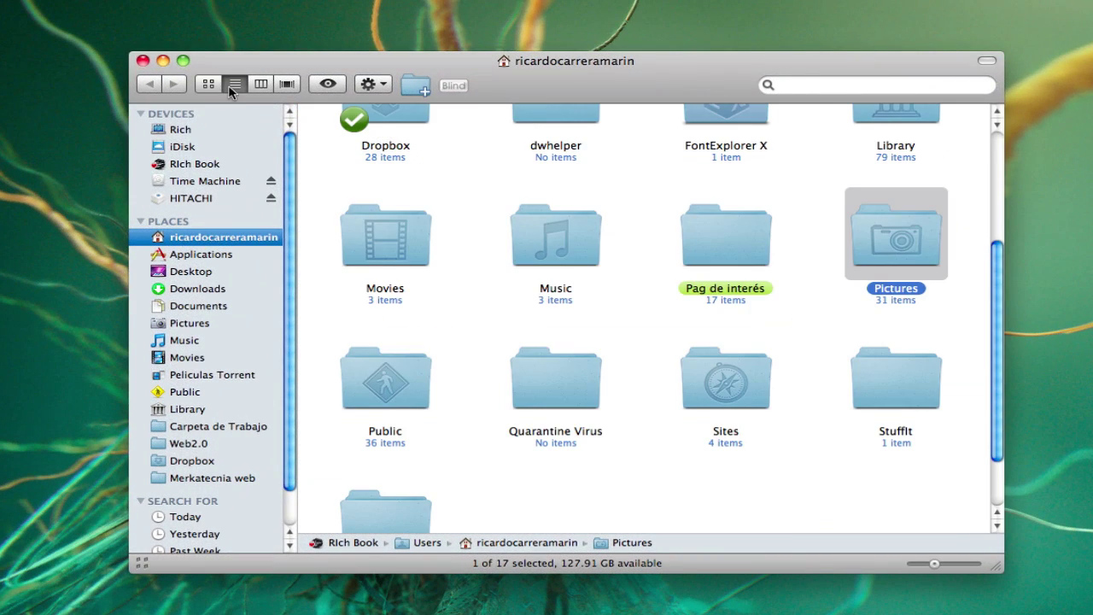
pyautogui.click(234, 85)
pyautogui.click(259, 83)
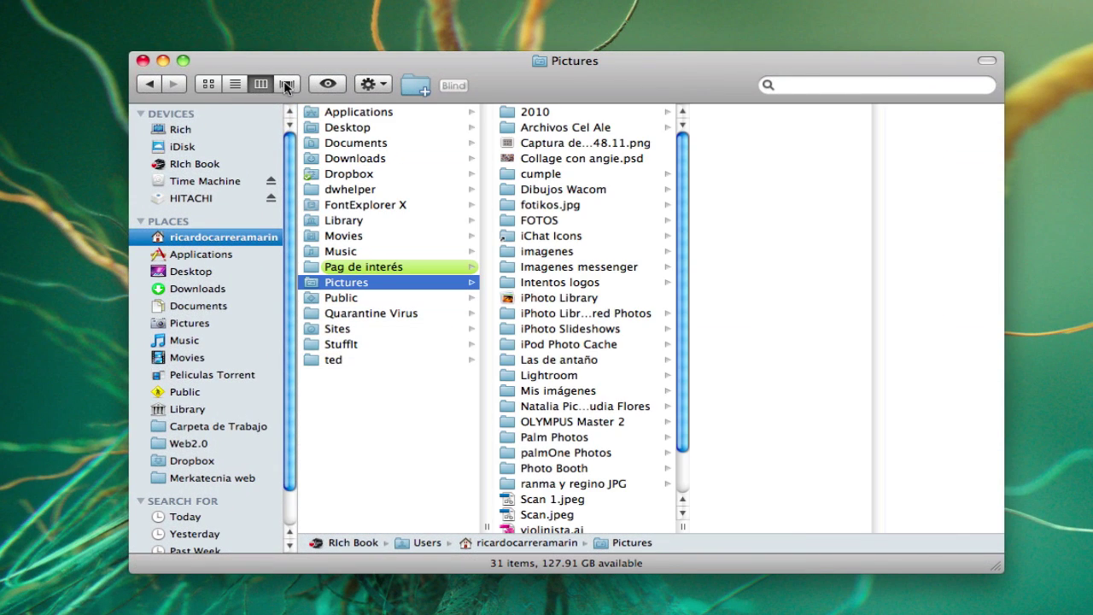
pyautogui.click(287, 85)
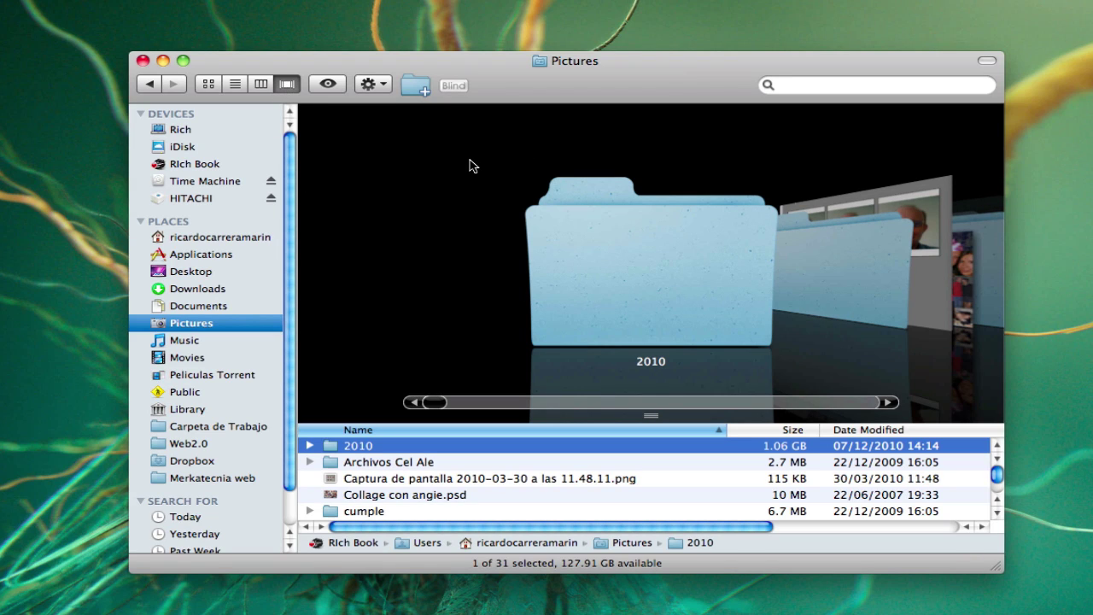
# - Step Pictures through ⌘1–⌘4 views into the 2010 folder, list it, then close the window
pyautogui.press('super+1')
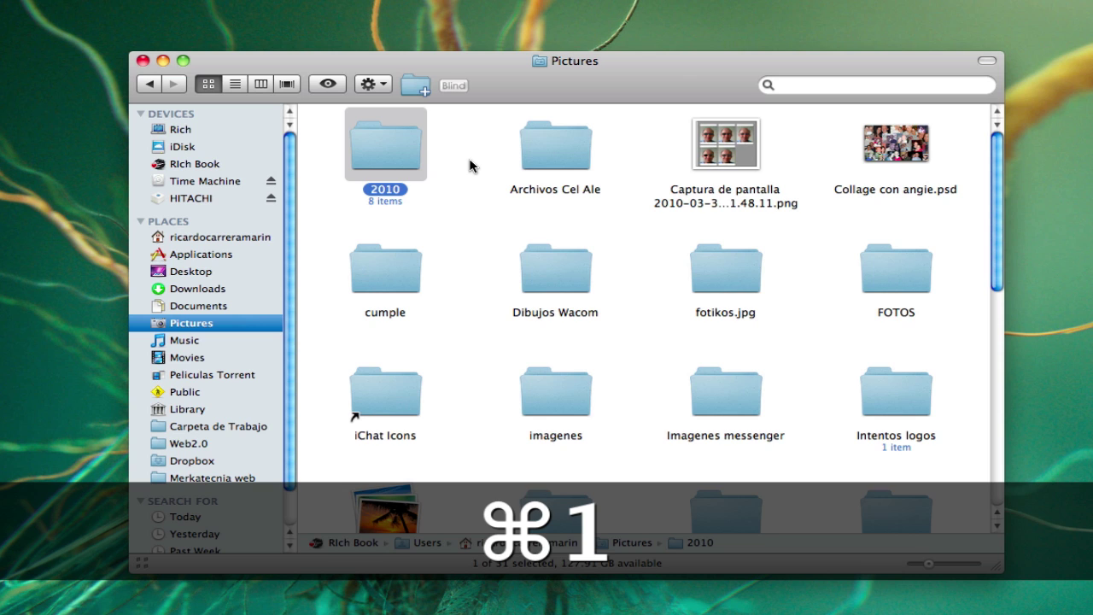
pyautogui.press('super+2')
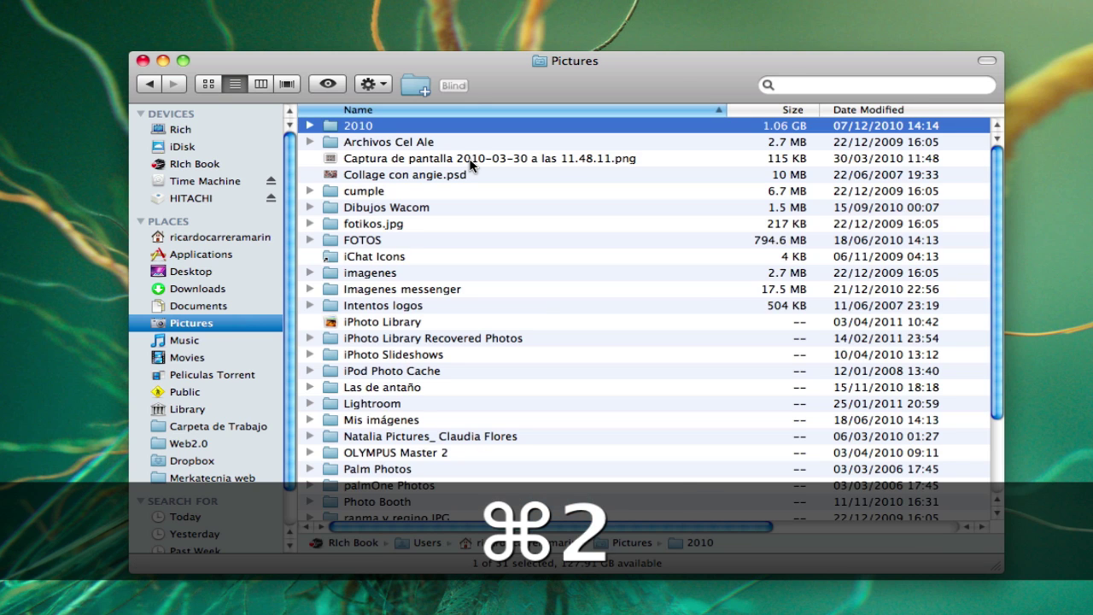
pyautogui.press('super+3')
pyautogui.press('super+4')
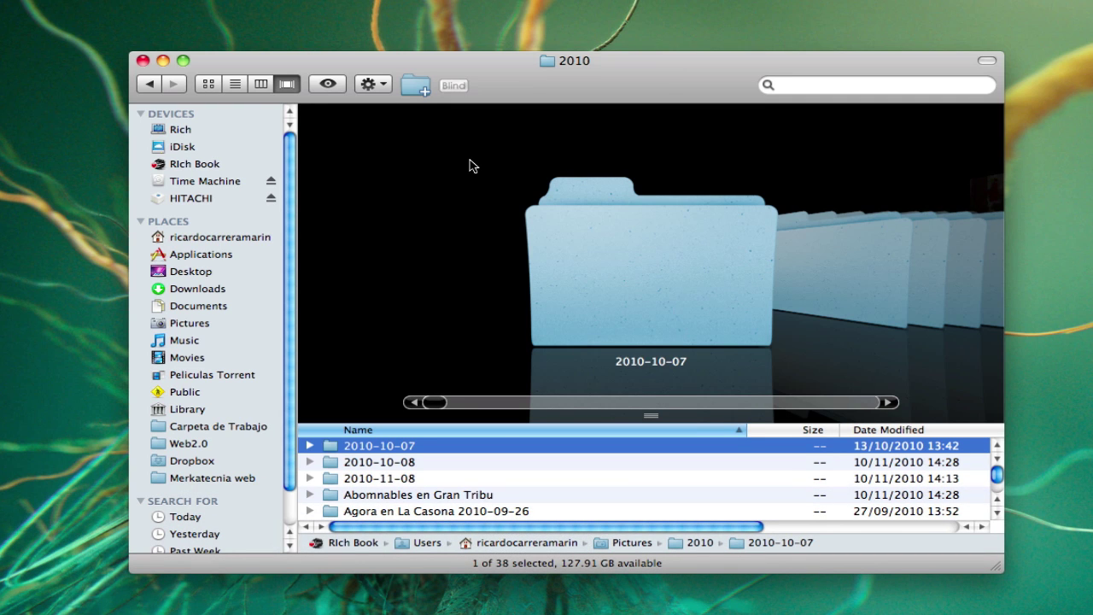
pyautogui.press('super+2')
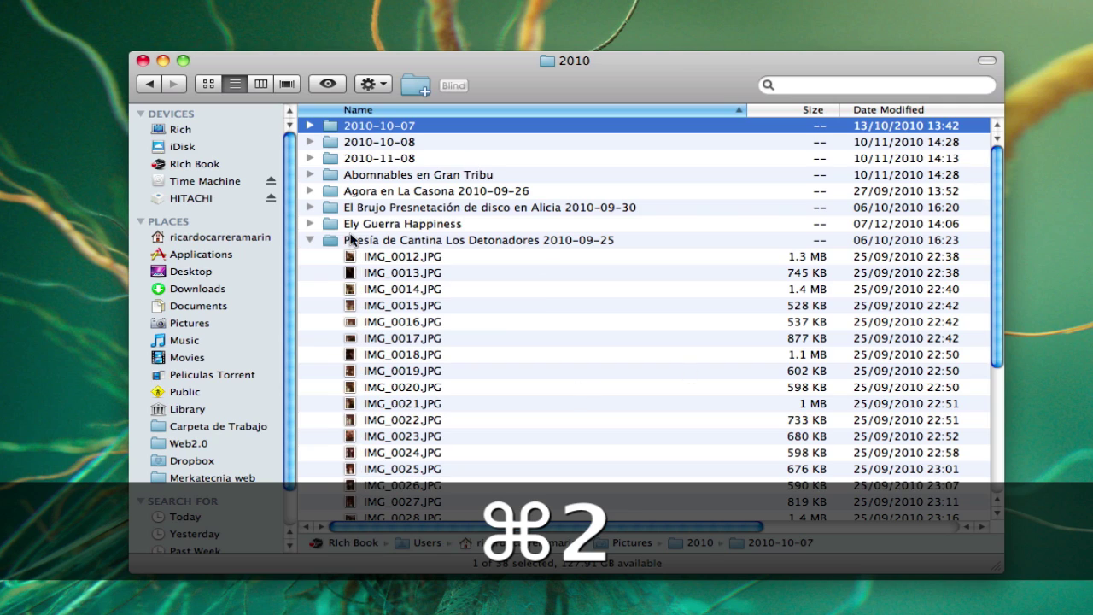
pyautogui.click(309, 240)
pyautogui.press('super+w')
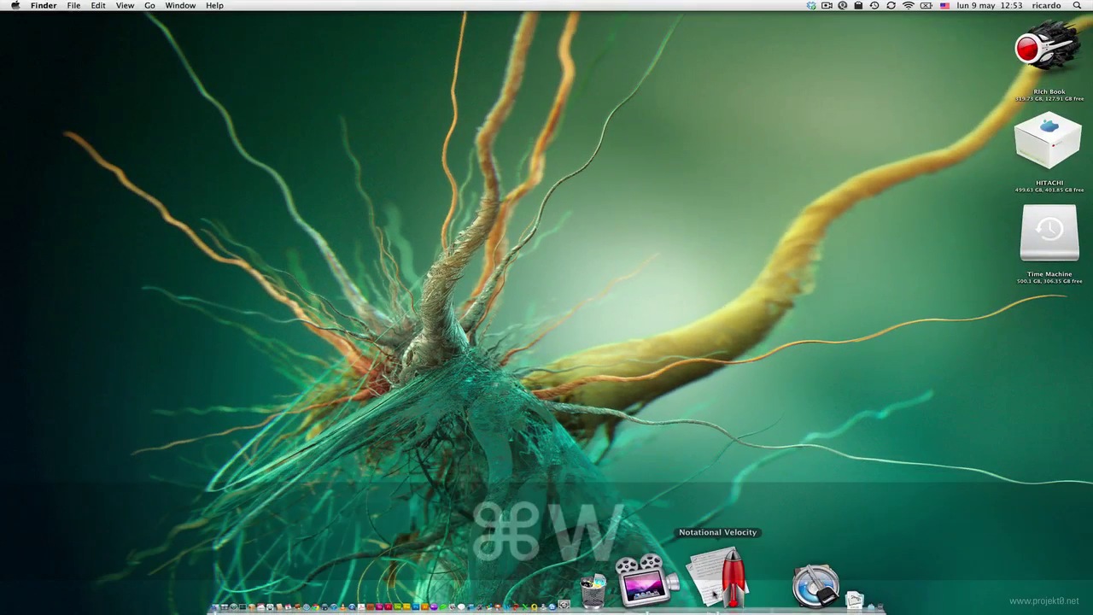
pyautogui.click(713, 589)
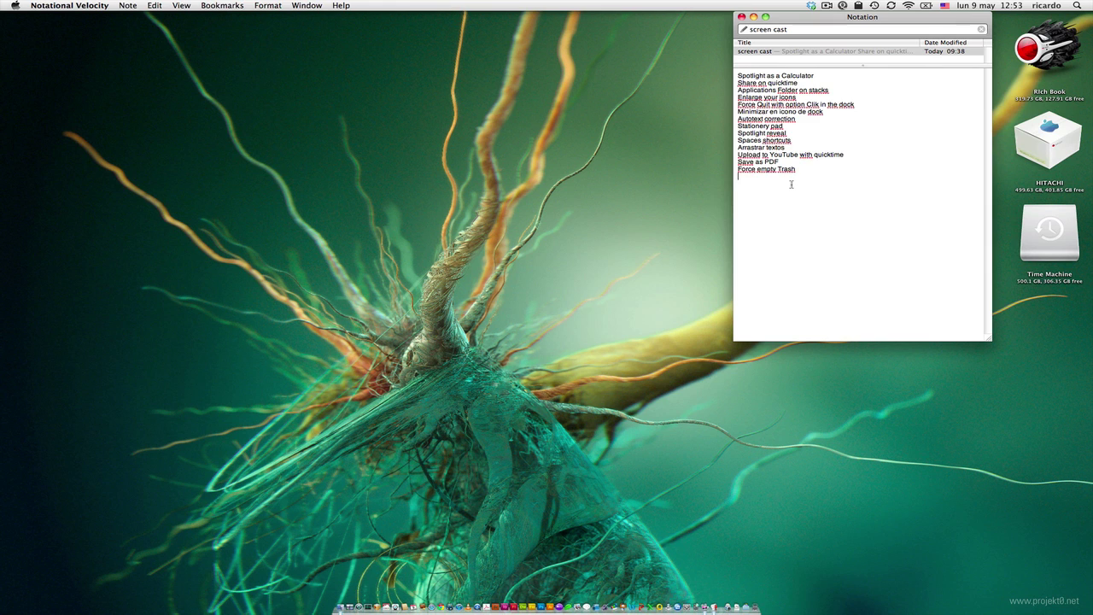
pyautogui.click(791, 184)
pyautogui.click(755, 17)
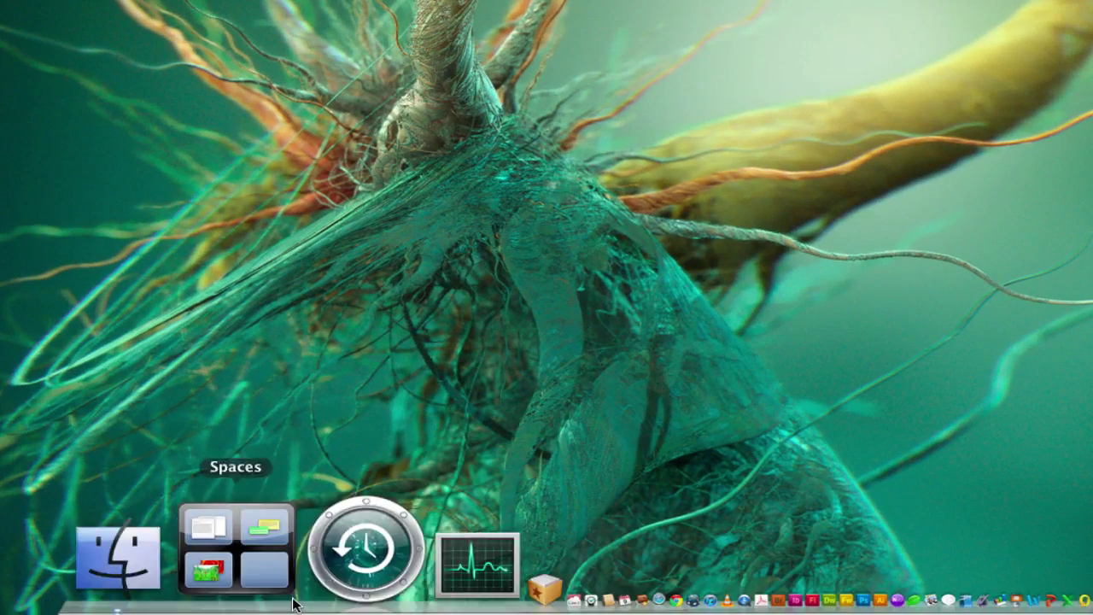
pyautogui.click(433, 541)
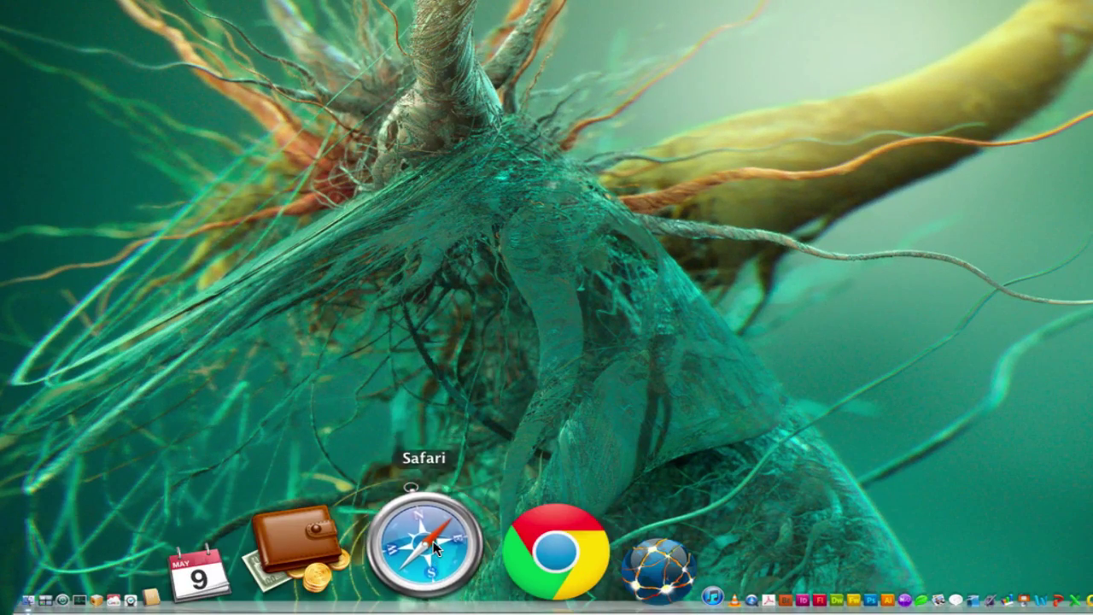
pyautogui.press('alt')
pyautogui.moveTo(433, 541); pyautogui.dragTo(460, 422)
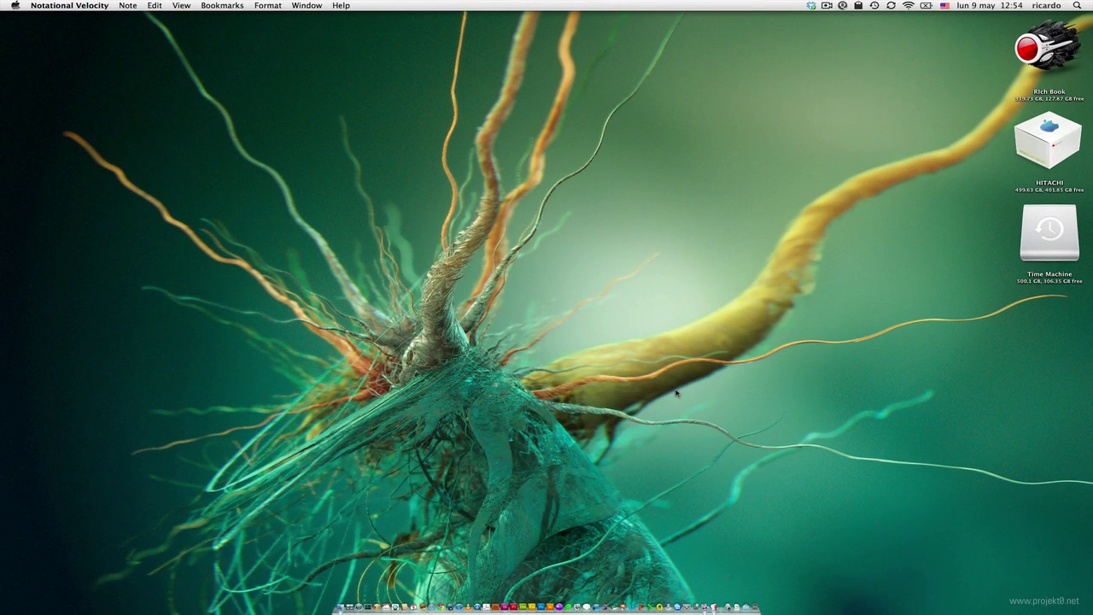
# - Open the Force Quit Applications window with ⌘⌥Esc and close it without quitting anything
pyautogui.press('super+alt')
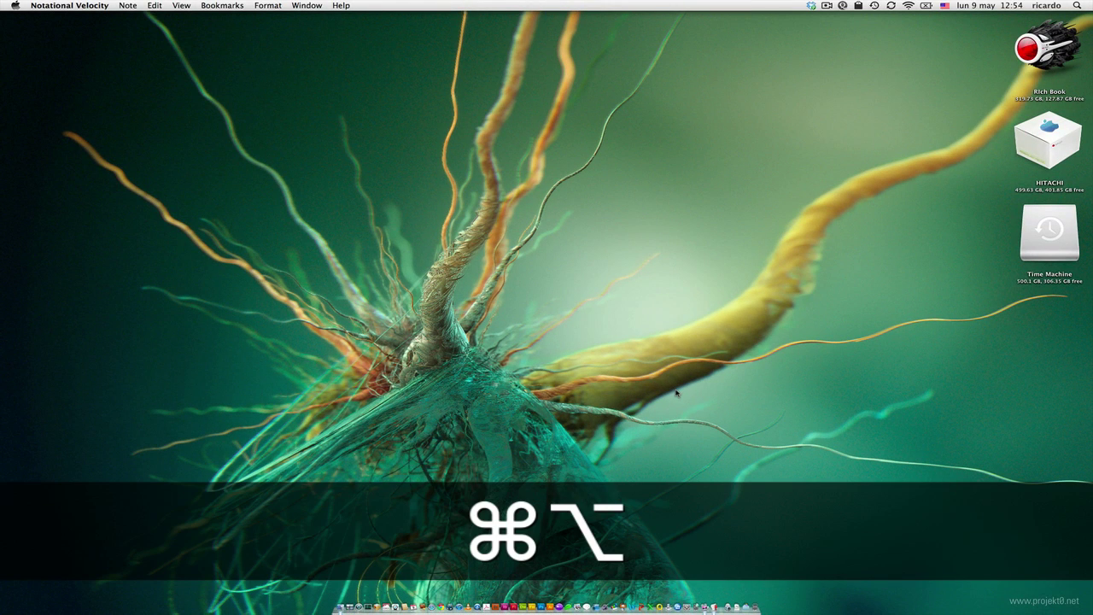
pyautogui.press('super+alt+Escape')
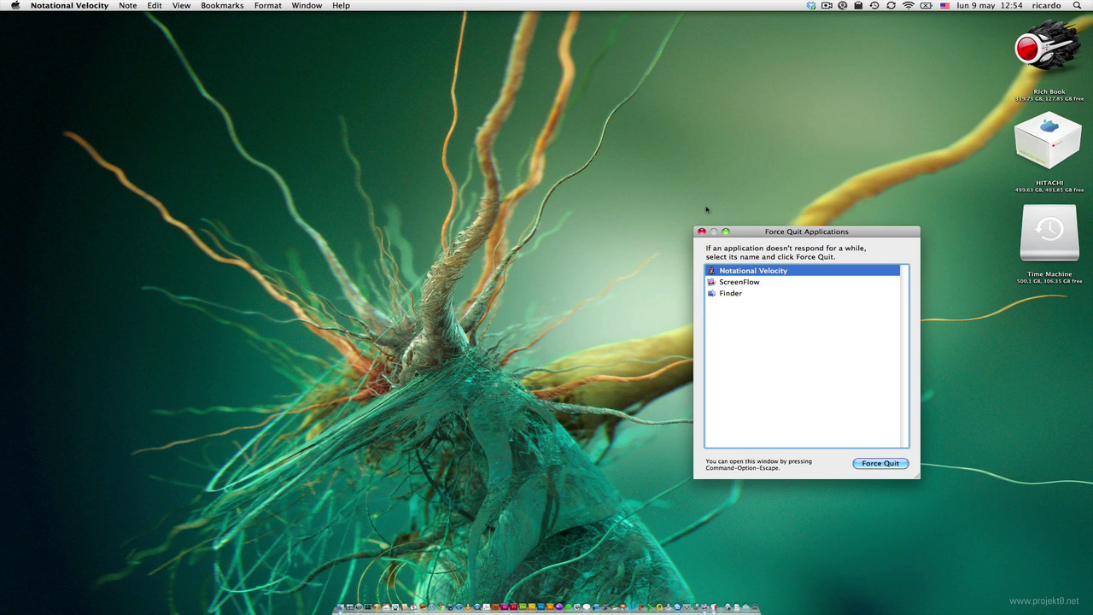
pyautogui.click(700, 233)
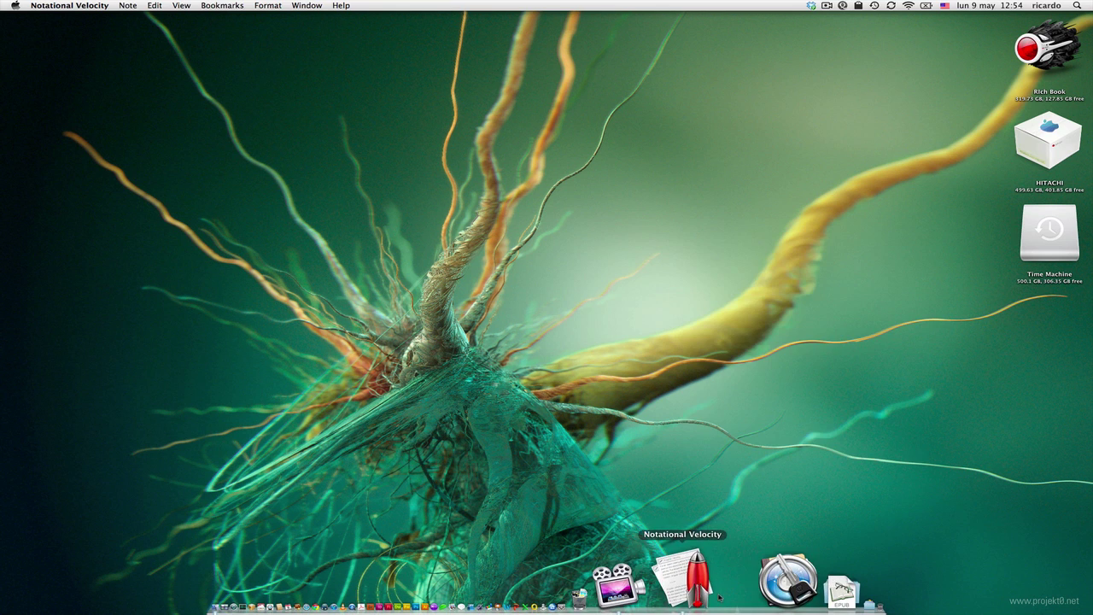
# - Show and minimize the Notational Velocity notes window, then open System Preferences
pyautogui.click(701, 564)
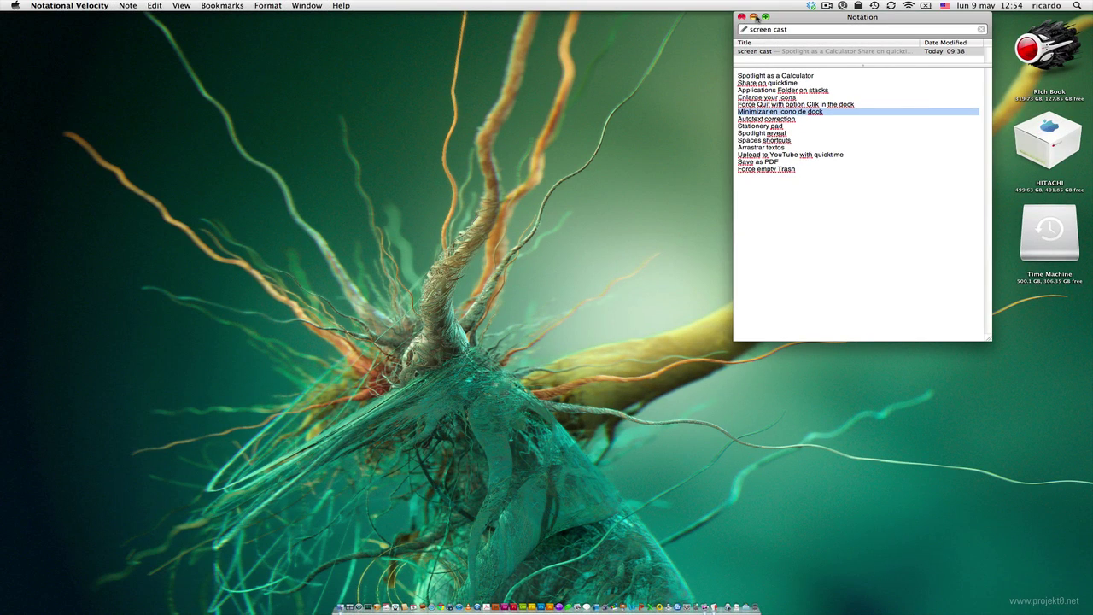
pyautogui.click(755, 17)
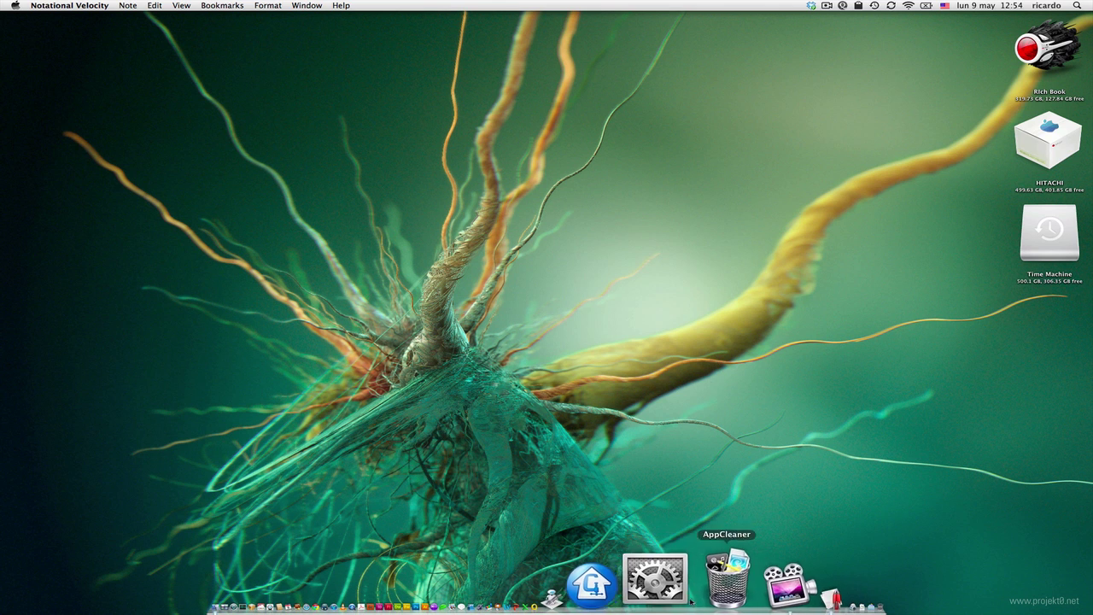
pyautogui.click(670, 581)
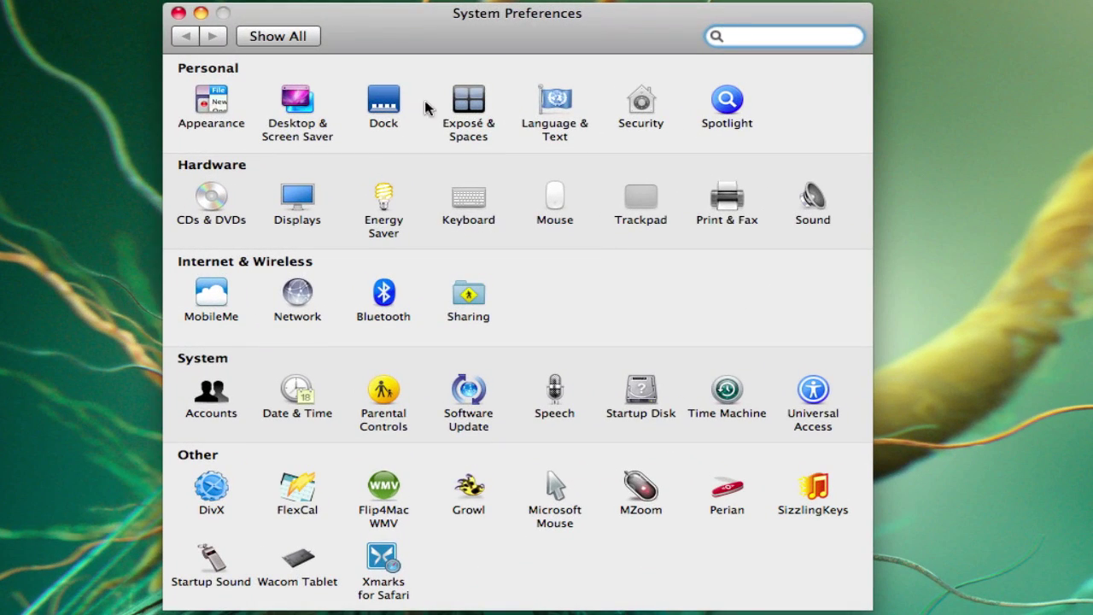
# - In the Dock pane, turn on 'Minimize windows into application icon'
pyautogui.click(395, 106)
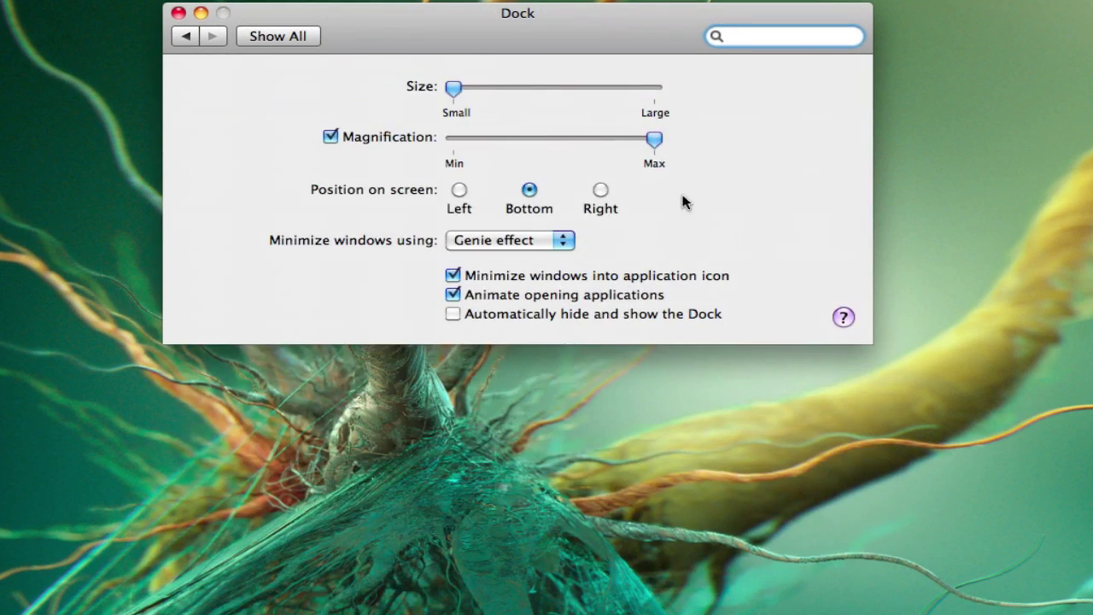
pyautogui.click(298, 39)
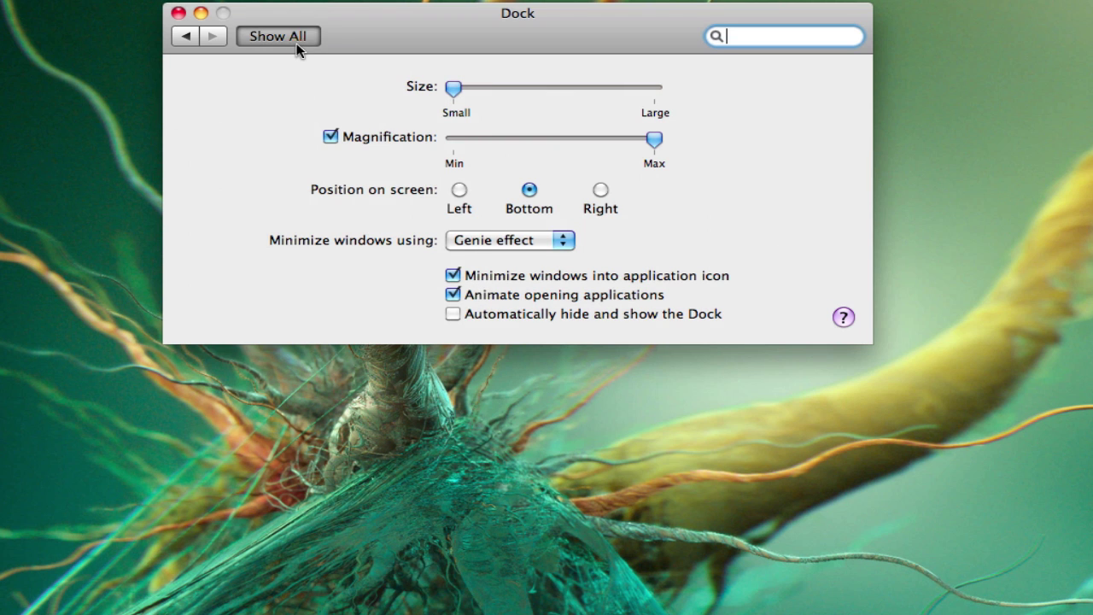
pyautogui.click(385, 106)
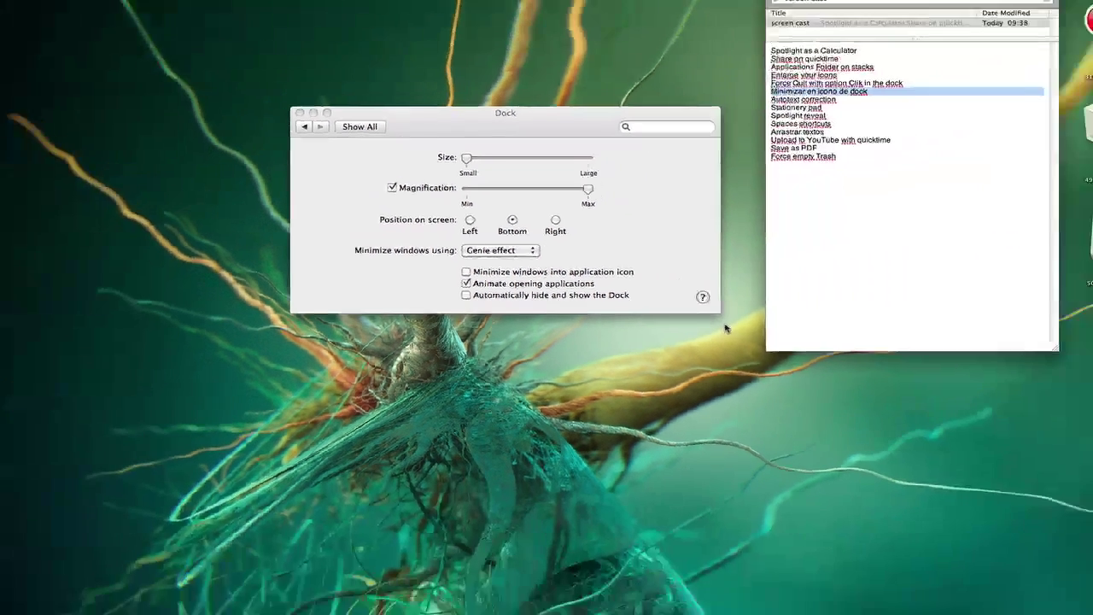
pyautogui.press('super+m')
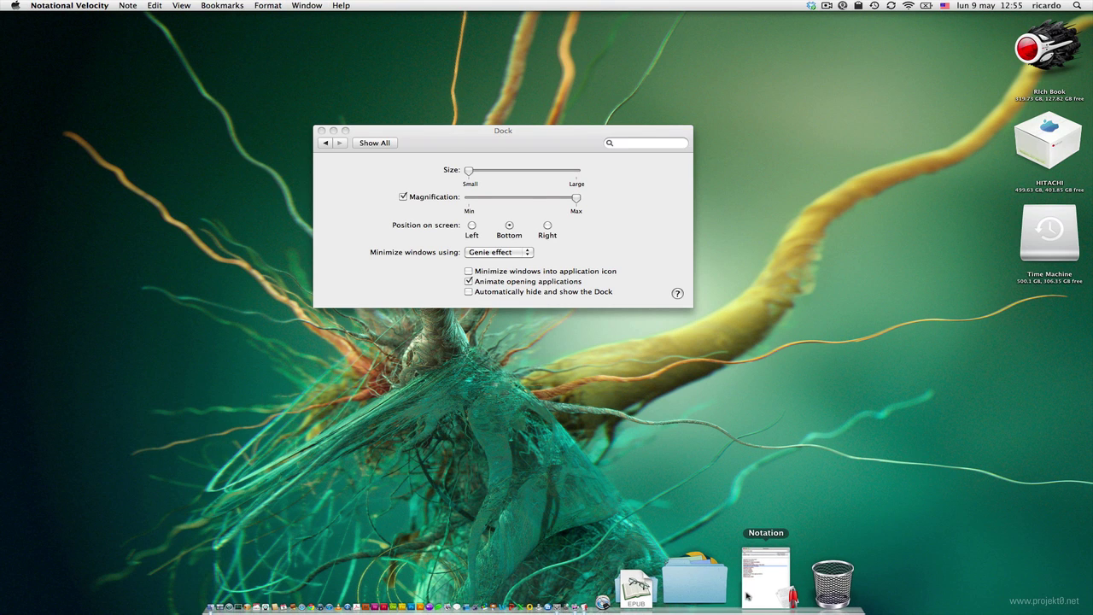
pyautogui.click(468, 271)
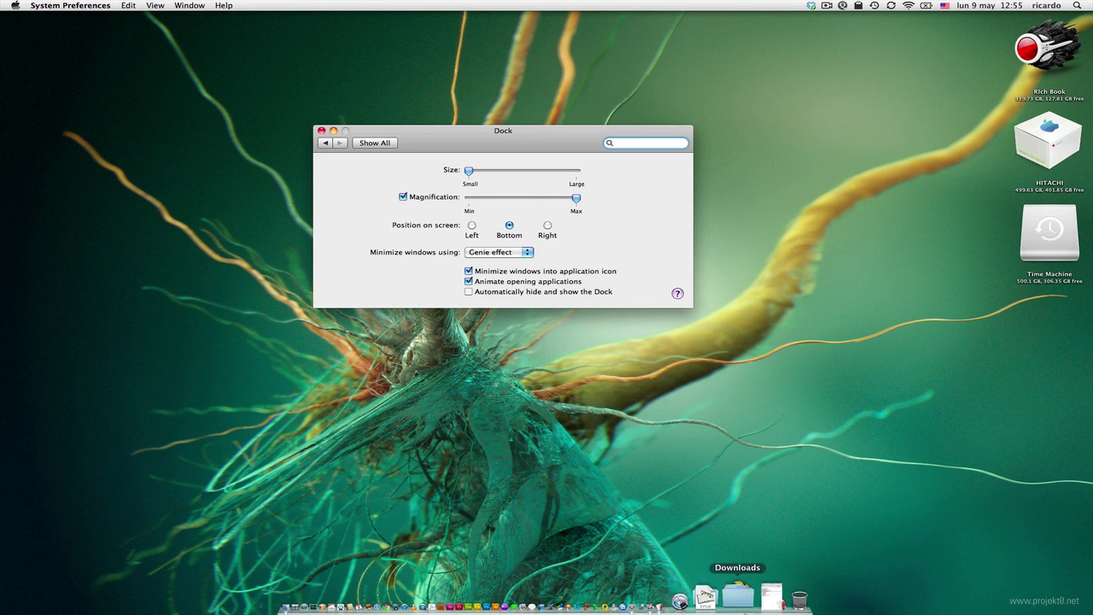
# - Restore the notes window from the Dock and quit System Preferences
pyautogui.click(772, 582)
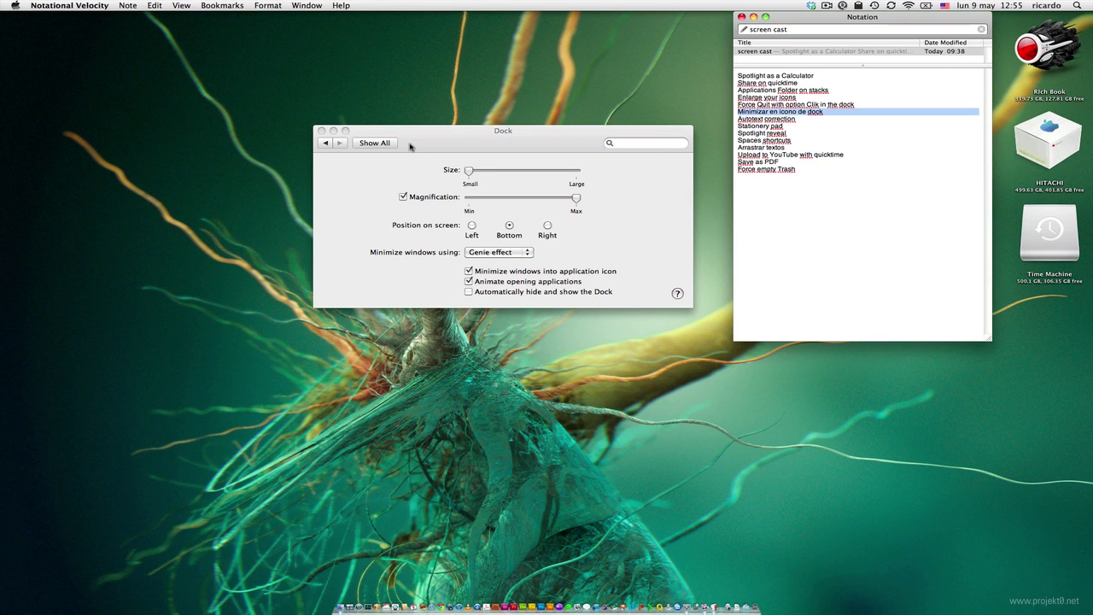
pyautogui.click(409, 146)
pyautogui.press('super+q')
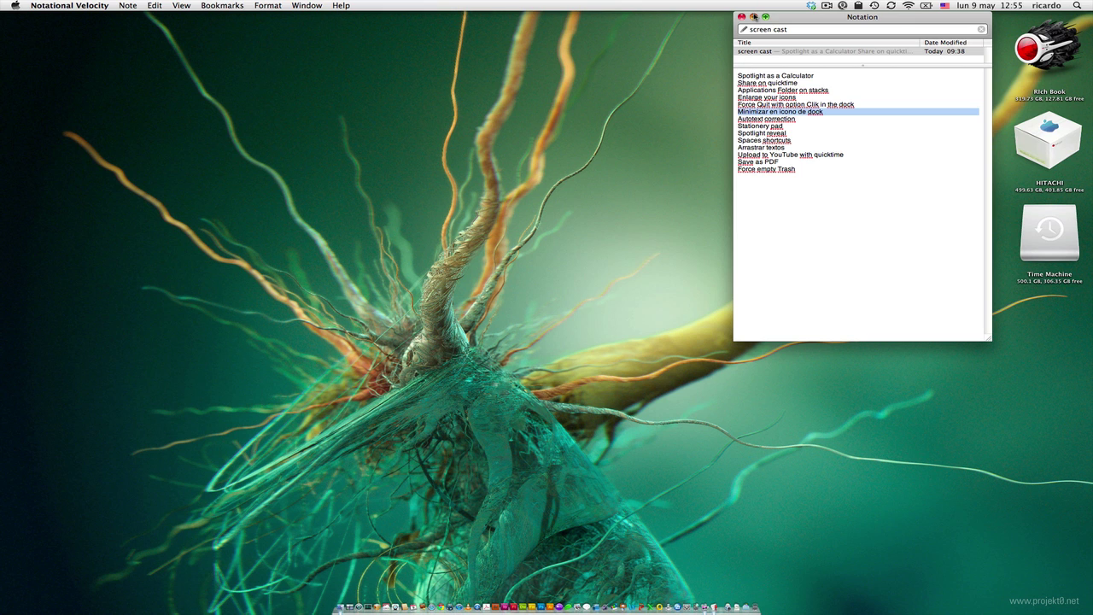
# - Minimize Notation and view the text substitution list in Language & Text preferences
pyautogui.click(754, 16)
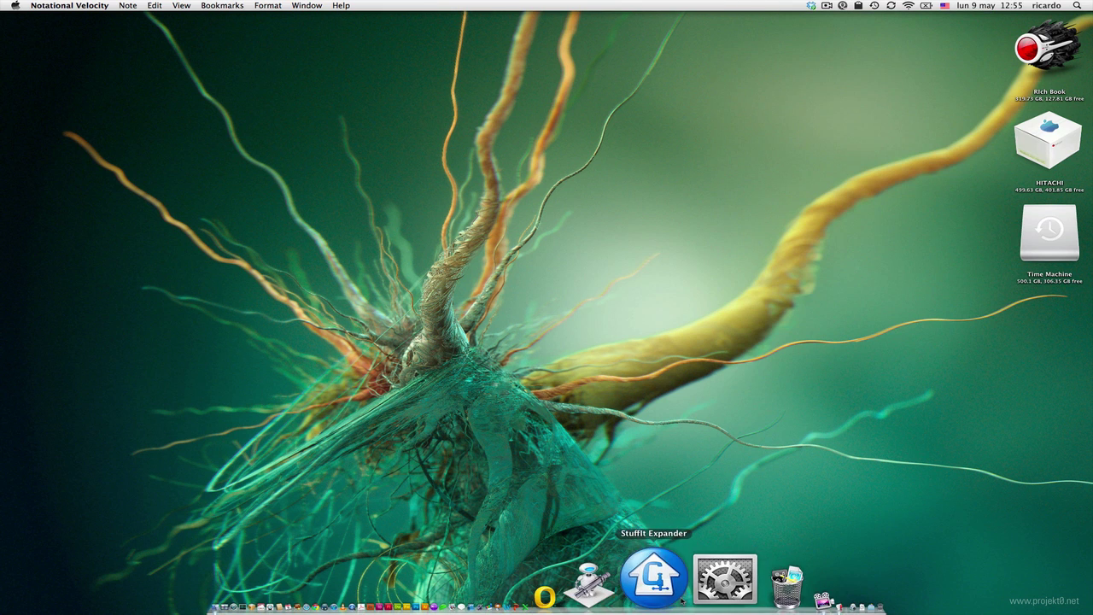
pyautogui.click(724, 580)
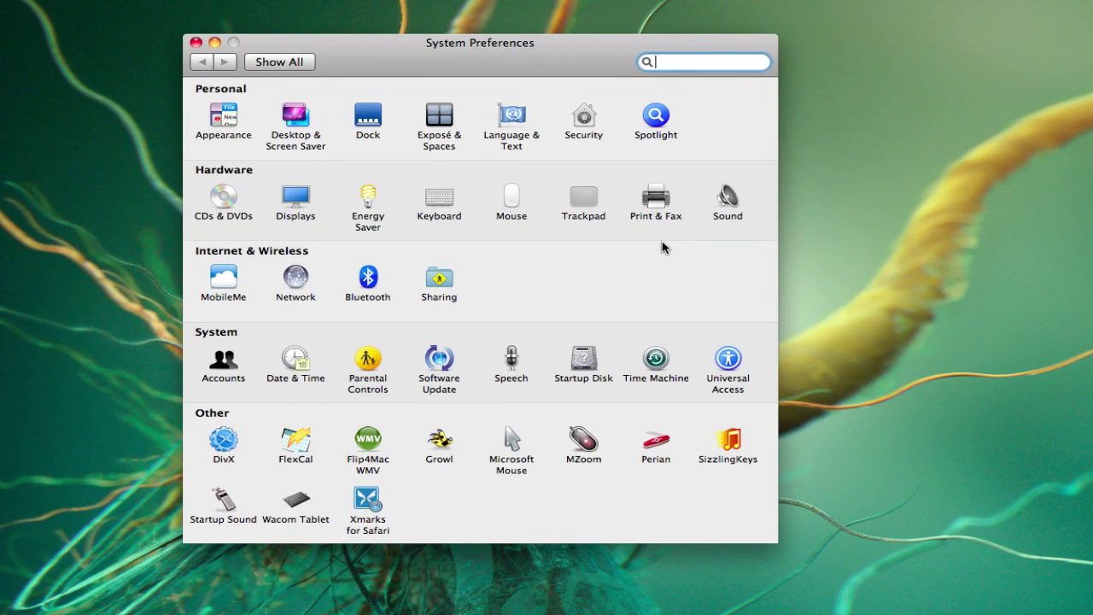
pyautogui.click(517, 126)
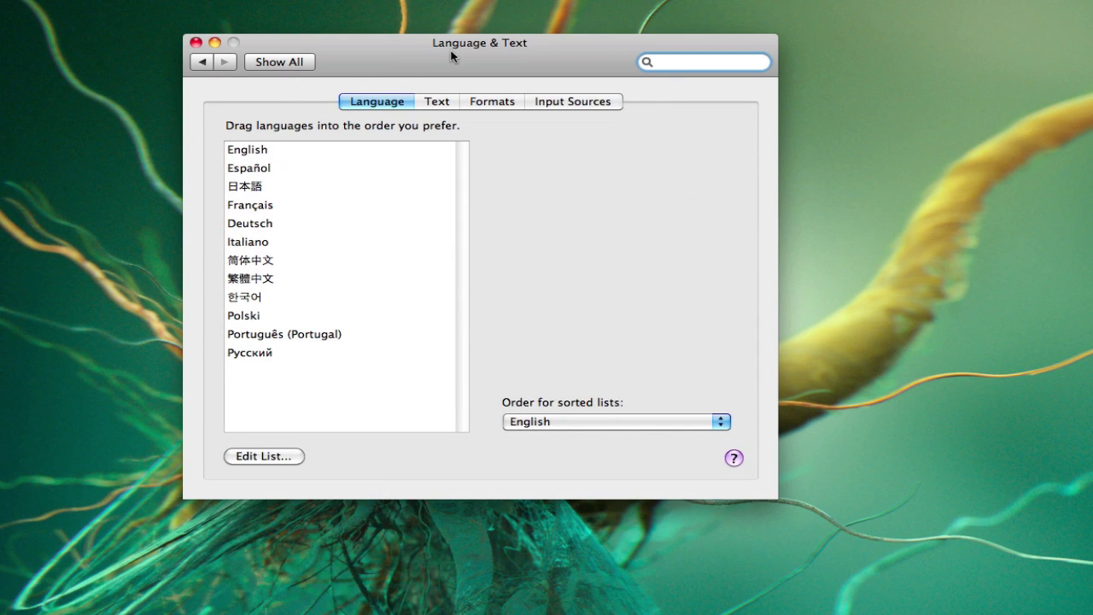
pyautogui.click(492, 49)
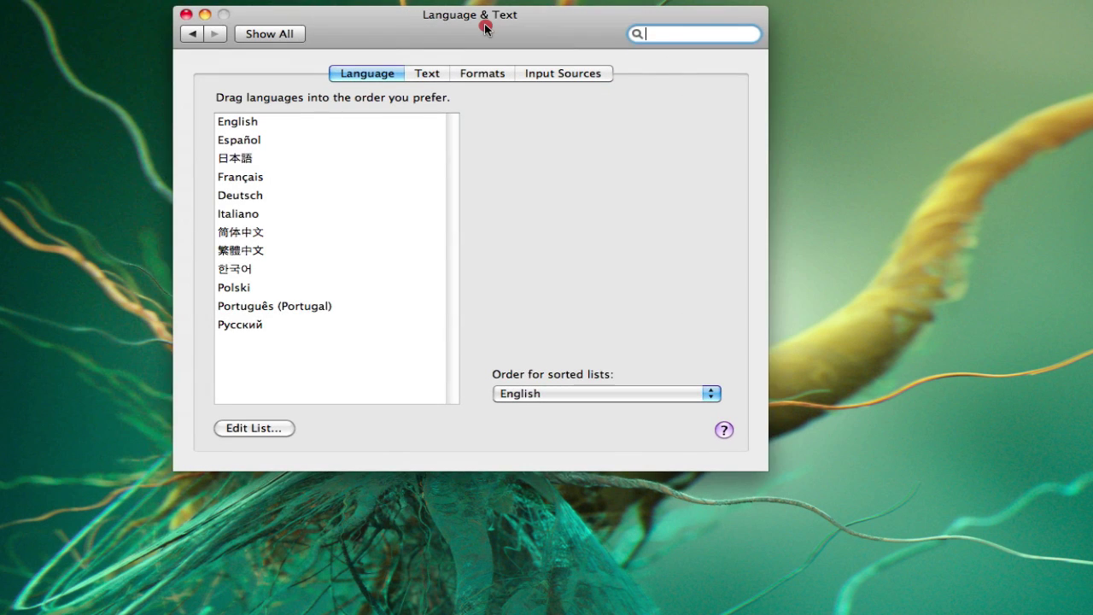
pyautogui.moveTo(484, 28); pyautogui.dragTo(495, 28)
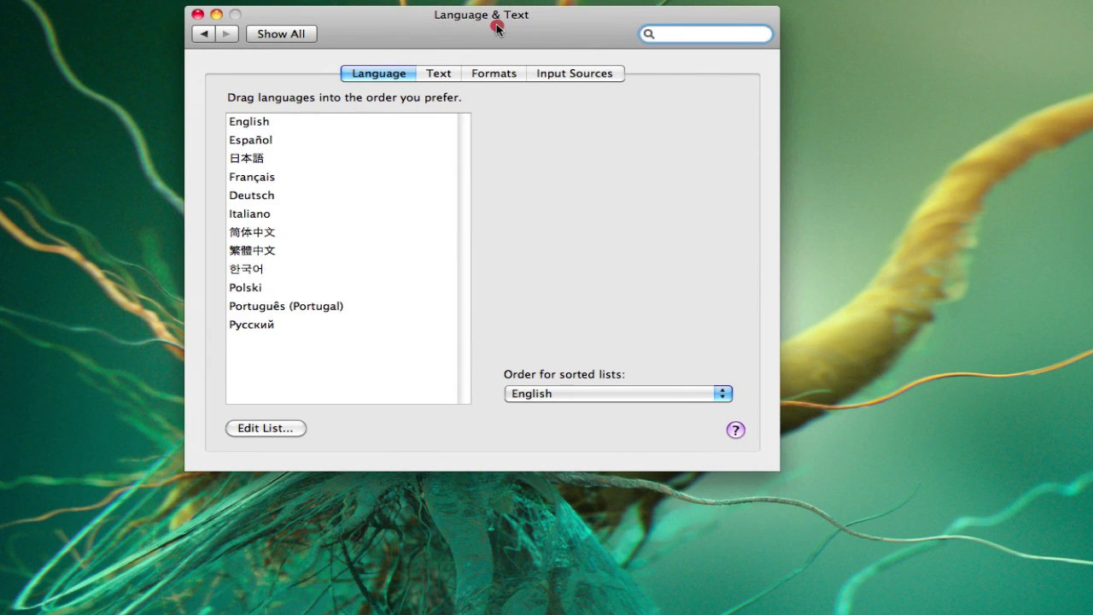
pyautogui.click(437, 76)
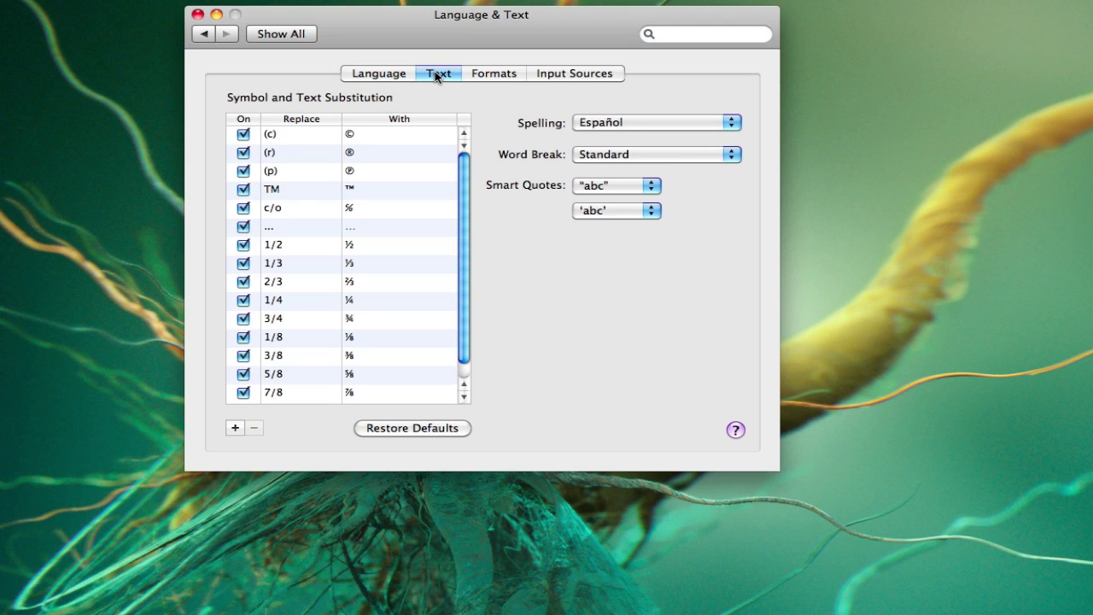
pyautogui.scroll(-1, 432, 299)
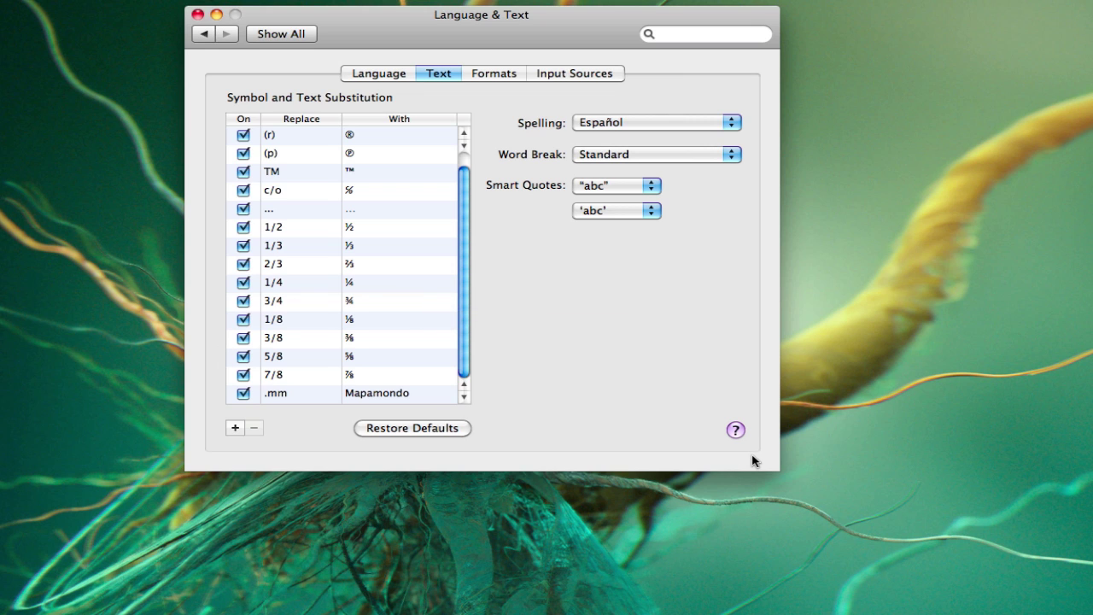
# - Dismiss the launcher, go back to all preference panes, and reopen Language & Text
pyautogui.hotkey('alt', 'space')
pyautogui.write('pel')
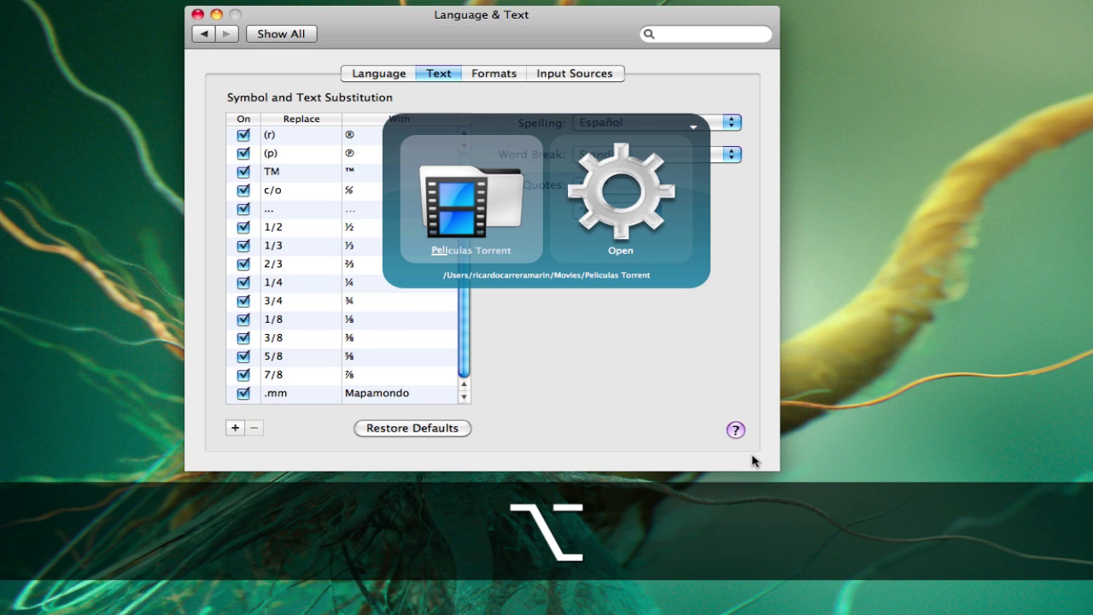
pyautogui.click(590, 362)
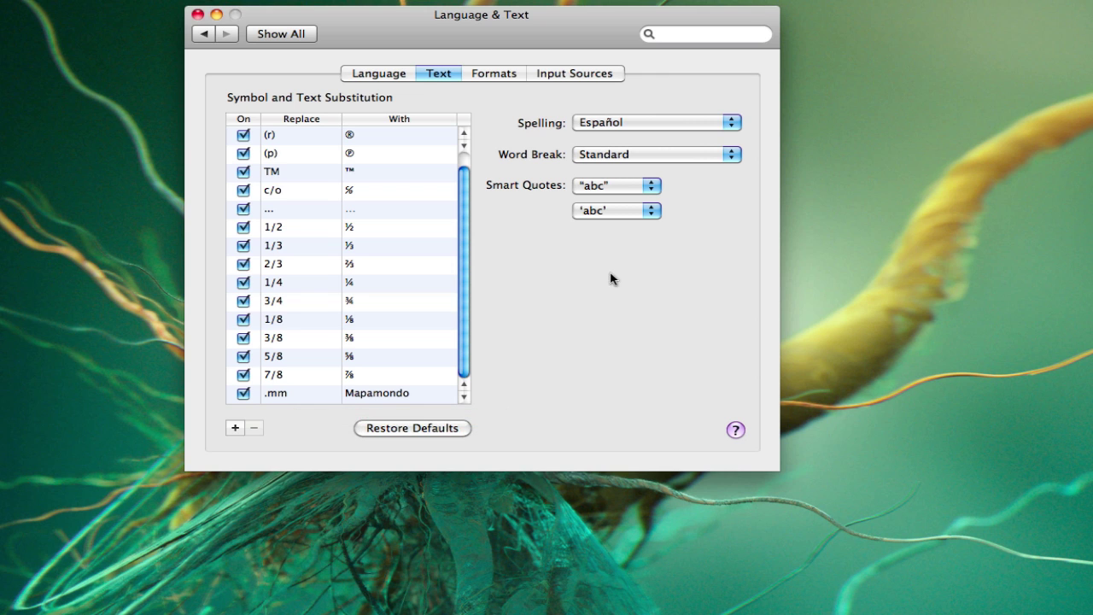
pyautogui.click(288, 35)
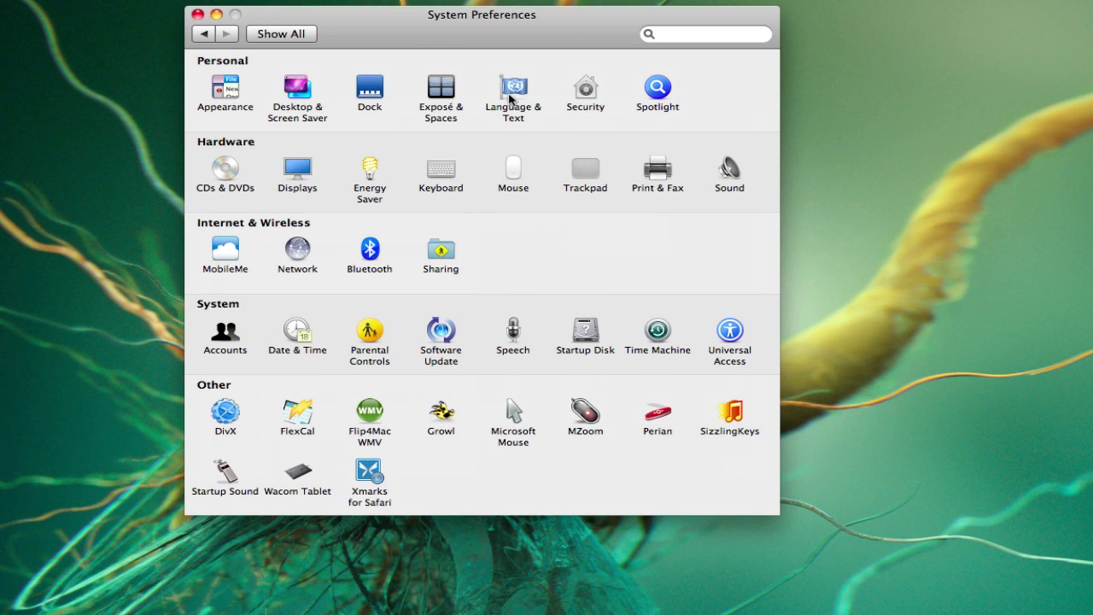
pyautogui.click(513, 89)
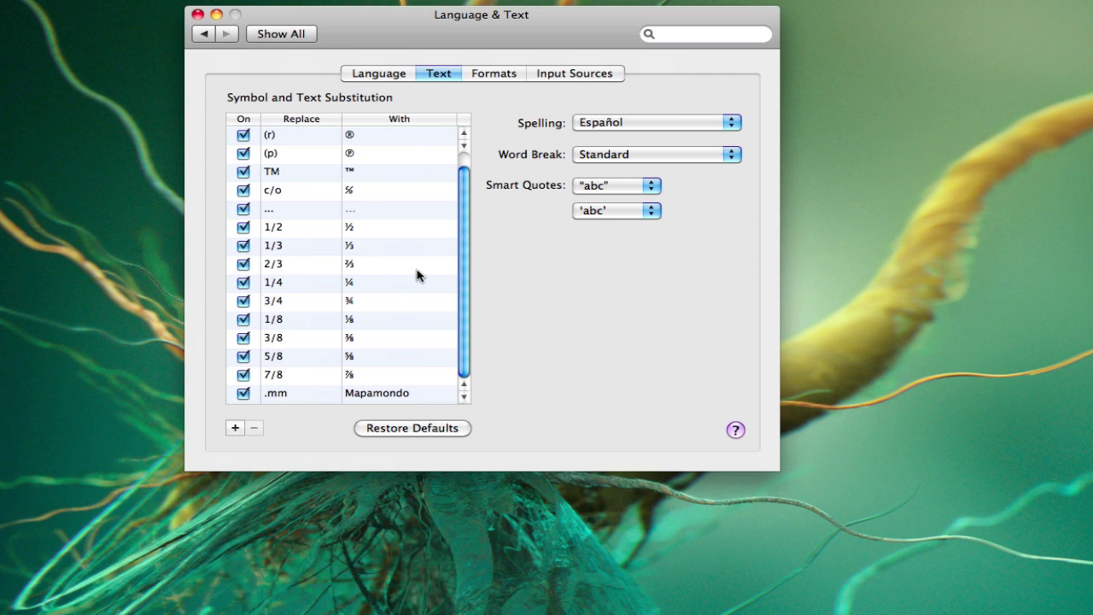
# - Launch TextEdit beside Language & Text and type .mm so it becomes Mapamondo
pyautogui.press('super+space')
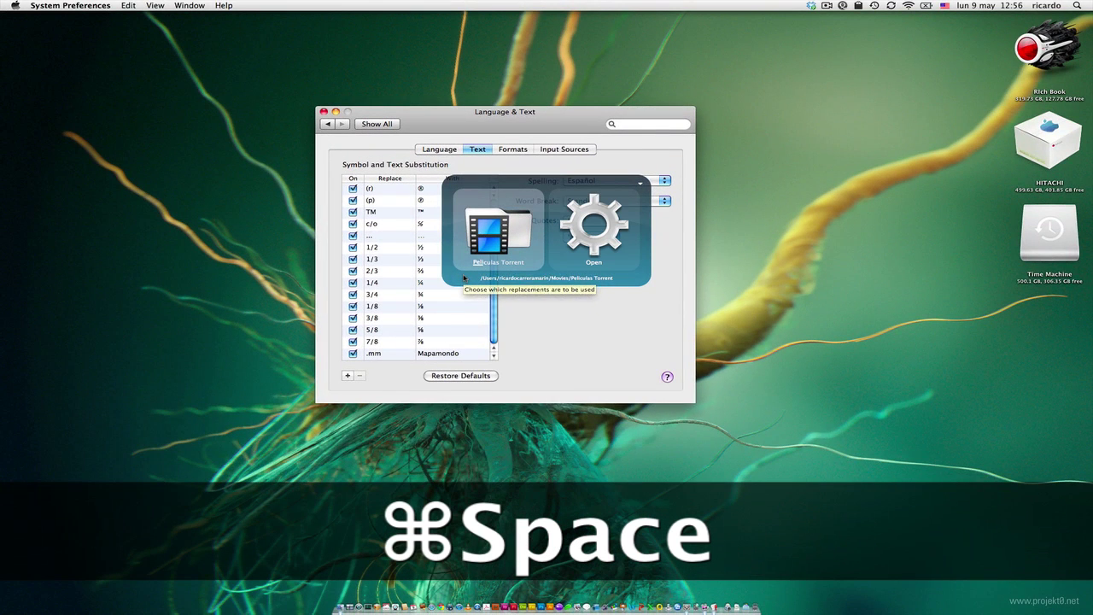
pyautogui.write('text')
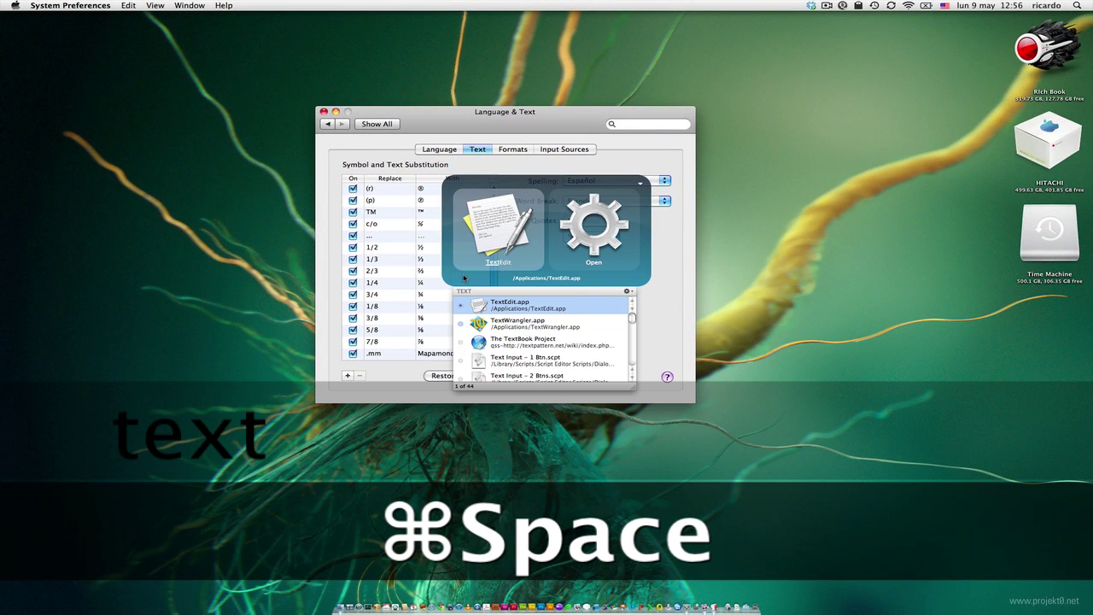
pyautogui.press('Return')
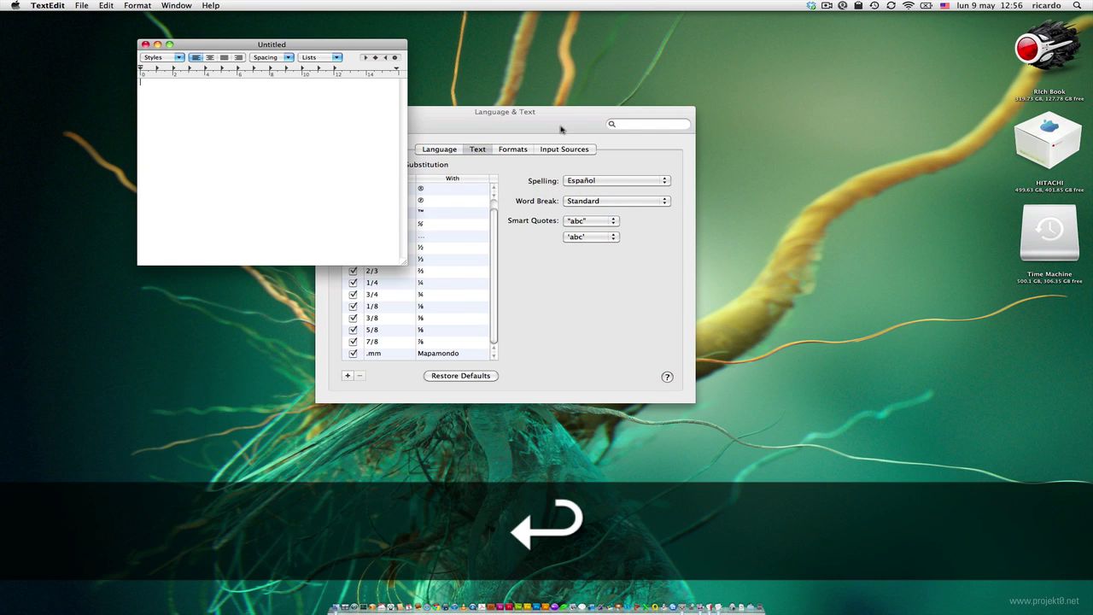
pyautogui.moveTo(334, 47); pyautogui.dragTo(799, 166)
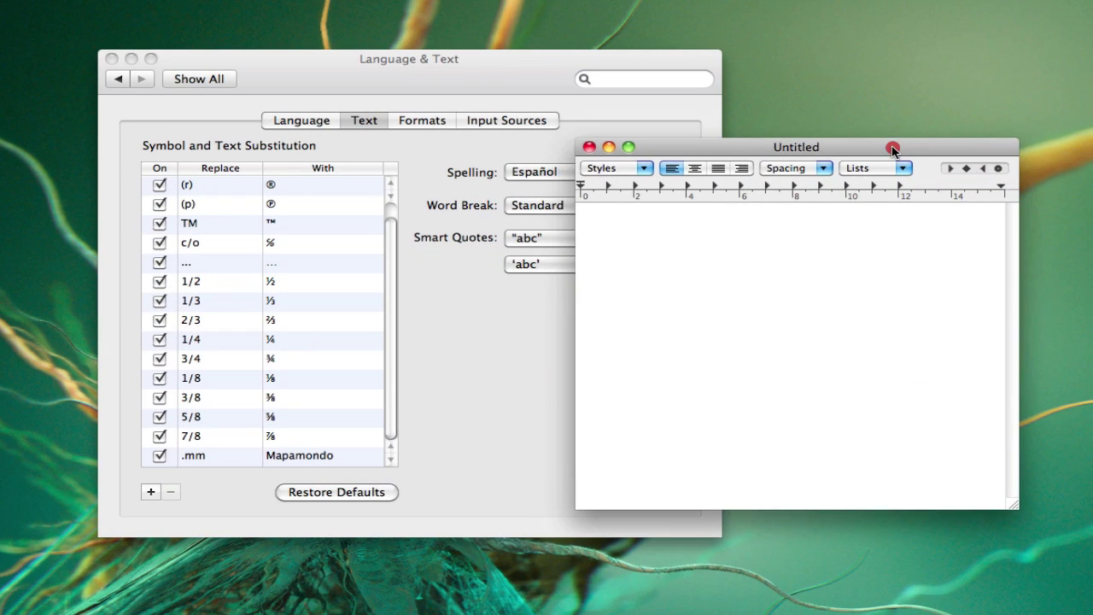
pyautogui.moveTo(892, 150); pyautogui.dragTo(887, 147)
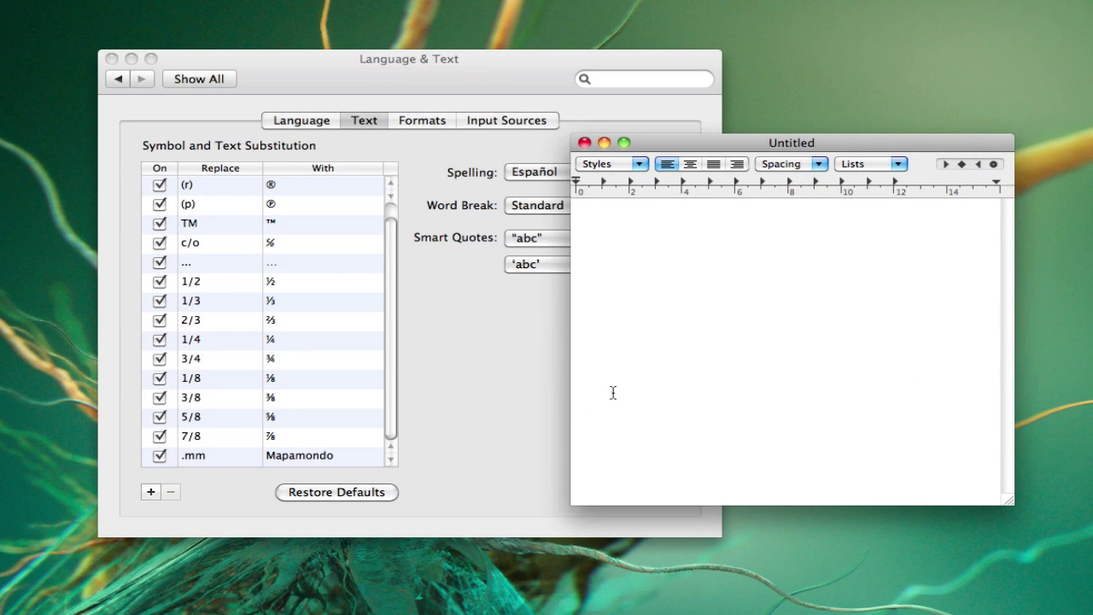
pyautogui.write('.mm')
pyautogui.press('Return')
# - Add a substitution row with br. as the shortcut and <br> as its replacement
pyautogui.click(481, 409)
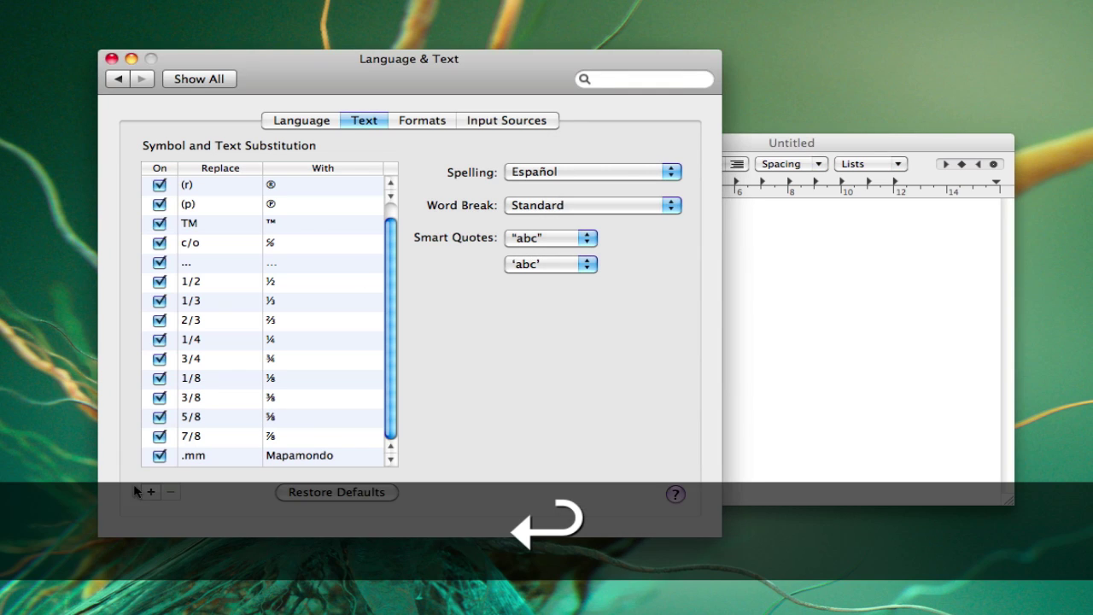
pyautogui.click(150, 491)
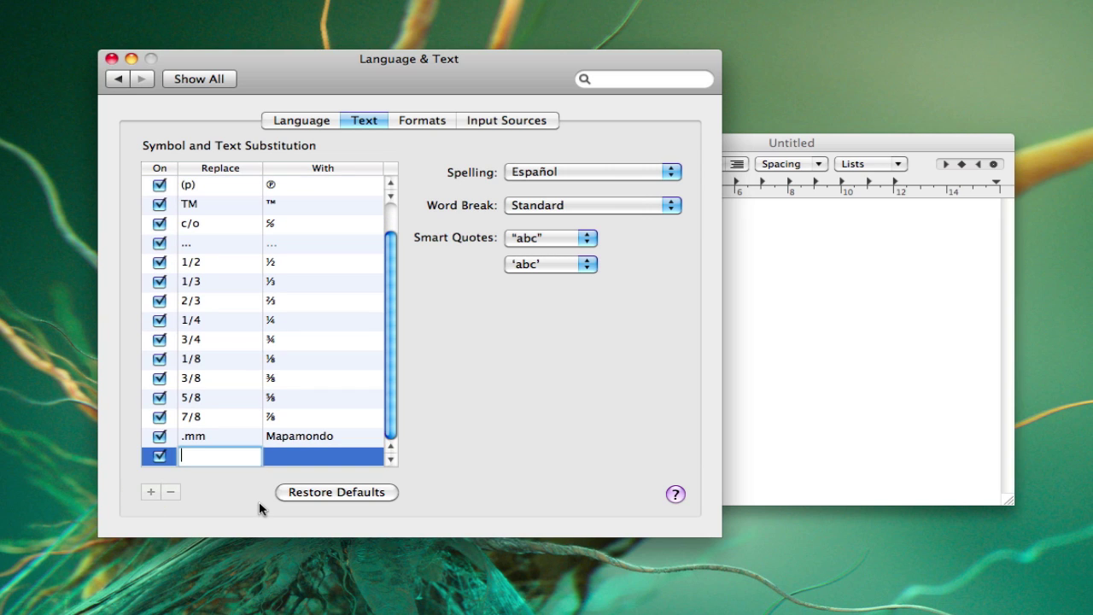
pyautogui.write('h')
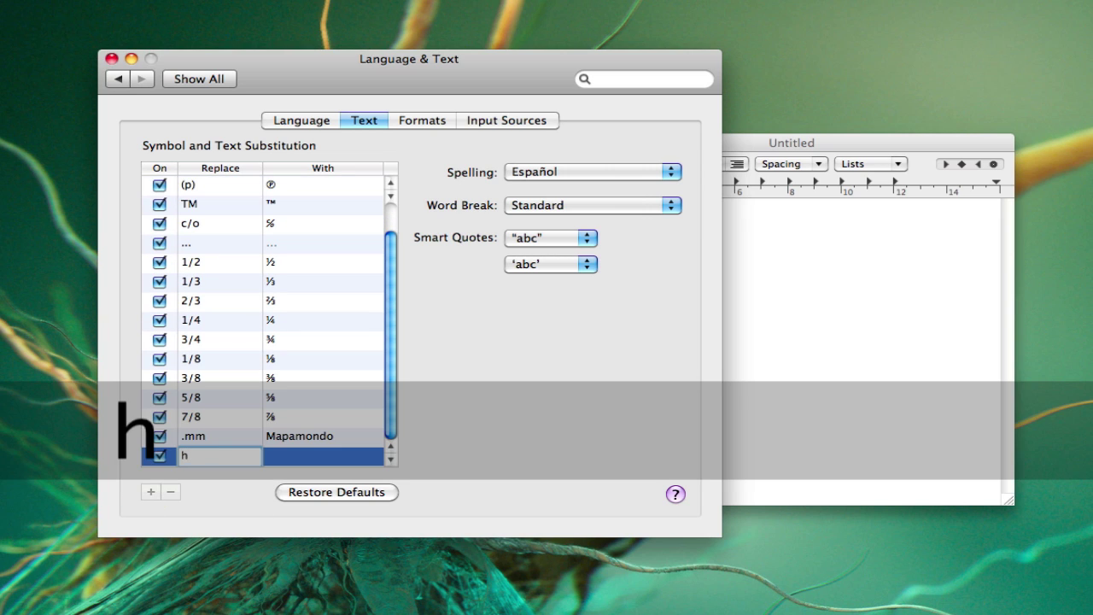
pyautogui.write('br')
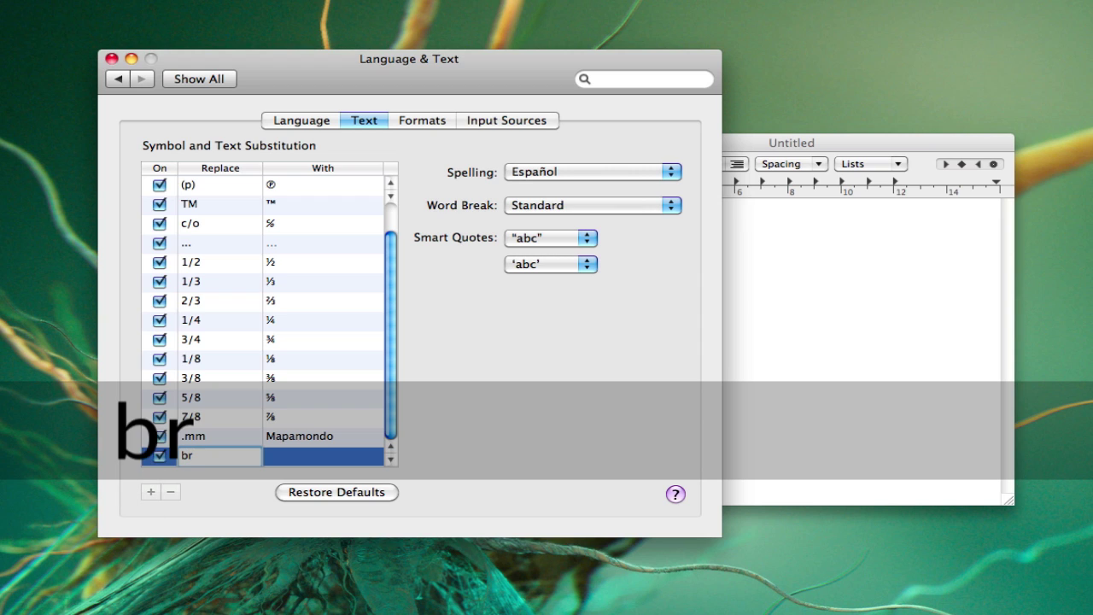
pyautogui.write('.')
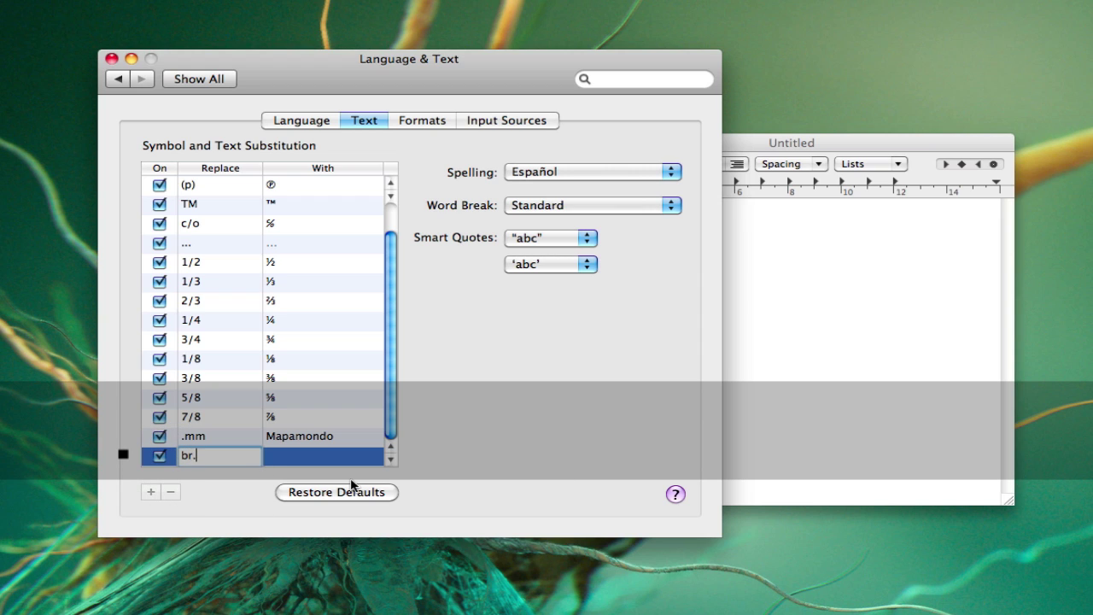
pyautogui.click(298, 454)
pyautogui.click(298, 455)
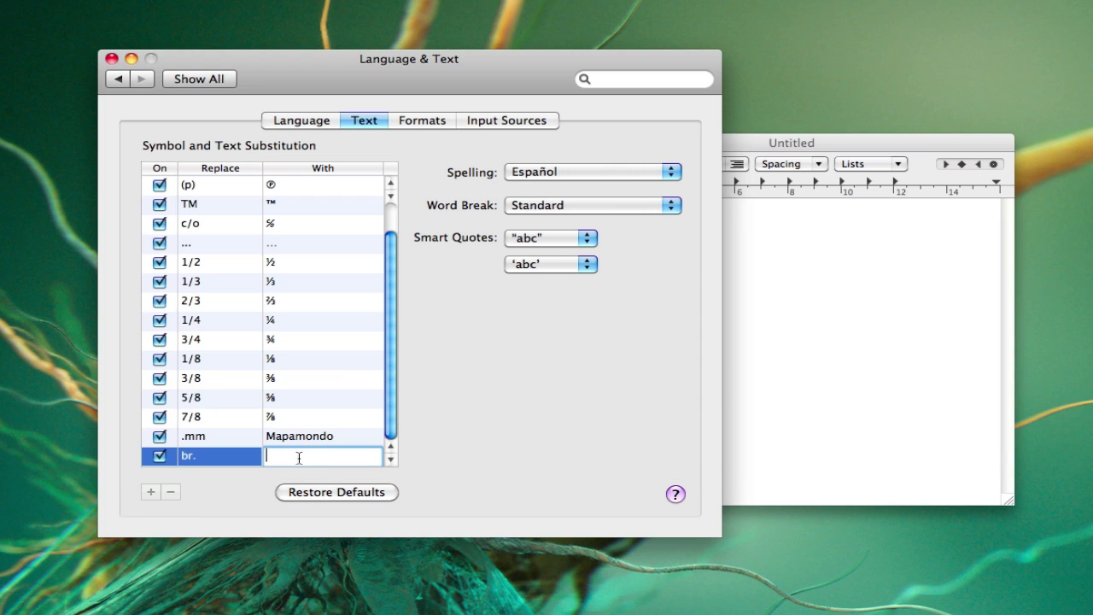
pyautogui.write('<')
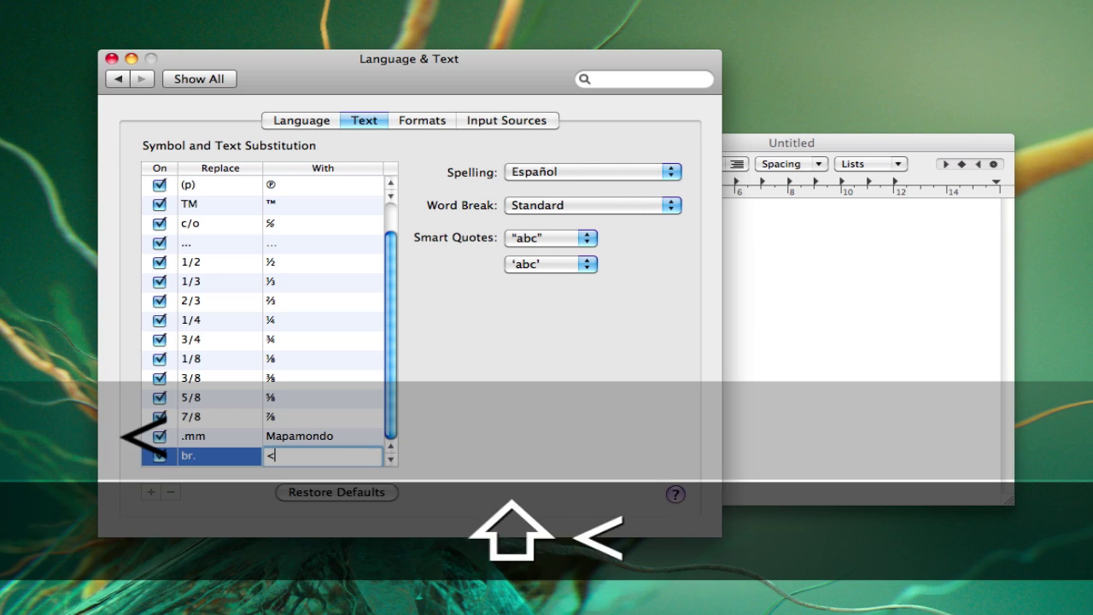
pyautogui.write('br')
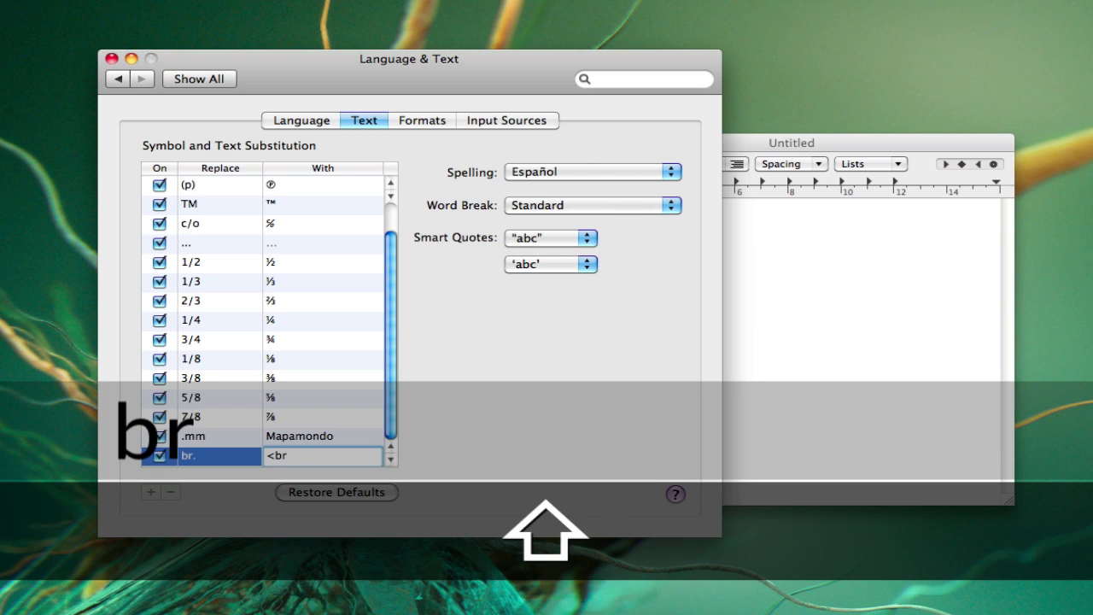
pyautogui.write('>')
# - Move the settings window aside and try typing br. in the TextEdit document
pyautogui.click(784, 337)
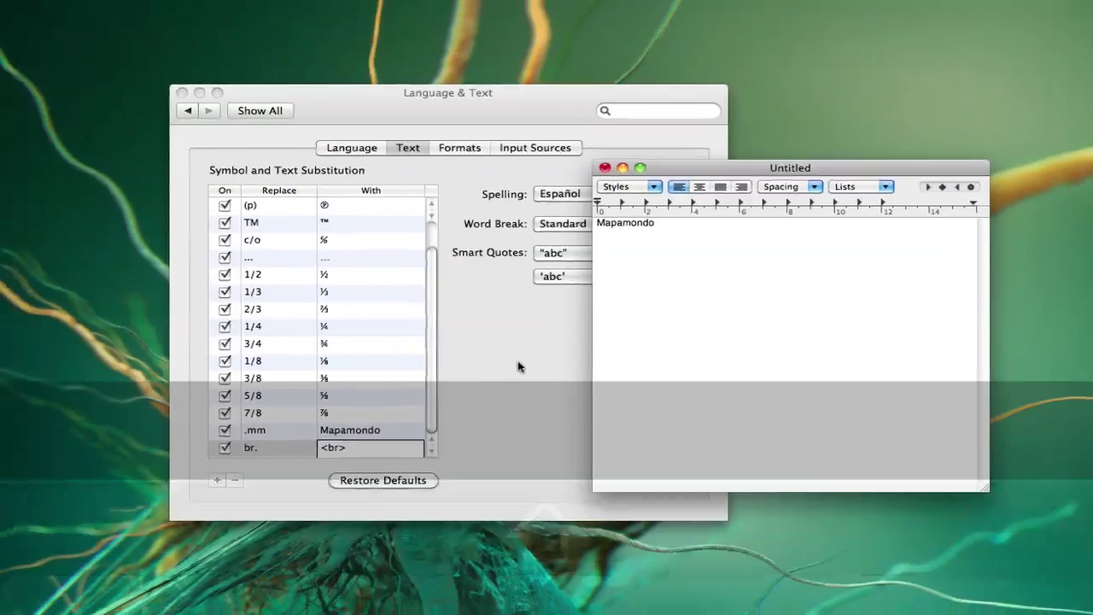
pyautogui.click(423, 475)
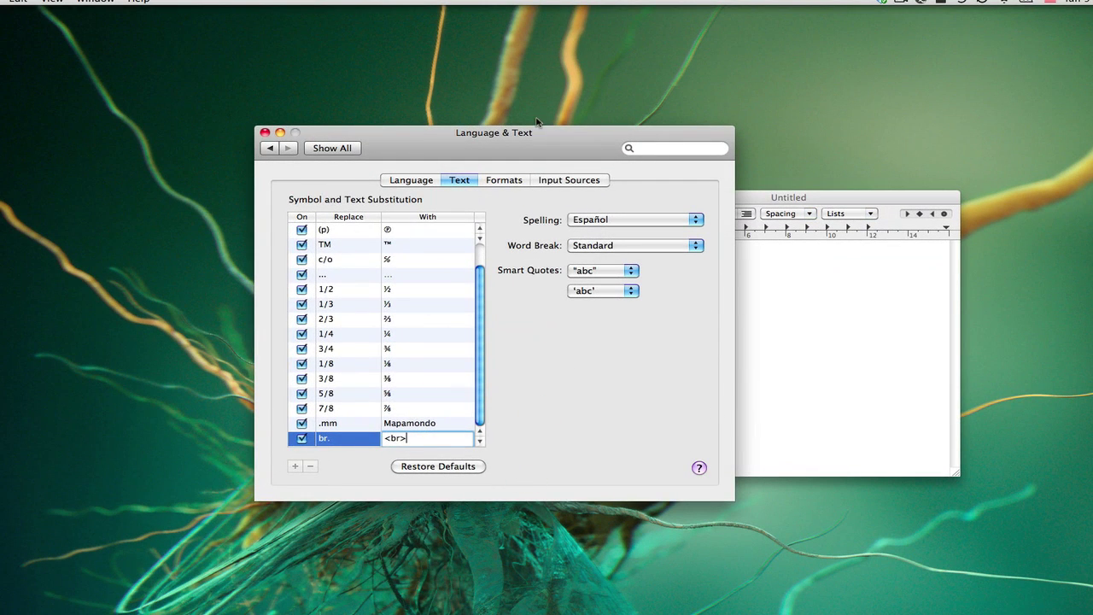
pyautogui.moveTo(536, 132); pyautogui.dragTo(355, 113)
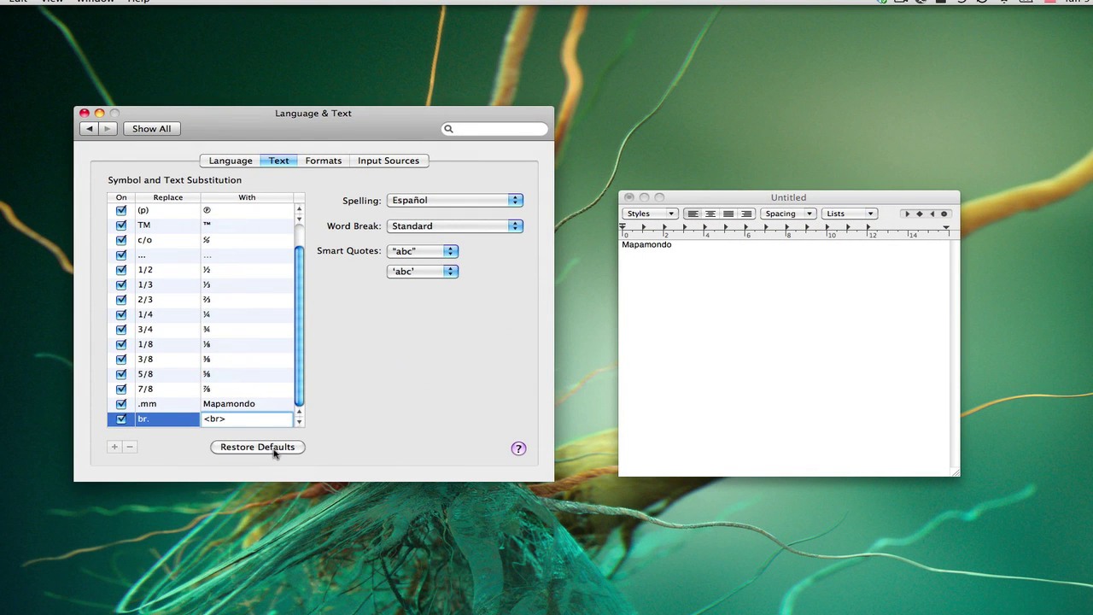
pyautogui.click(747, 328)
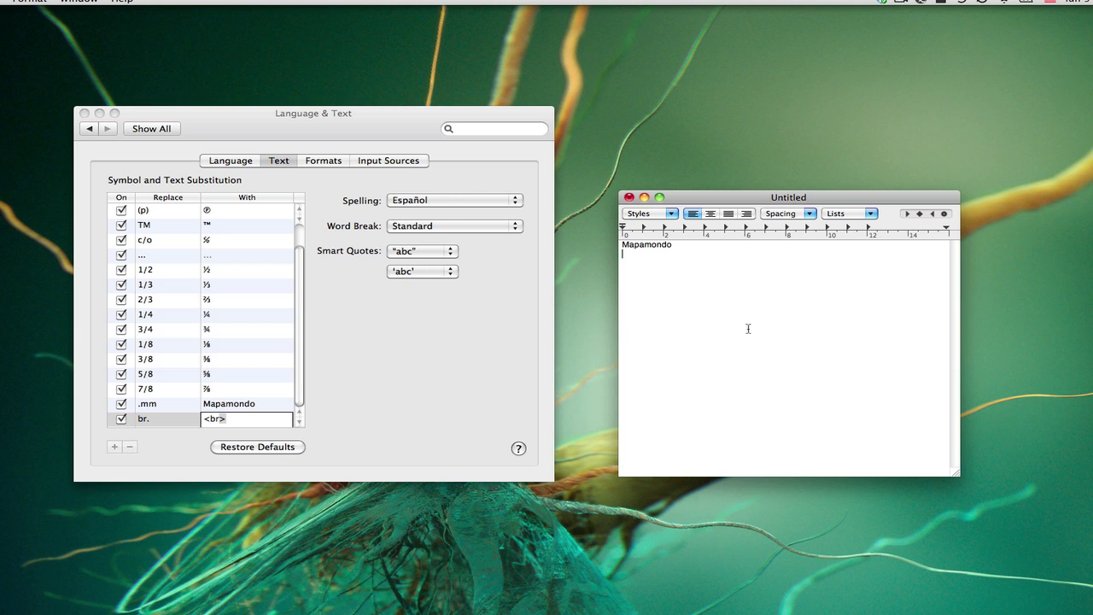
pyautogui.write('br.')
pyautogui.press('Return')
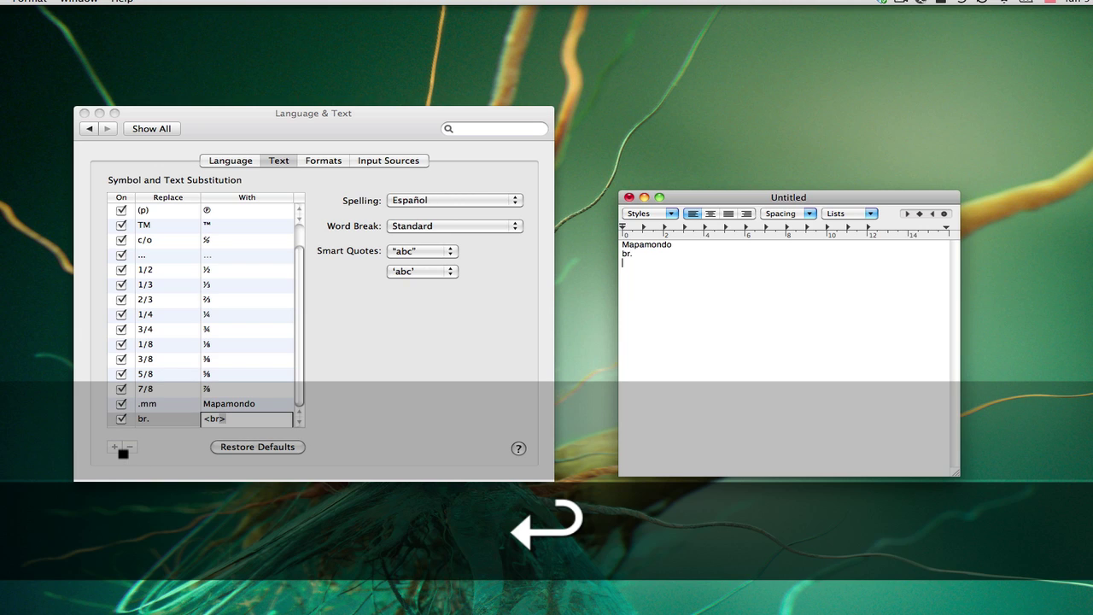
# - Confirm <br> as the br. replacement and retest br. in TextEdit, producing <br>
pyautogui.click(251, 420)
pyautogui.press('Return')
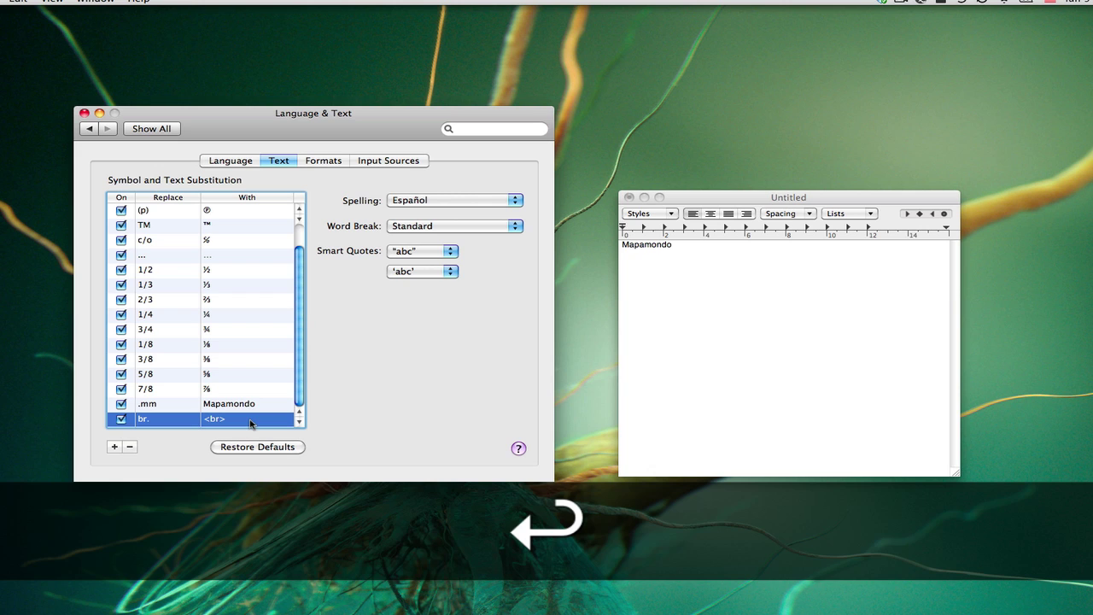
pyautogui.click(758, 335)
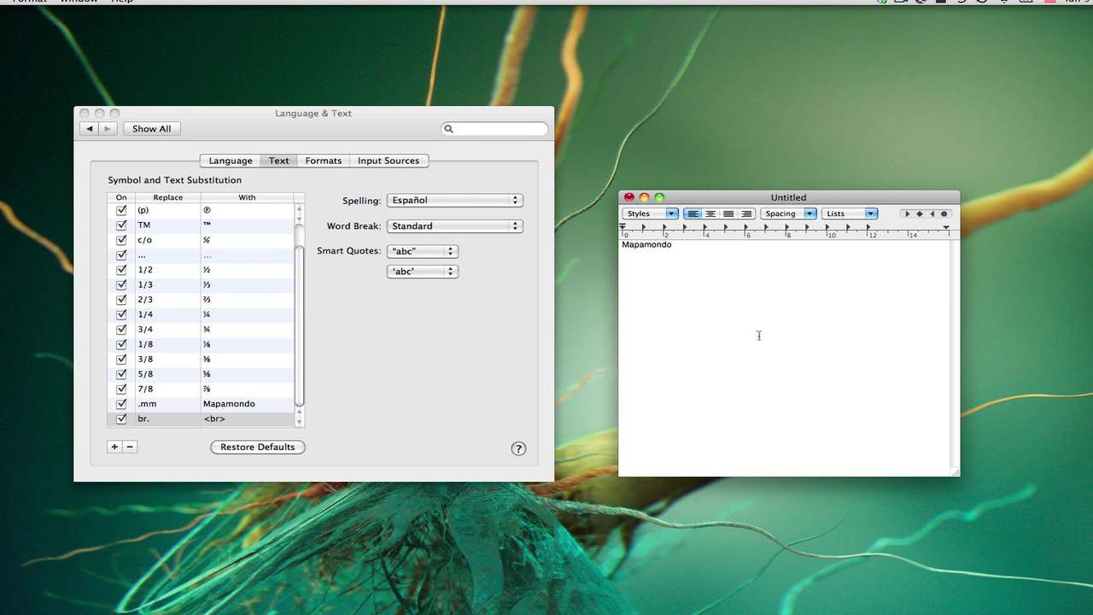
pyautogui.write('br.')
pyautogui.press('Return')
pyautogui.click(381, 360)
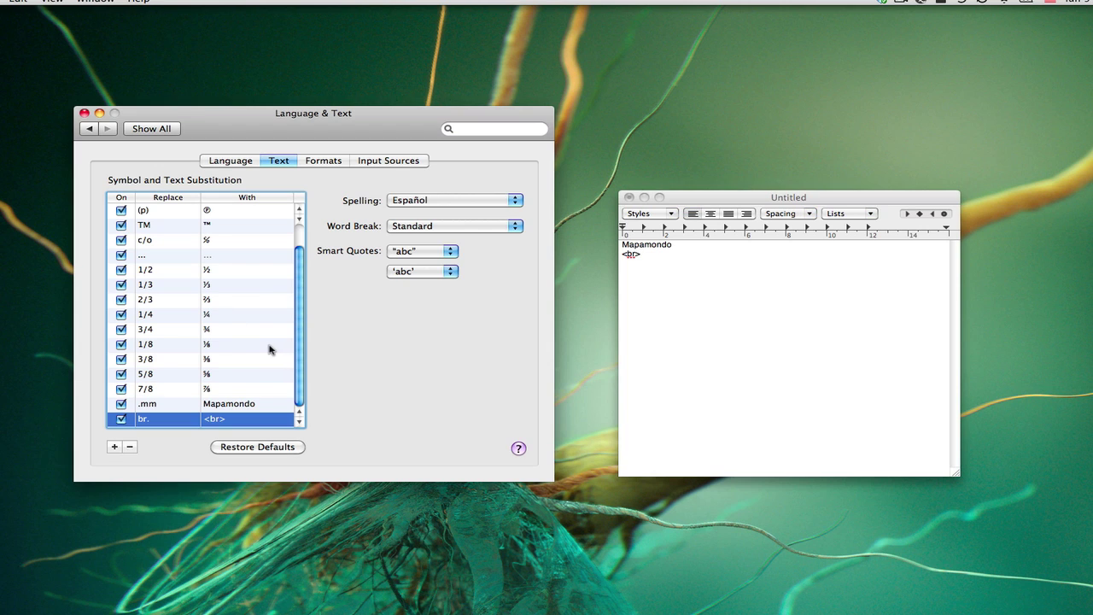
# - Rename the br. substitution to mimail and set its replacement to the user's e-mail address
pyautogui.click(683, 329)
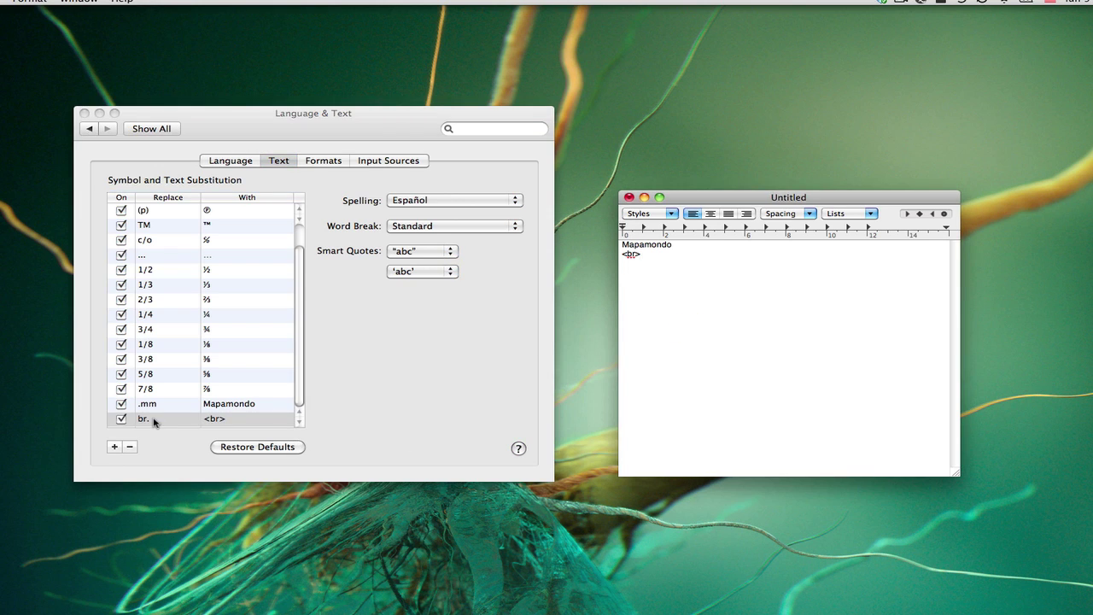
pyautogui.click(151, 417)
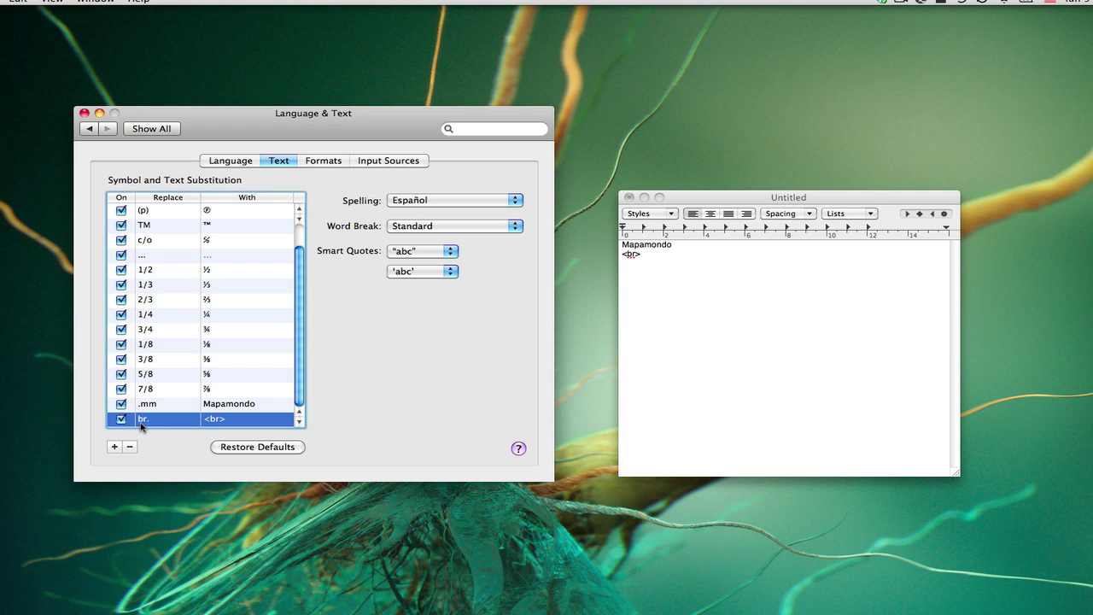
pyautogui.doubleClick(143, 418)
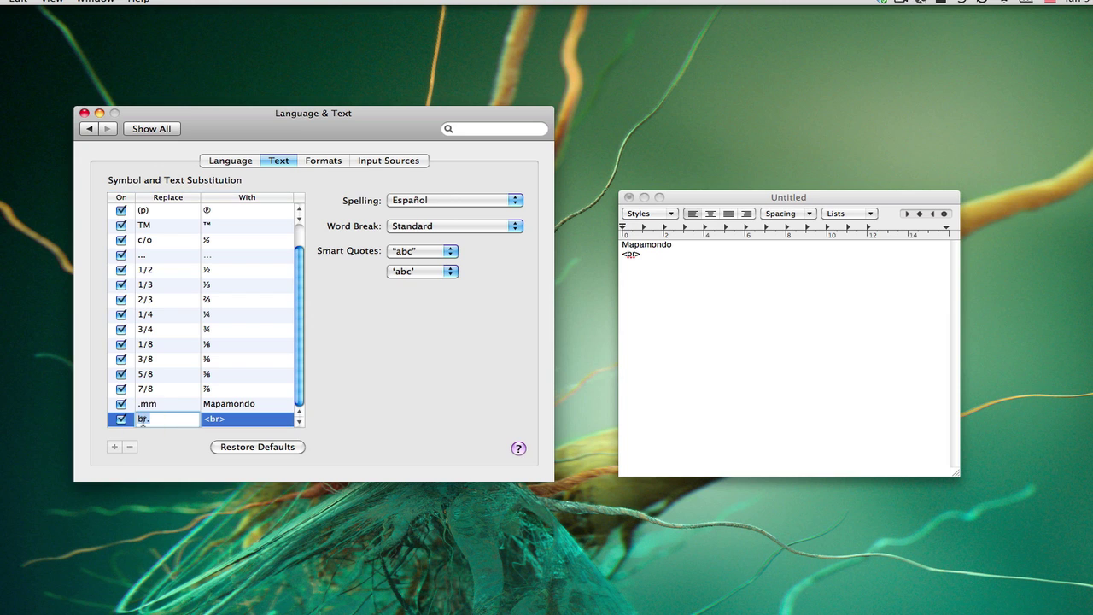
pyautogui.write('mimail')
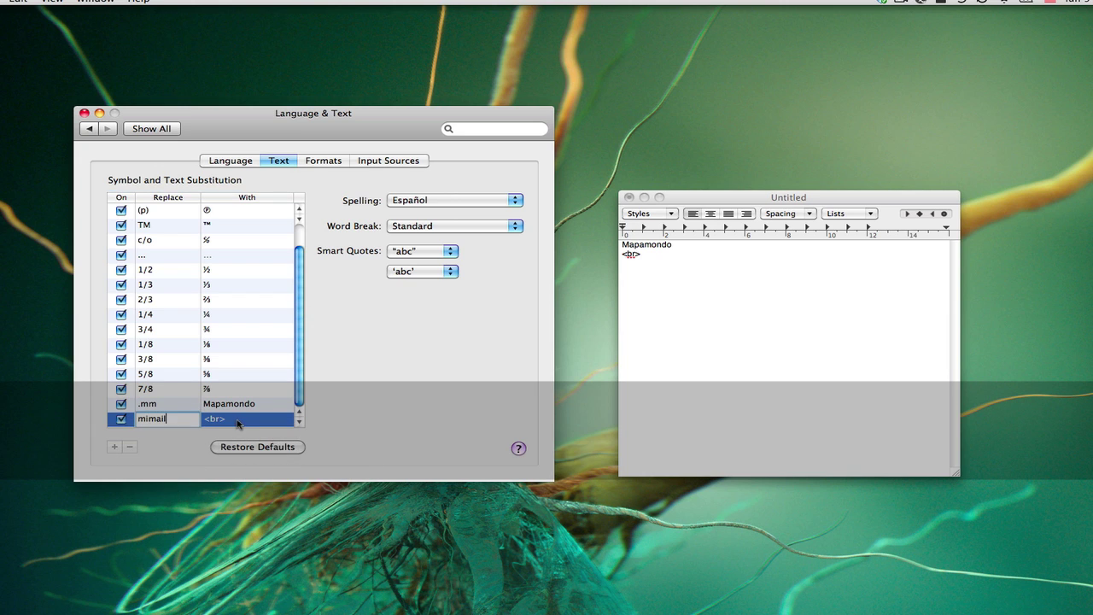
pyautogui.click(237, 421)
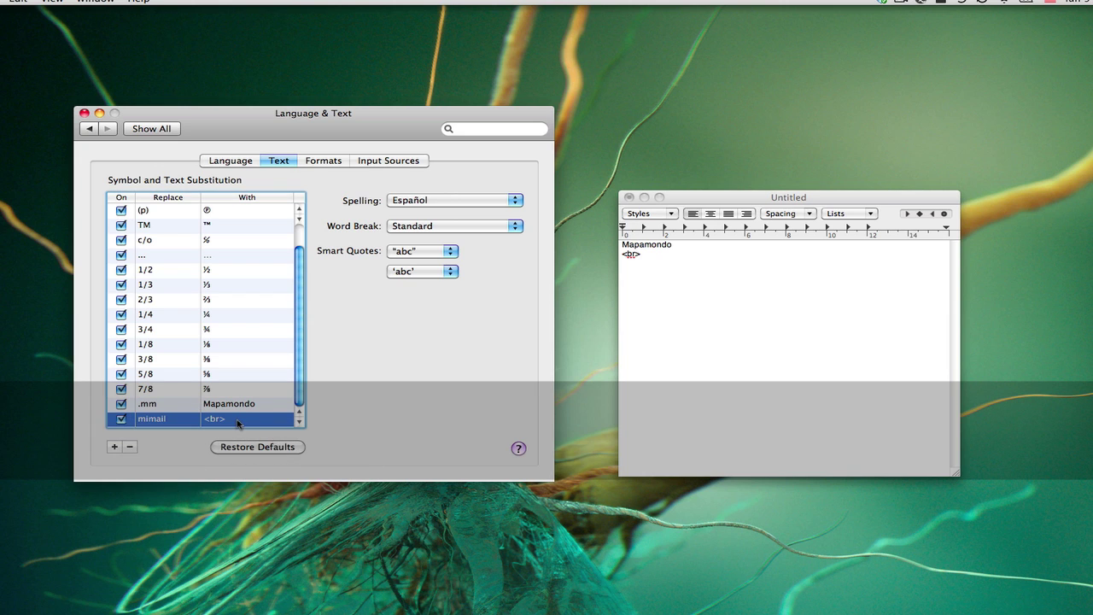
pyautogui.doubleClick(219, 419)
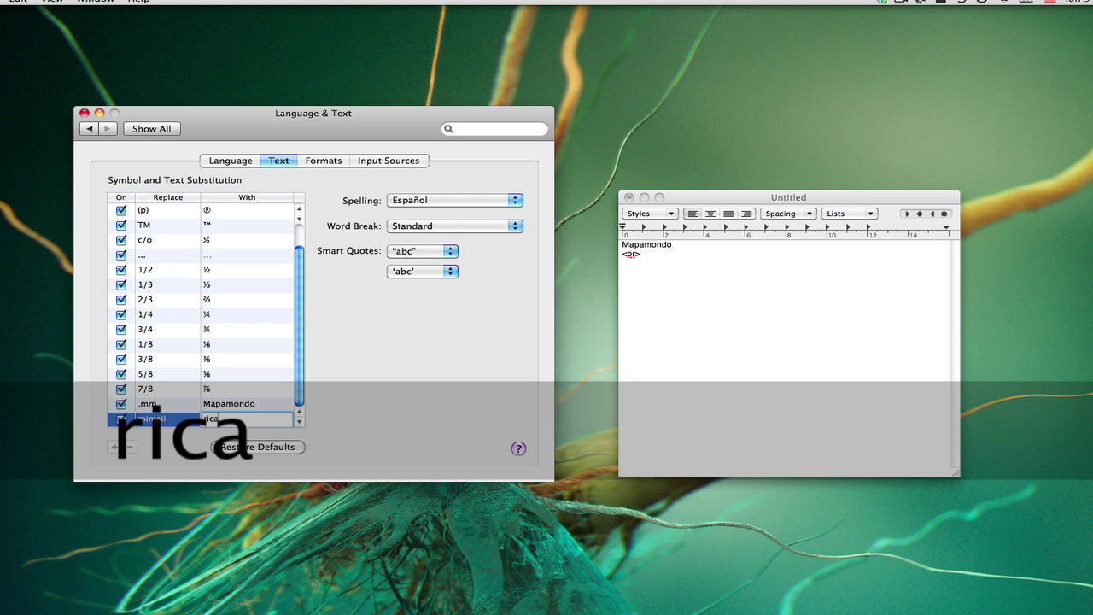
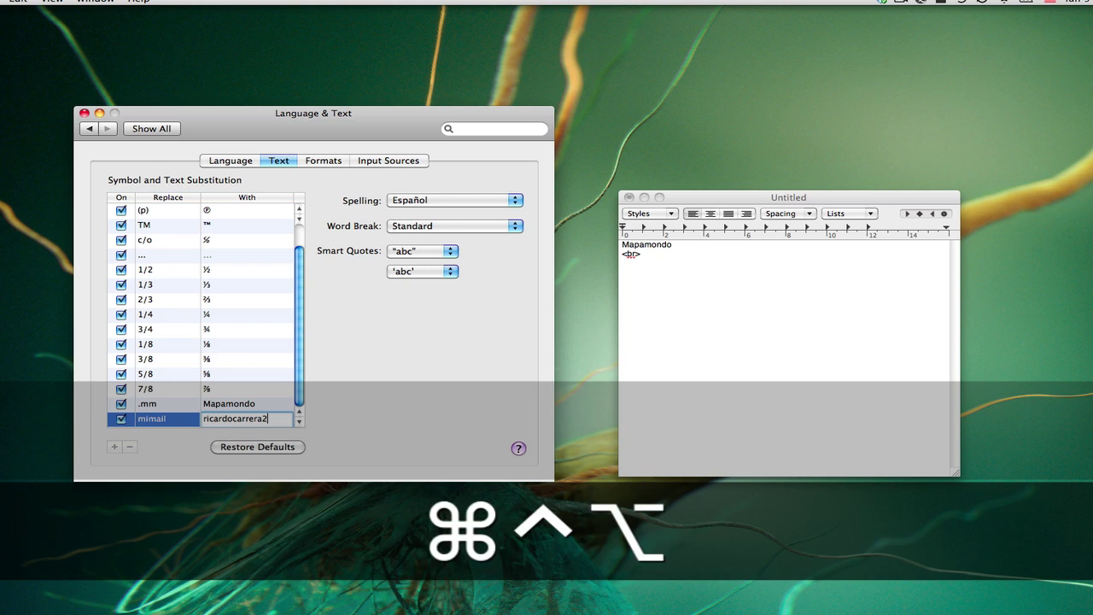
pyautogui.press('ctrl+alt+super+space')
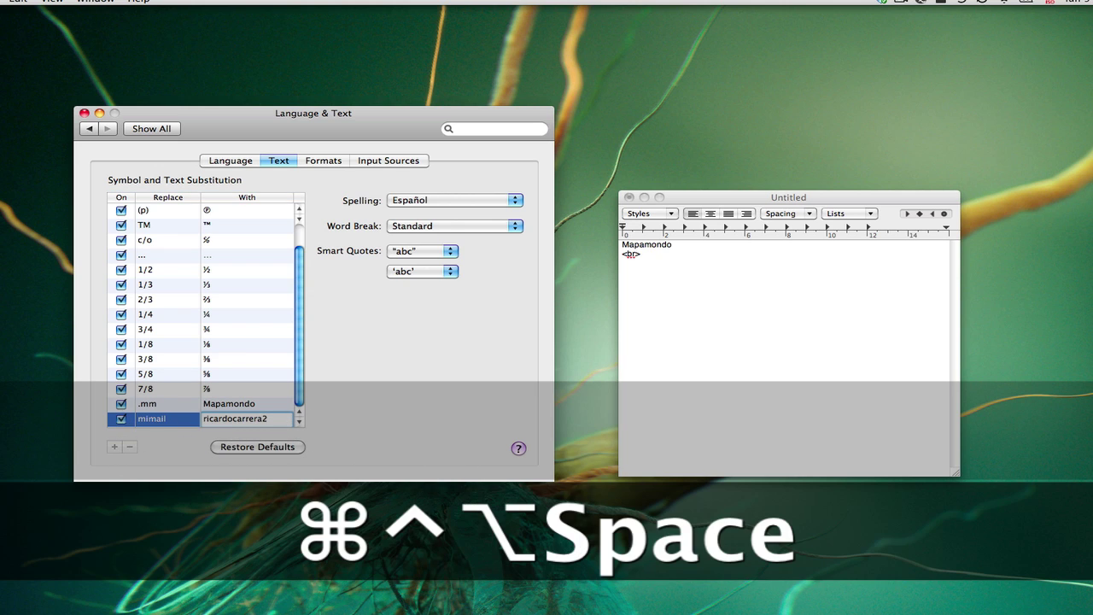
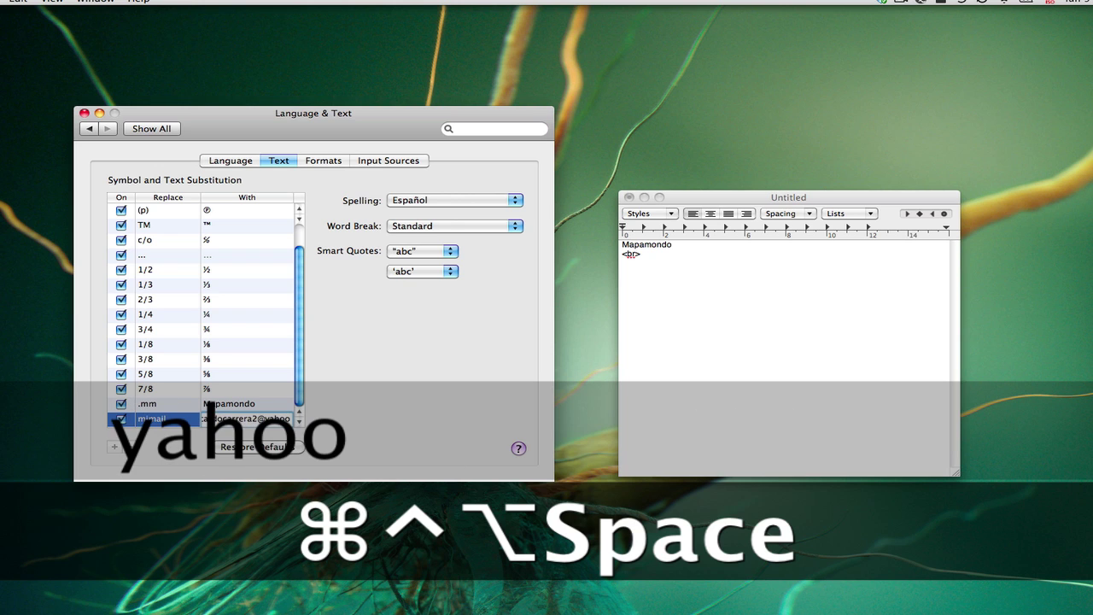
pyautogui.press('Return')
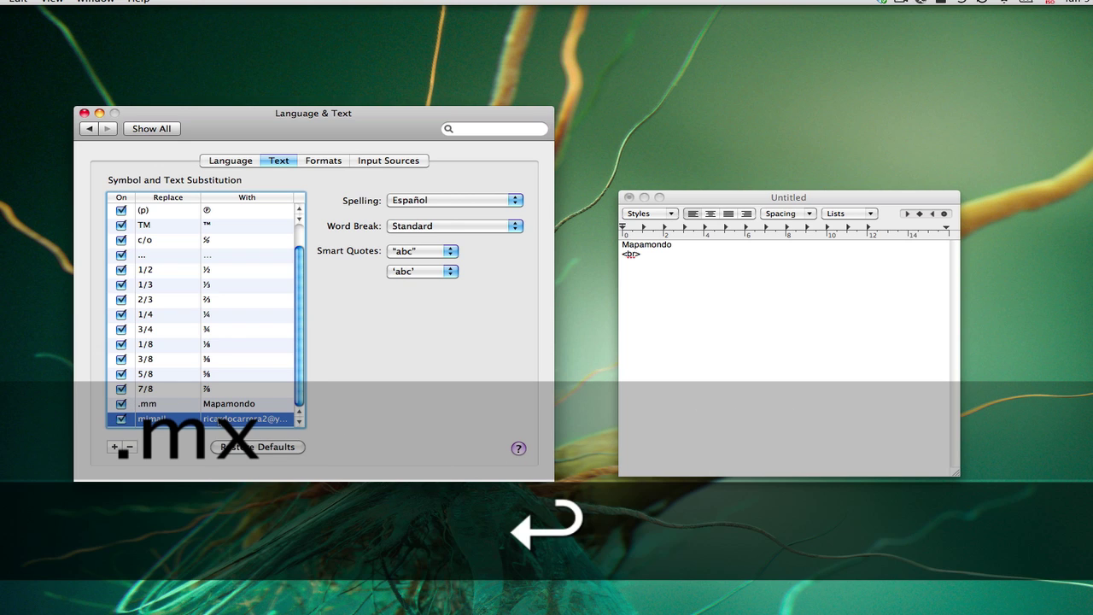
# - Test mimail and 1/2 in TextEdit, producing the e-mail address and ½
pyautogui.click(685, 334)
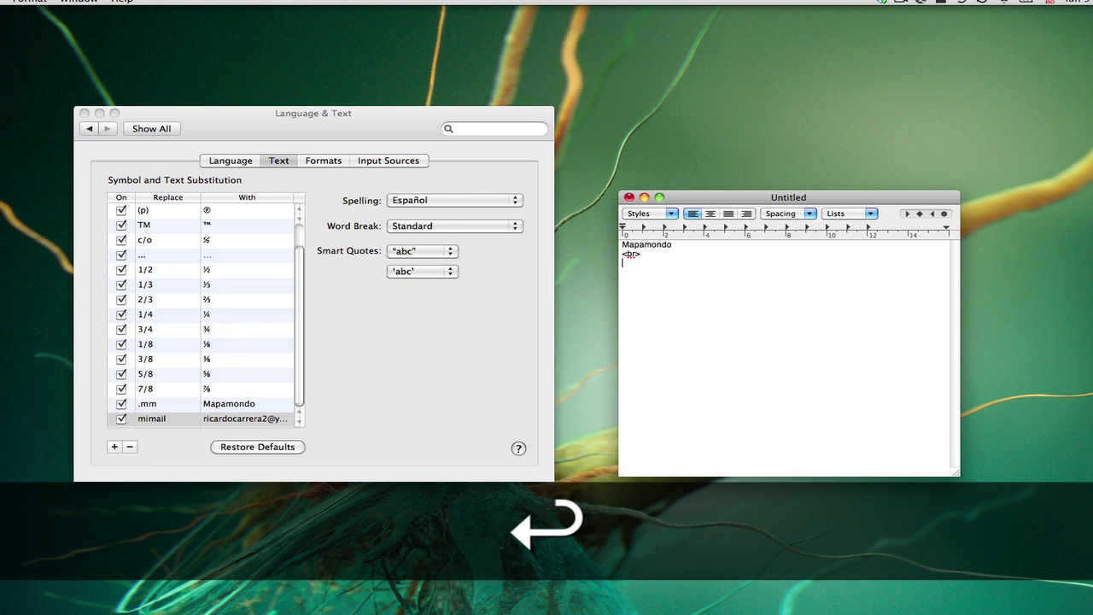
pyautogui.write('mimail')
pyautogui.press('Return')
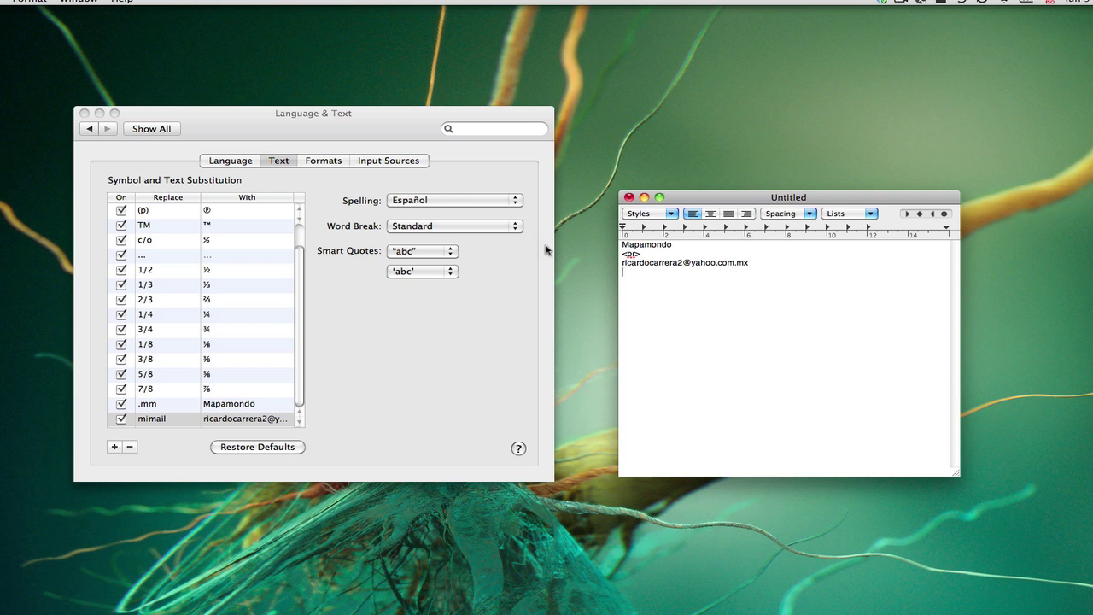
pyautogui.press('Return')
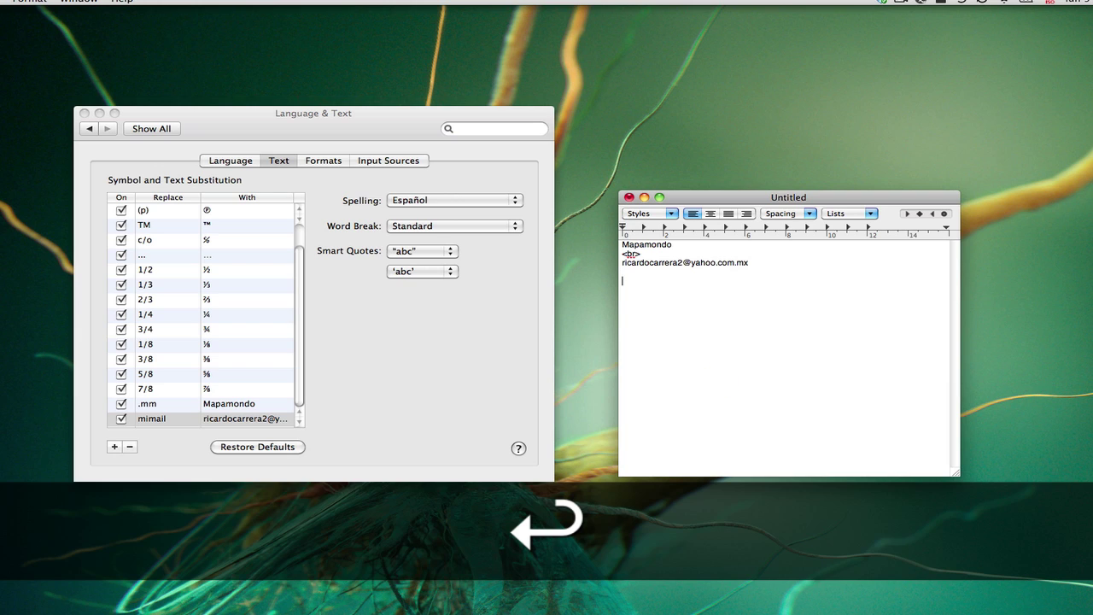
pyautogui.press('ctrl+alt+super+space')
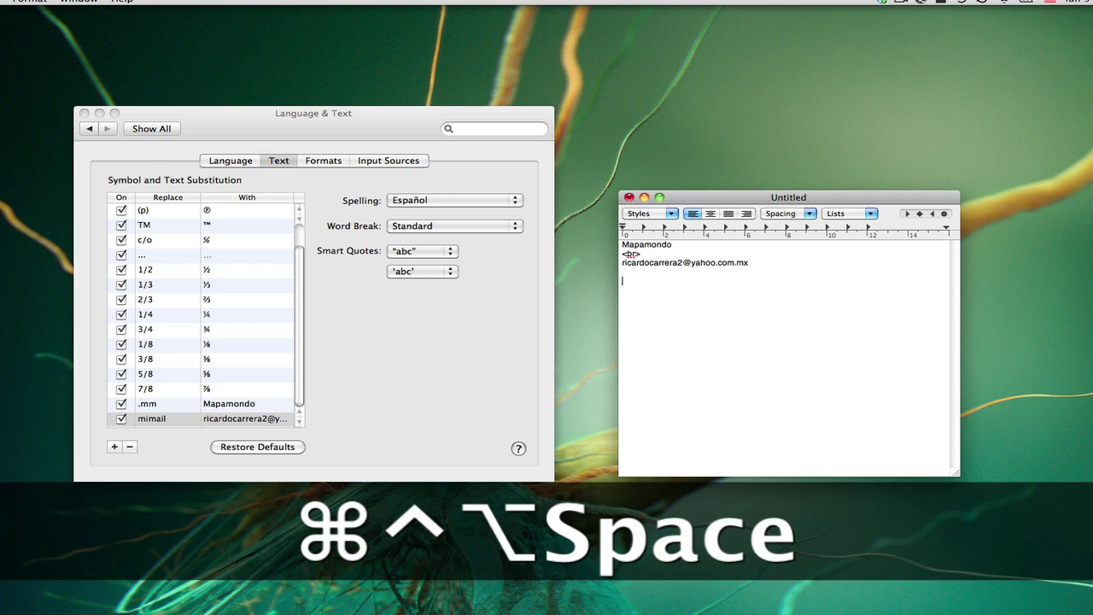
pyautogui.write('1/2')
pyautogui.press('Return')
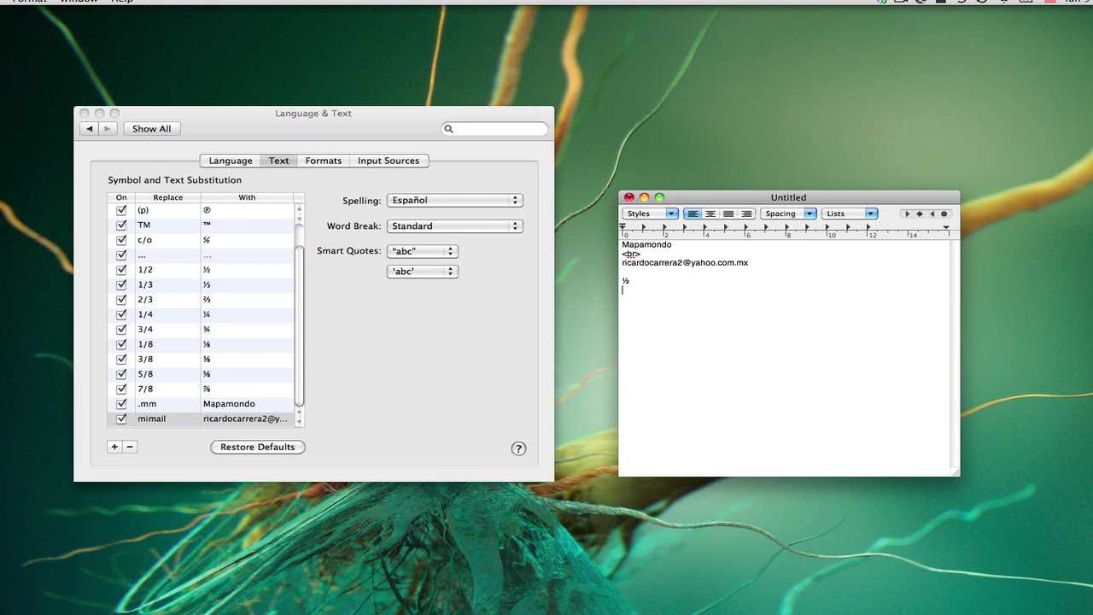
pyautogui.click(434, 329)
pyautogui.click(671, 373)
pyautogui.click(405, 346)
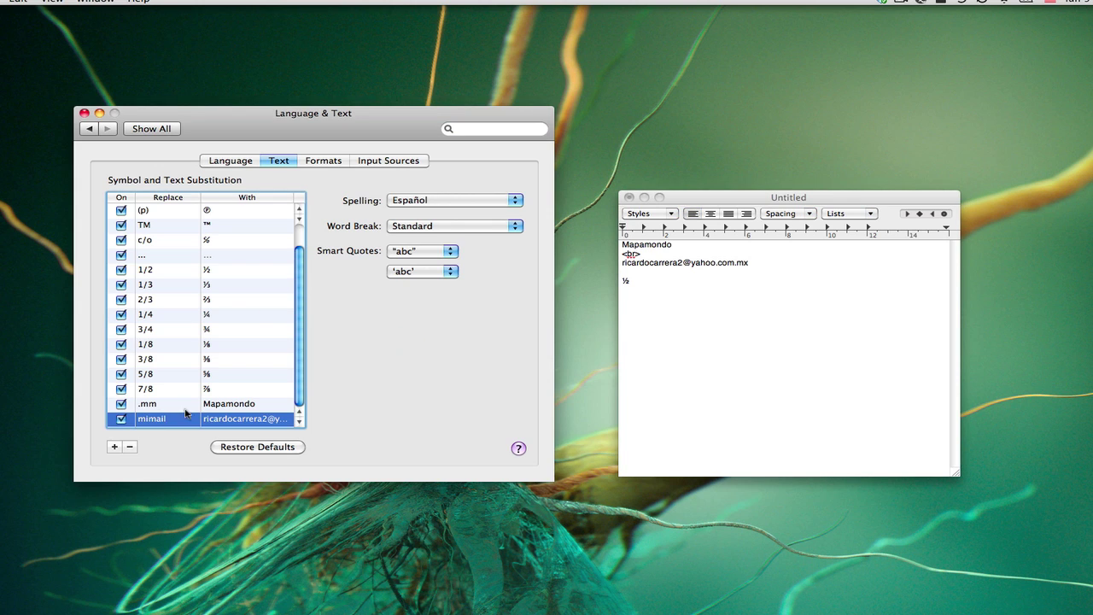
# - Delete the mimail substitution and quit TextEdit without saving the test document
pyautogui.click(130, 447)
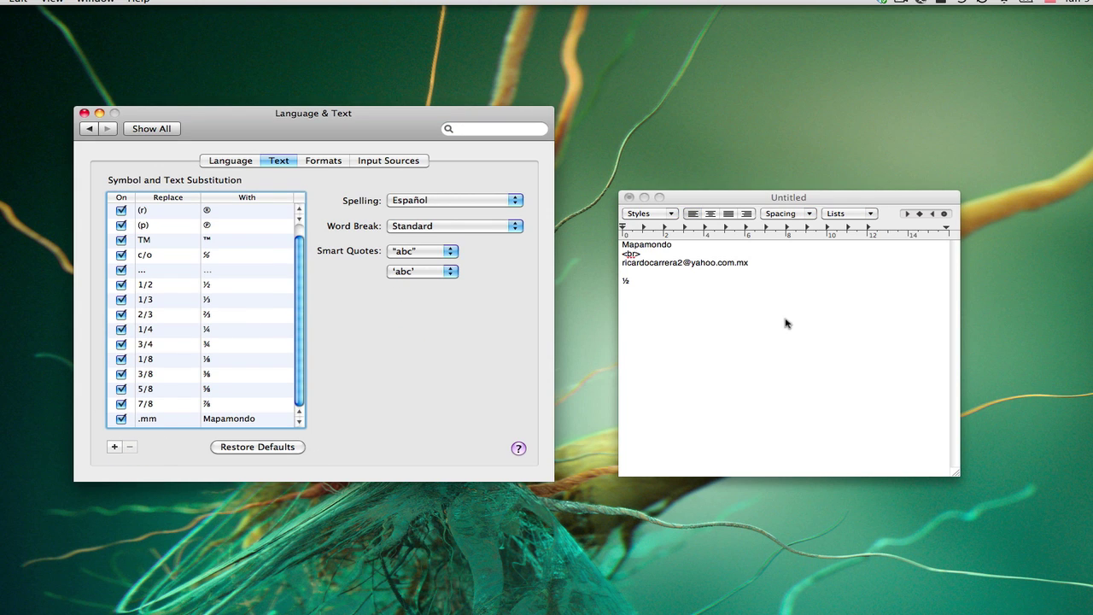
pyautogui.click(717, 325)
pyautogui.press('super+q')
pyautogui.click(755, 274)
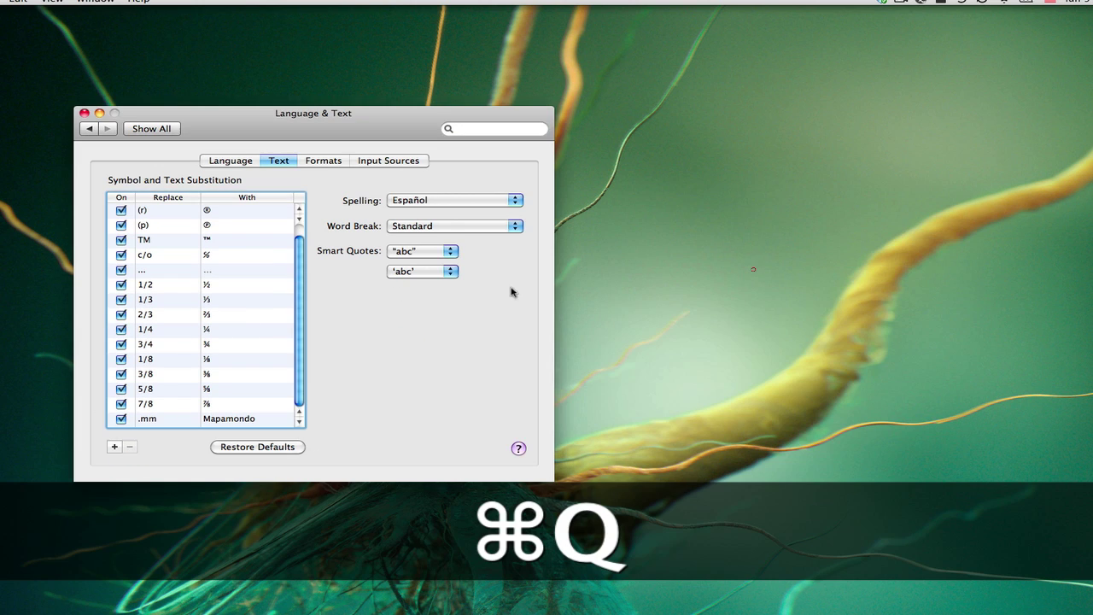
# - Show all preference panes and bring up the Notational Velocity checklist
pyautogui.moveTo(349, 120); pyautogui.dragTo(526, 135)
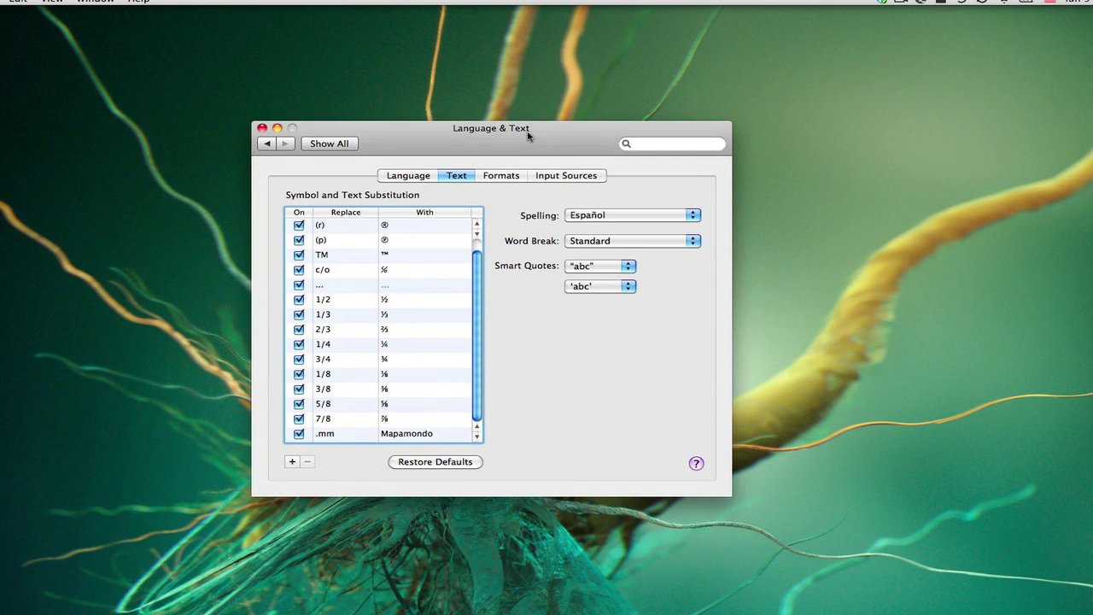
pyautogui.click(342, 143)
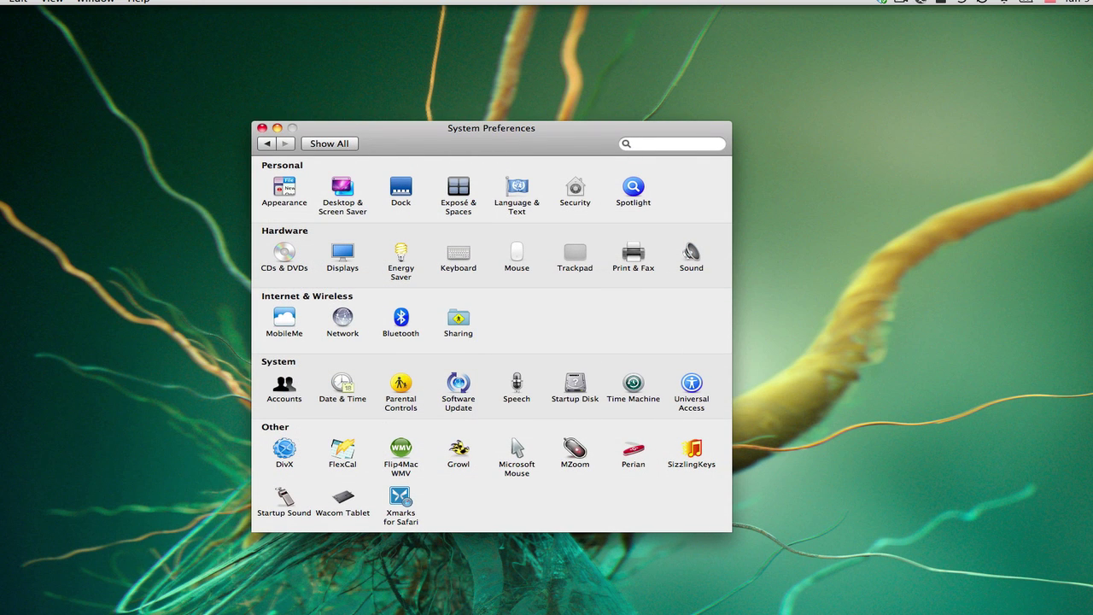
pyautogui.press('super+alt+n')
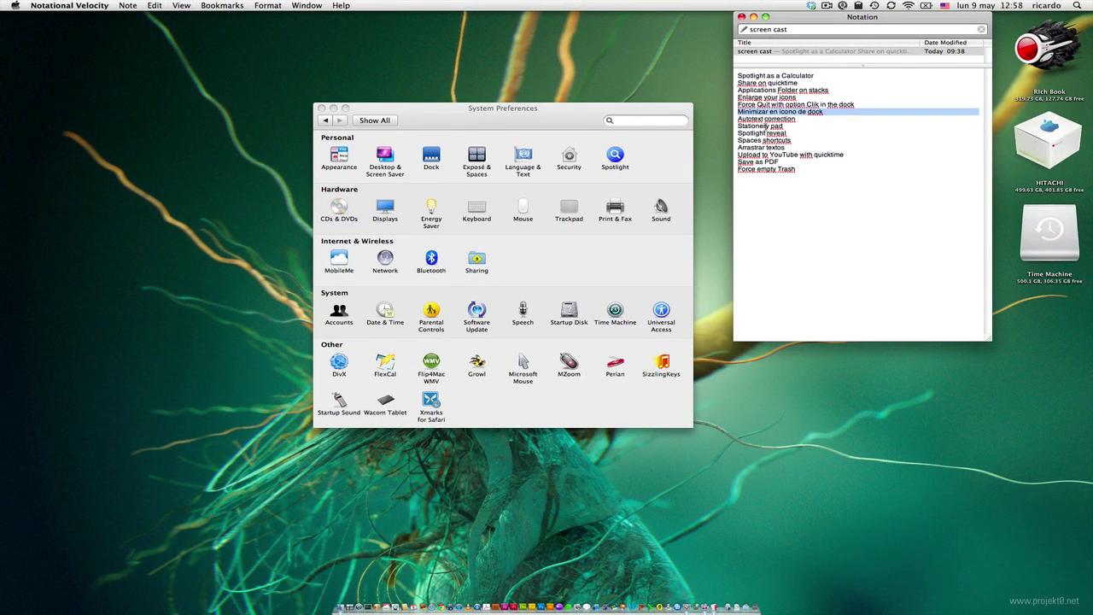
# - Correct 'Stationely' to 'Stationery' in the notes, minimize them, and open Downloads in Finder
pyautogui.doubleClick(754, 125)
pyautogui.write('Stationery')
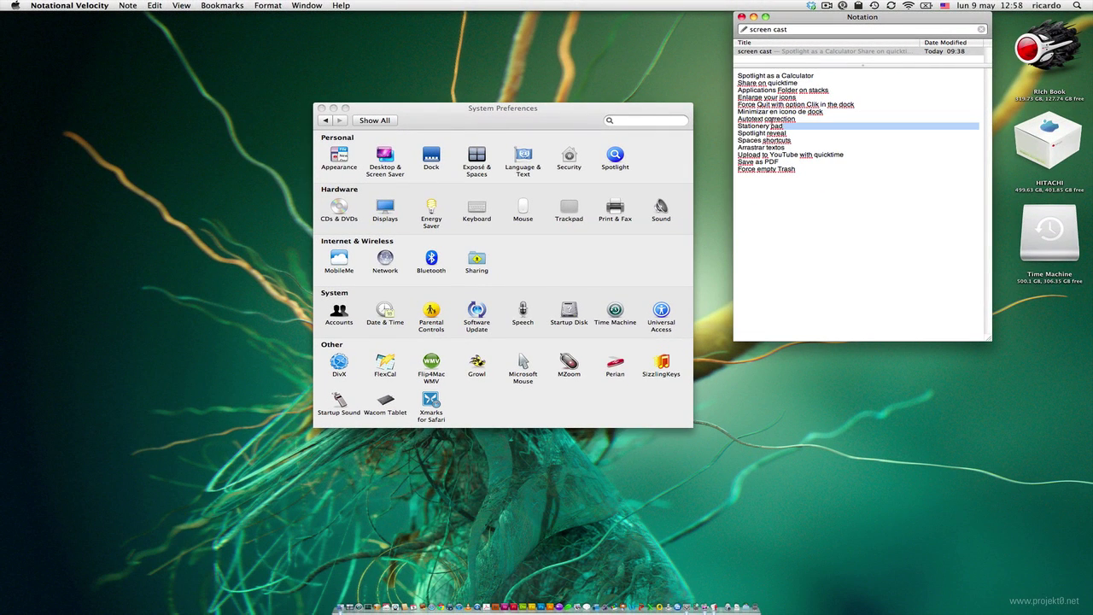
pyautogui.click(753, 17)
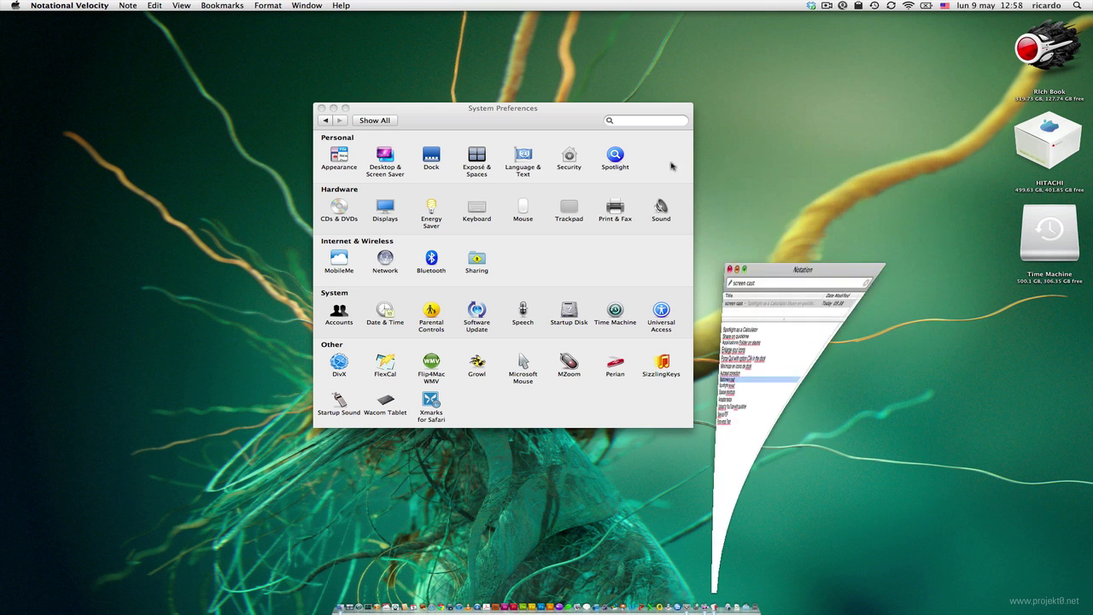
pyautogui.click(746, 604)
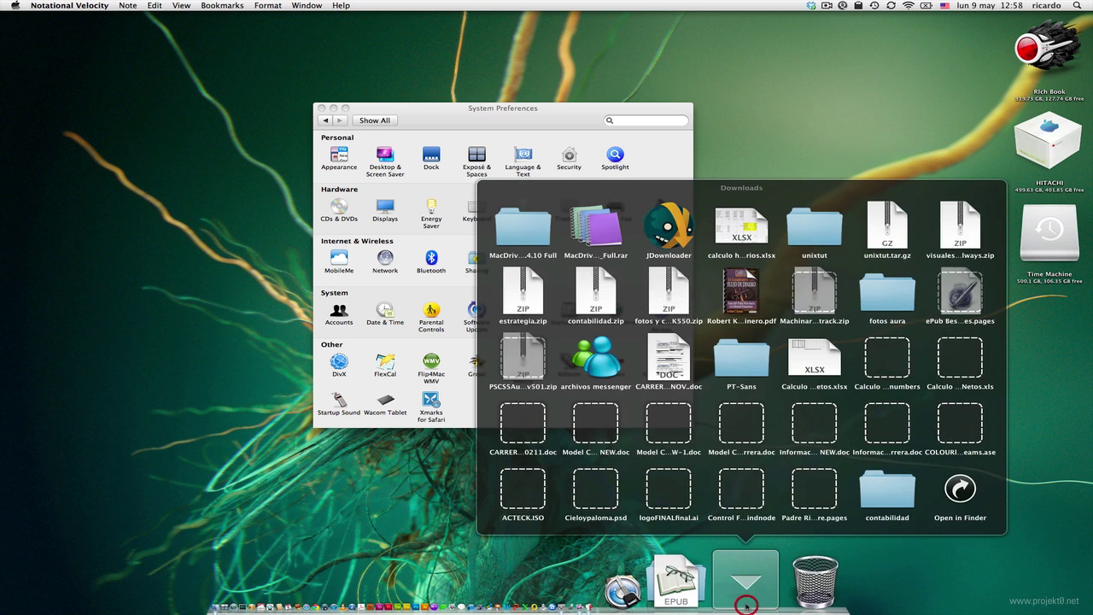
pyautogui.click(958, 490)
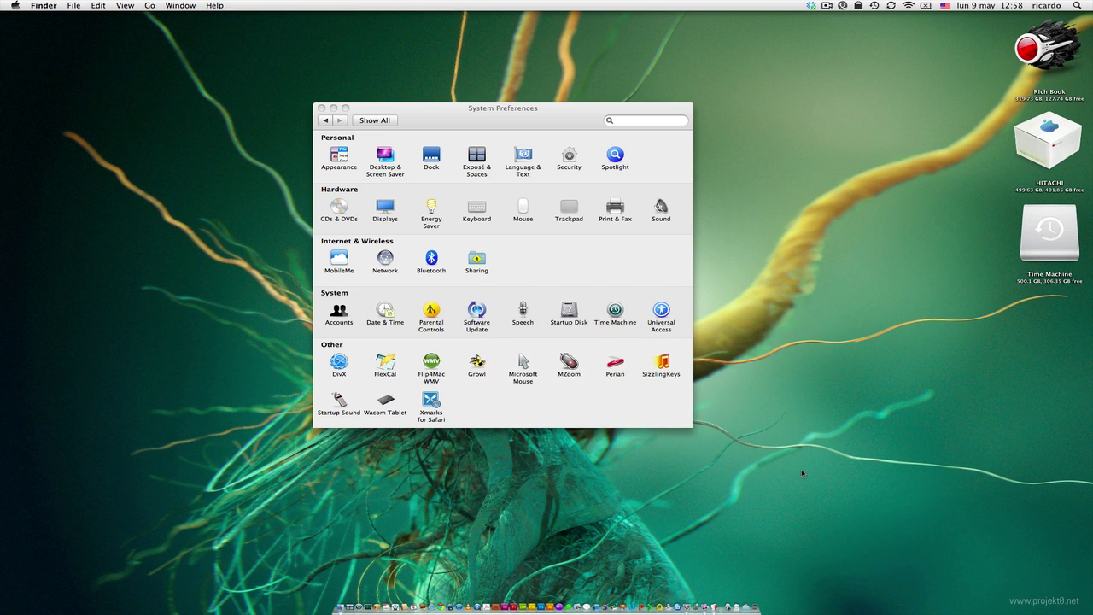
# - Show Downloads as icons, move ePub Best Practices for Pages.pages to the desktop, and close the window
pyautogui.moveTo(500, 142); pyautogui.dragTo(791, 208)
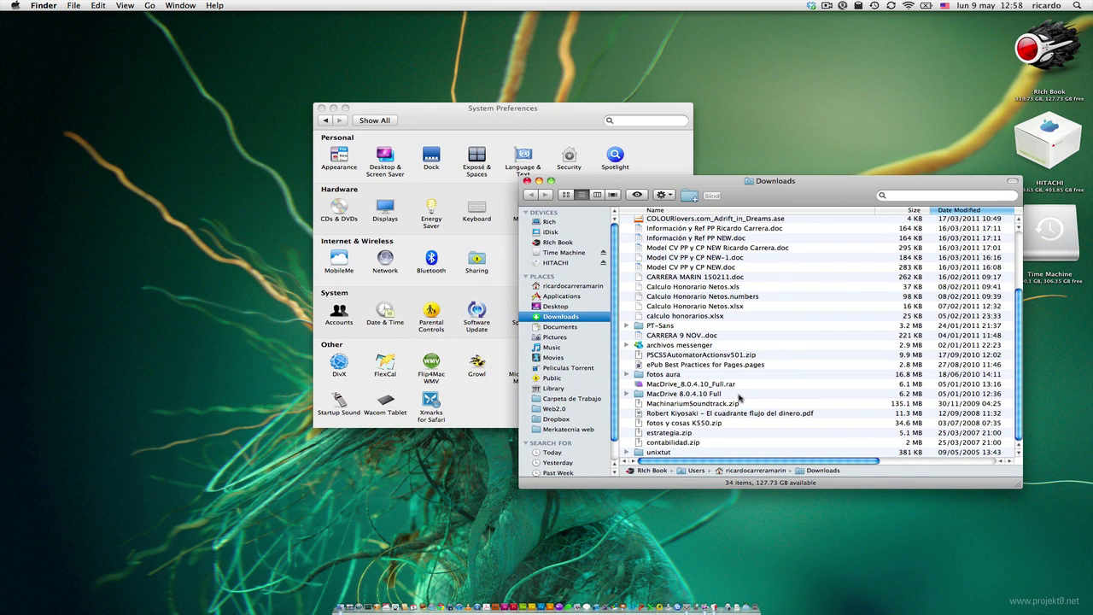
pyautogui.press('super+1')
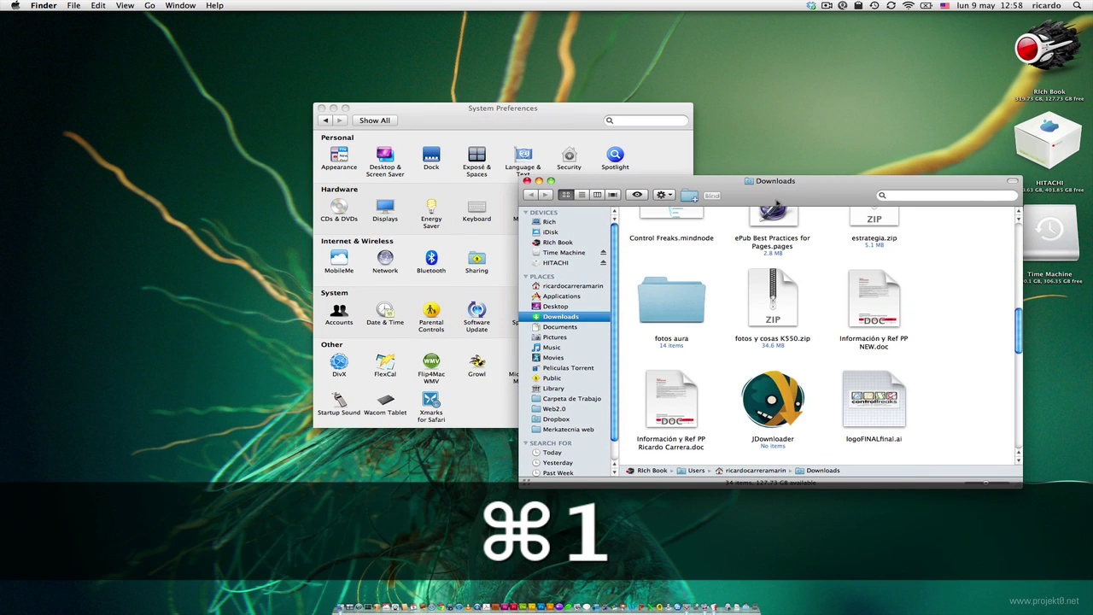
pyautogui.moveTo(774, 201); pyautogui.dragTo(963, 361)
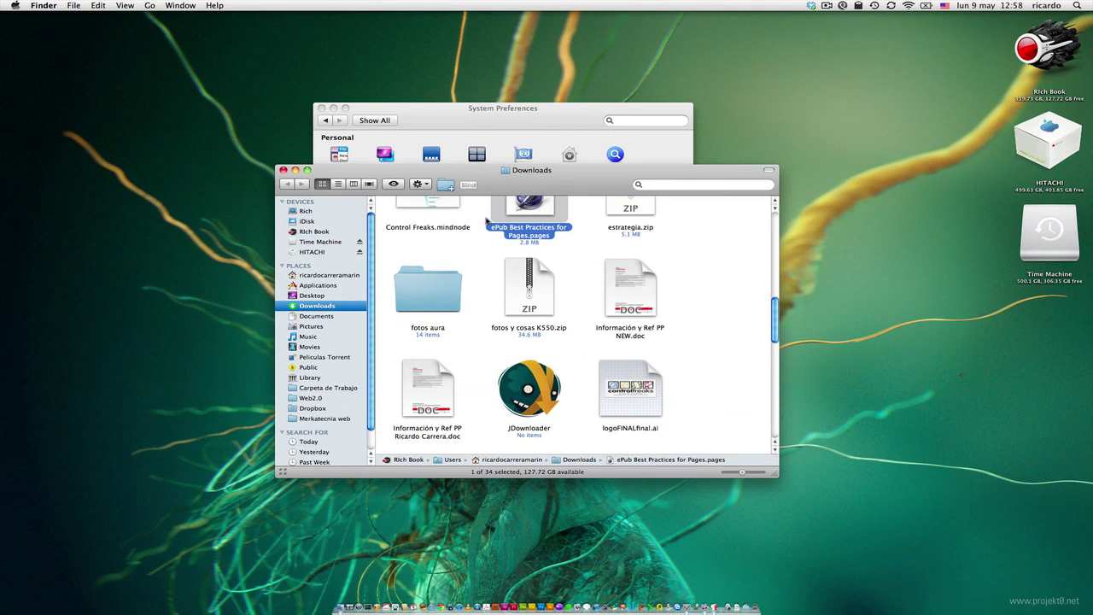
pyautogui.click(283, 171)
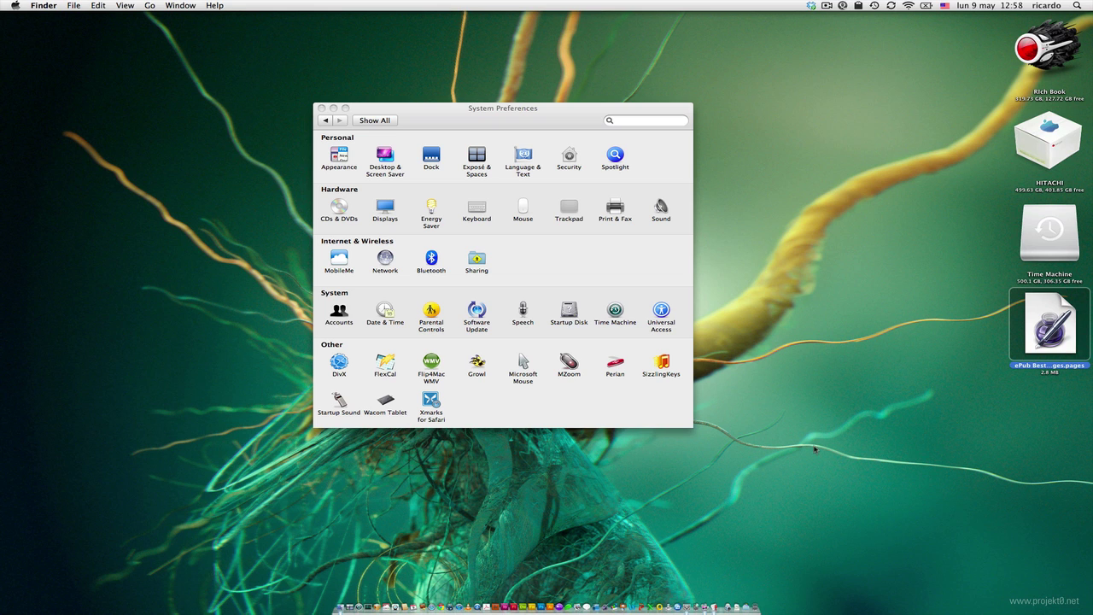
# - Tick Stationery pad in the Get Info window for ePub Best Practices for Pages.pages
pyautogui.moveTo(469, 119); pyautogui.dragTo(492, 135)
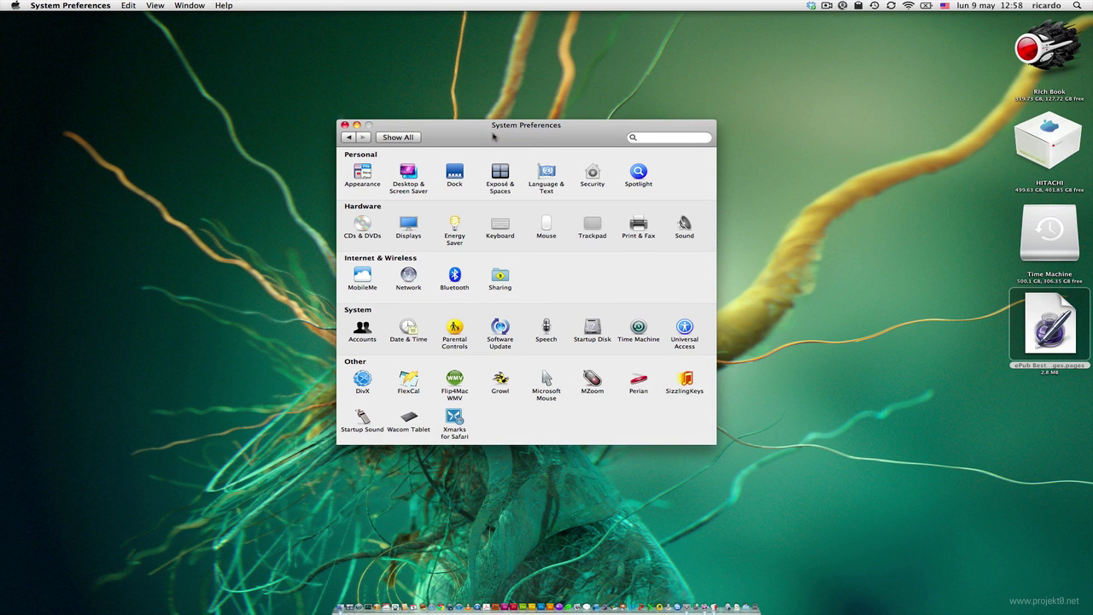
pyautogui.press('super+Tab')
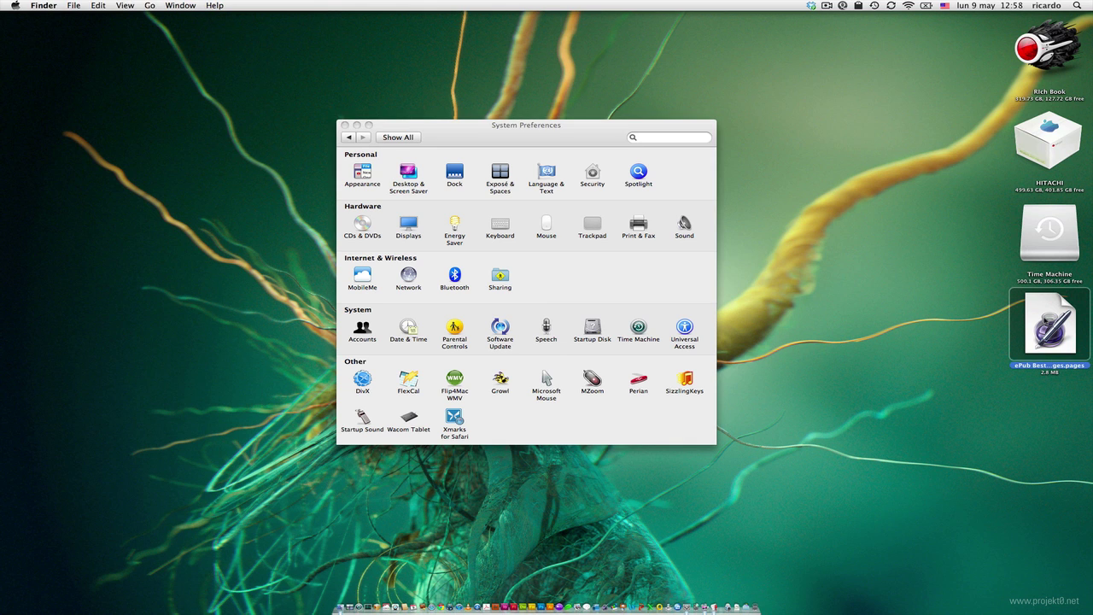
pyautogui.press('super+i')
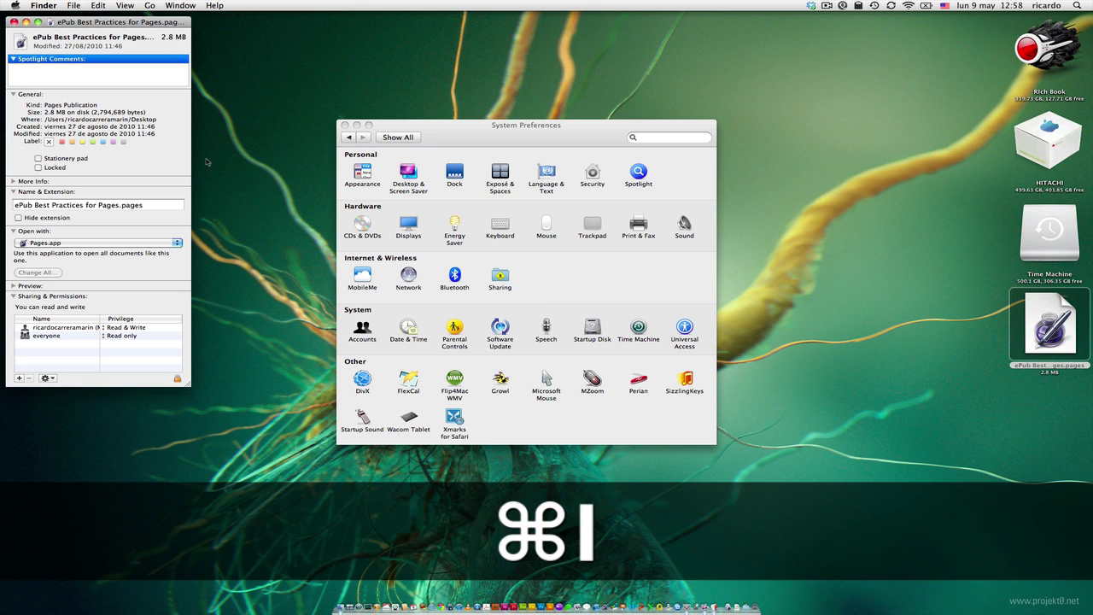
pyautogui.click(38, 158)
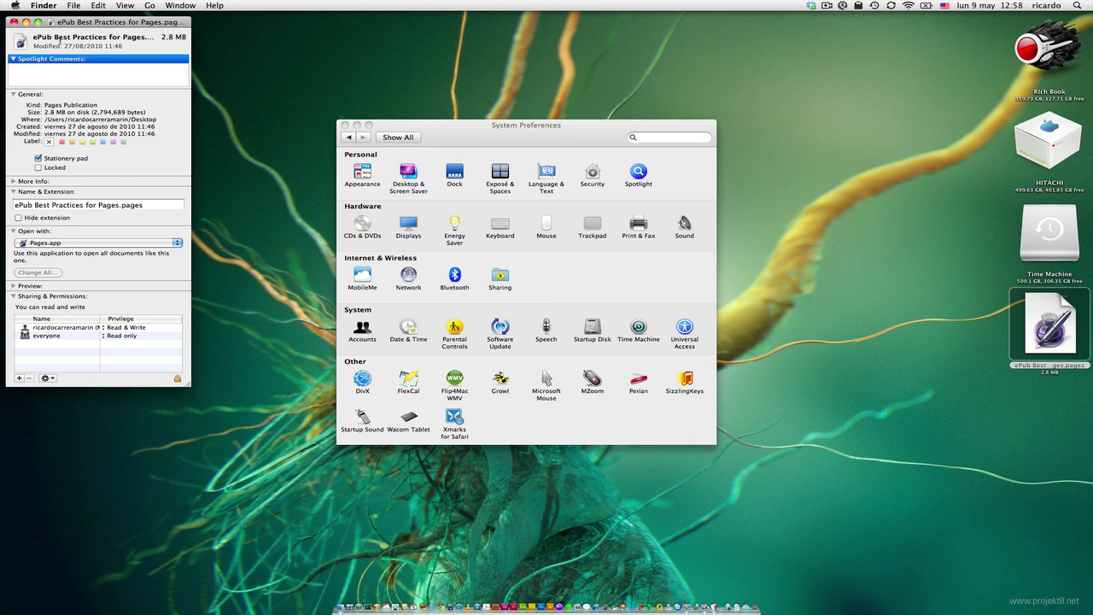
pyautogui.click(13, 21)
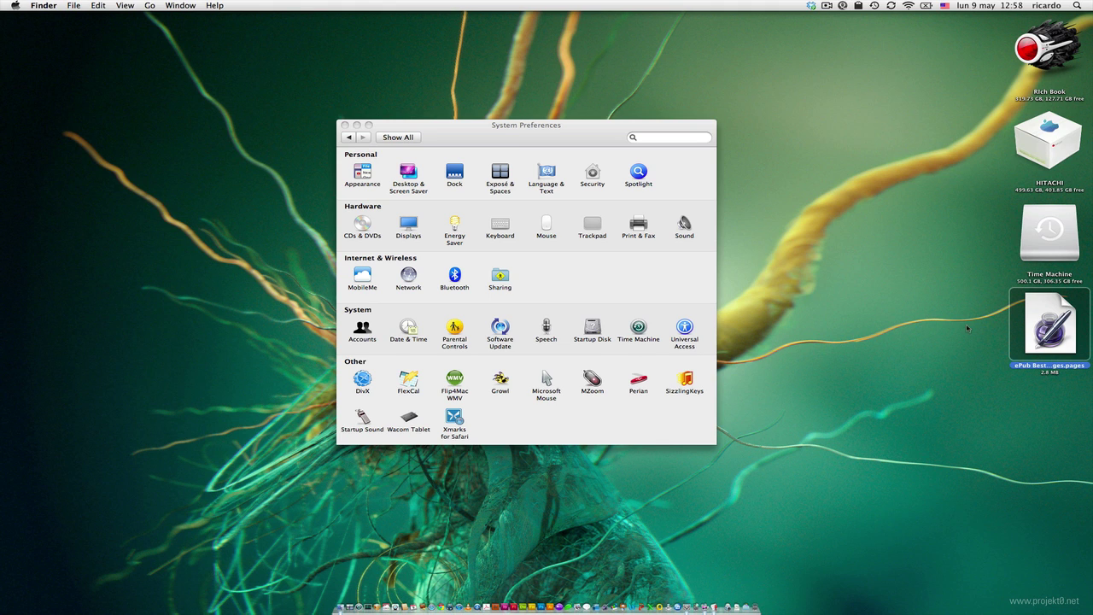
# - Duplicate the ePub file and open the copy in Pages
pyautogui.press('super+d')
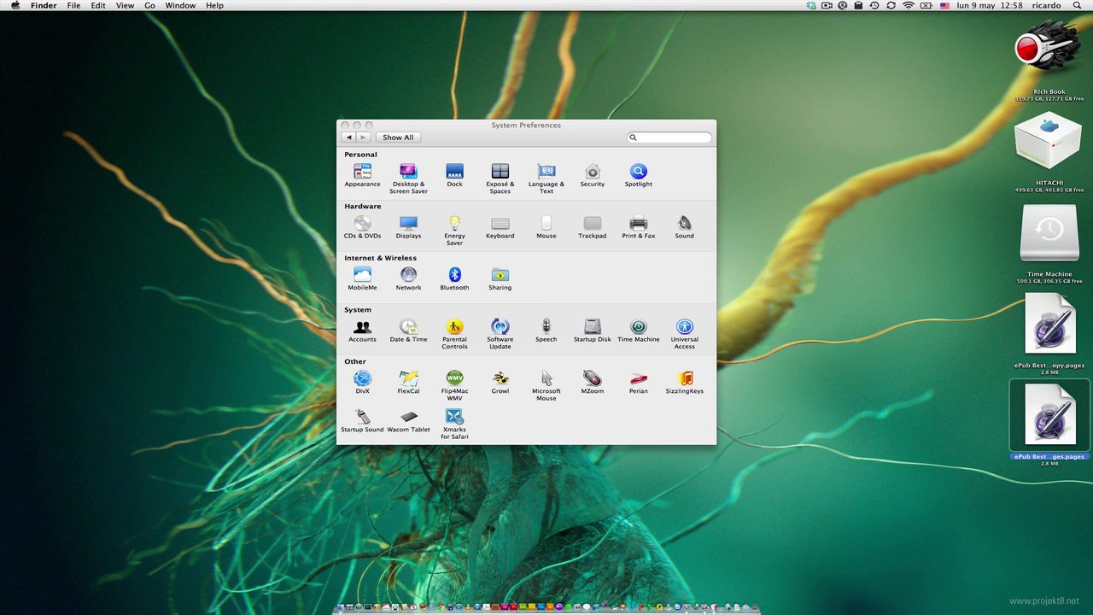
pyautogui.click(1049, 346)
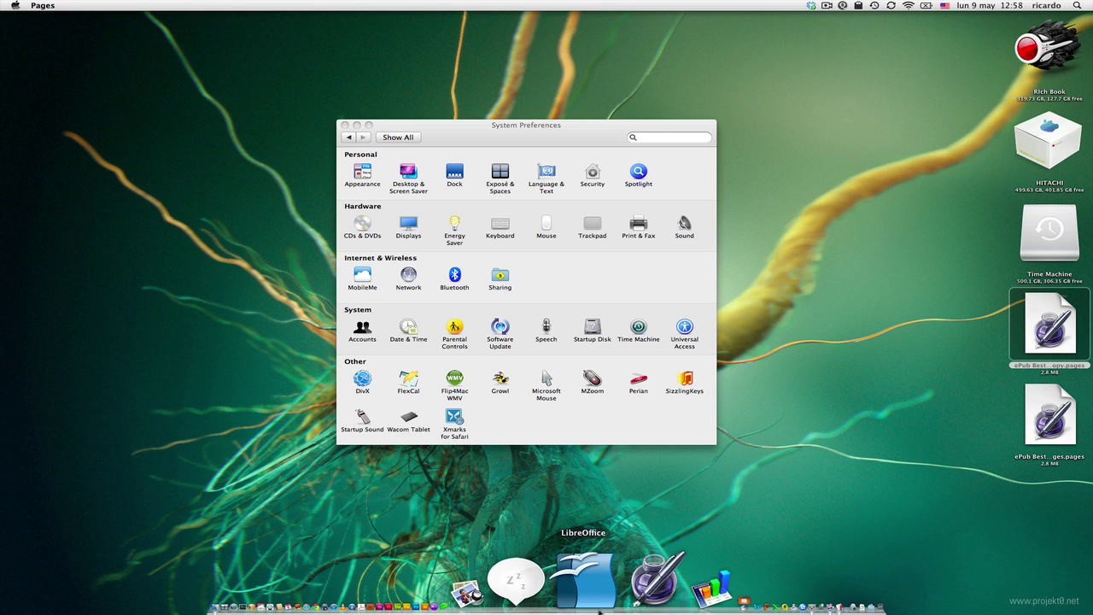
pyautogui.click(600, 589)
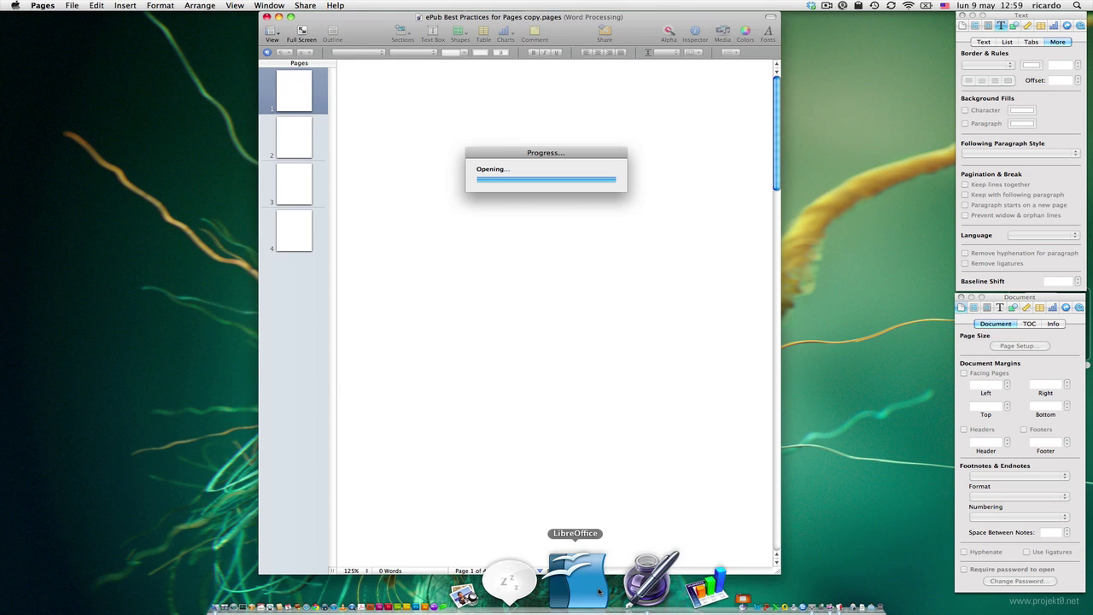
# - Quick Look the original ePub file and preview its pages 2 through 4
pyautogui.click(562, 239)
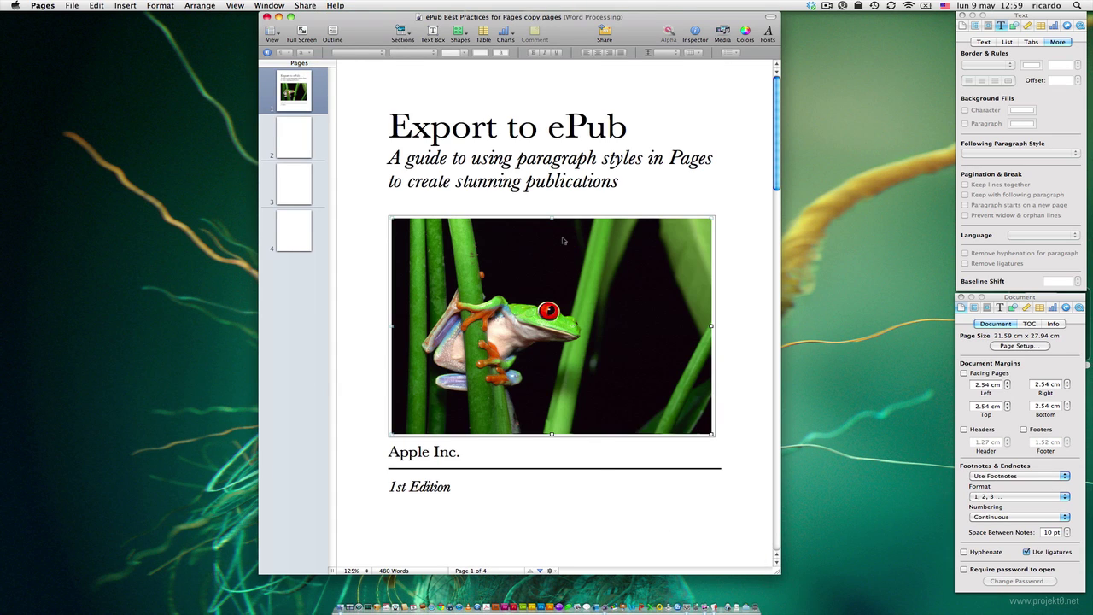
pyautogui.press('super+Tab')
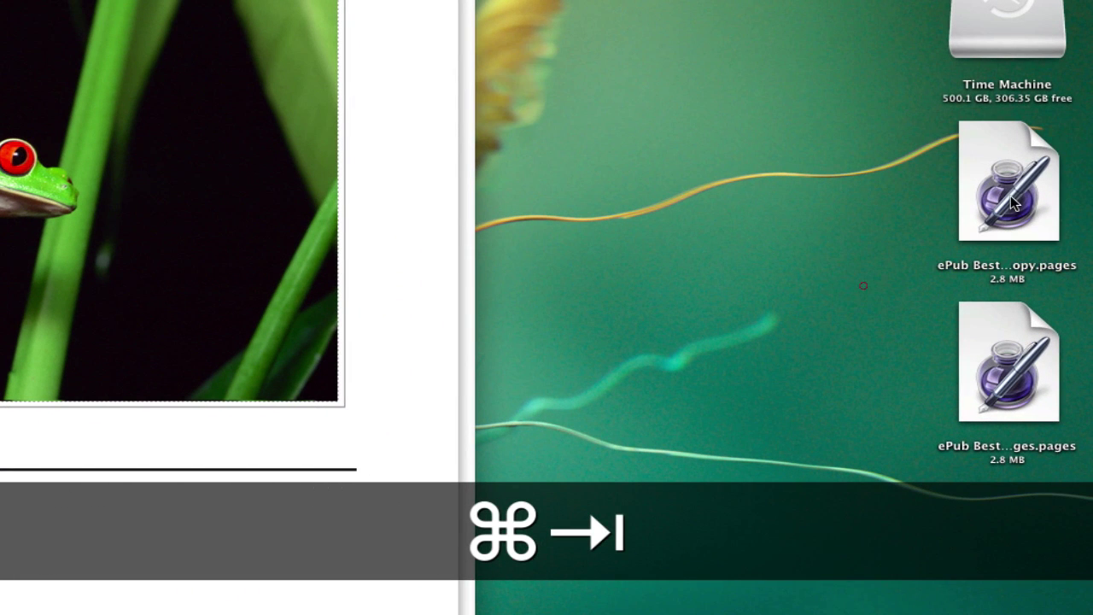
pyautogui.click(1014, 203)
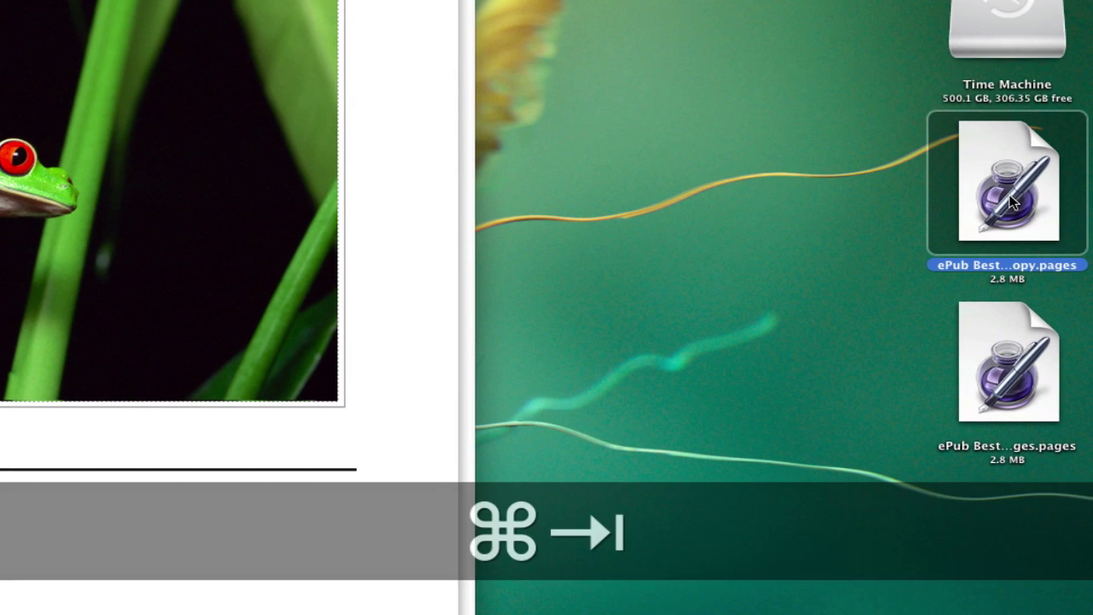
pyautogui.press('Return')
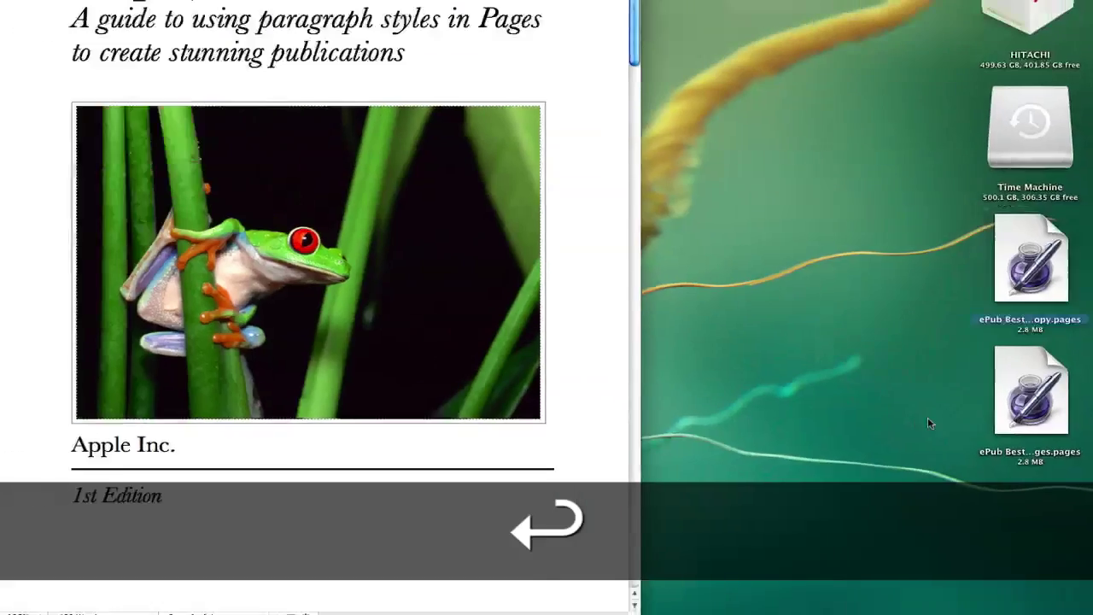
pyautogui.click(1008, 363)
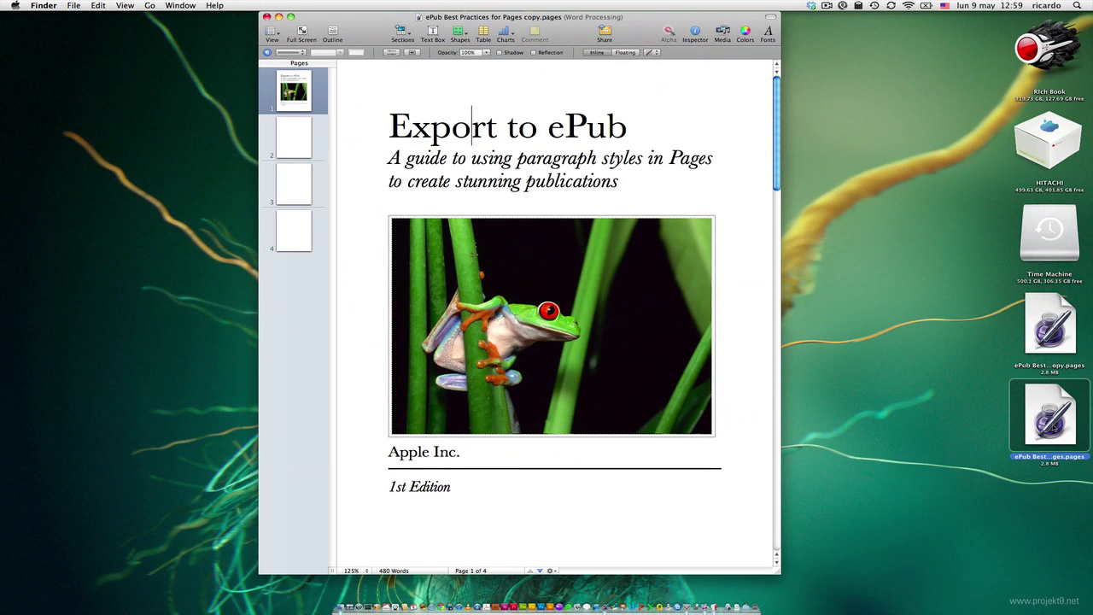
pyautogui.press('space')
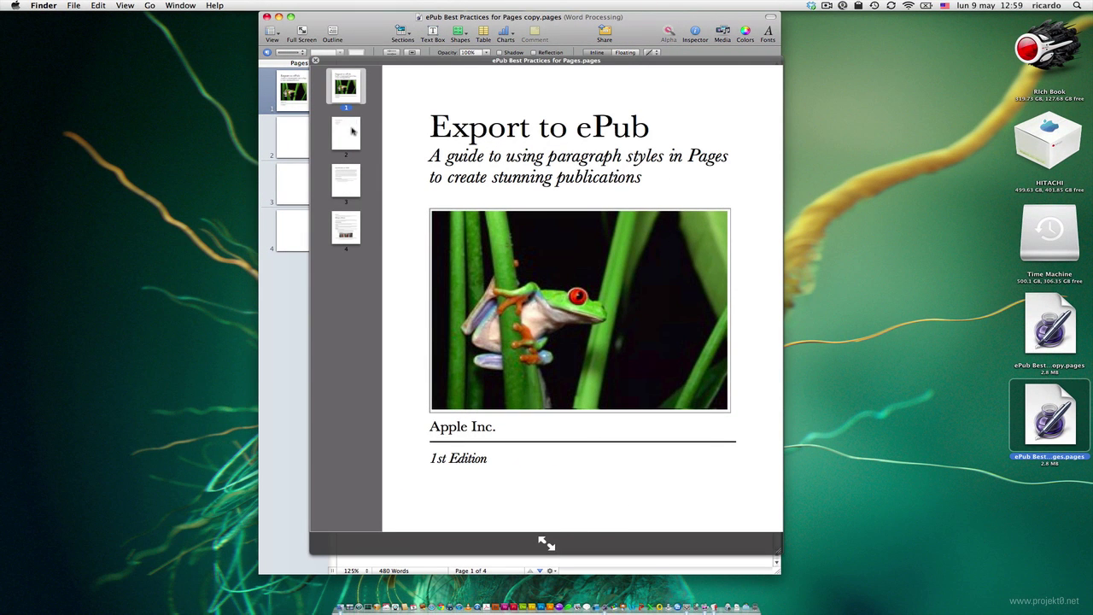
pyautogui.click(348, 132)
pyautogui.click(343, 175)
pyautogui.click(340, 224)
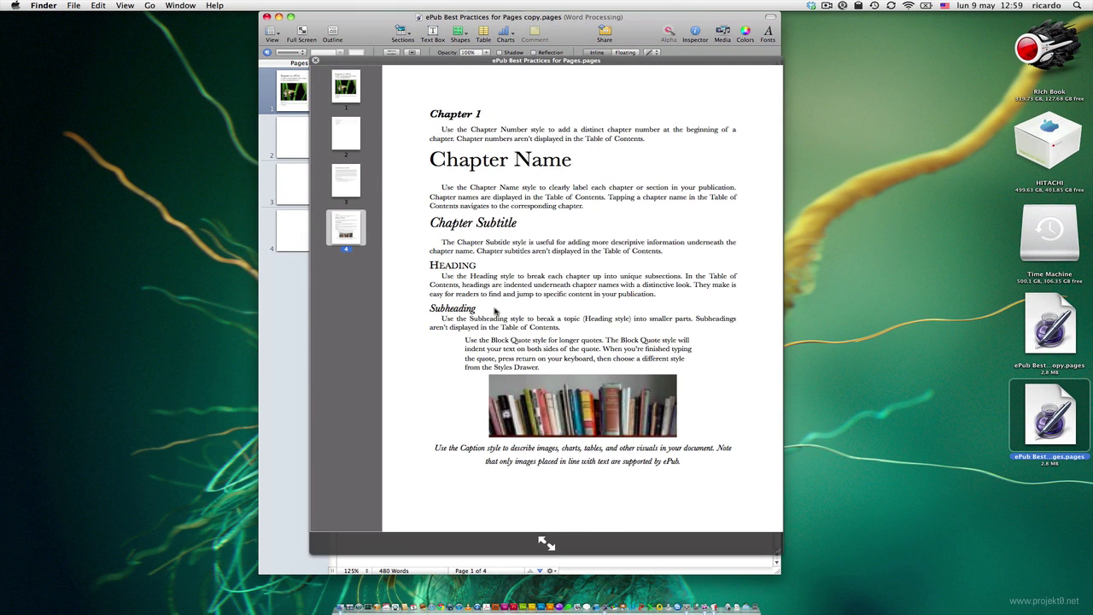
pyautogui.press('space')
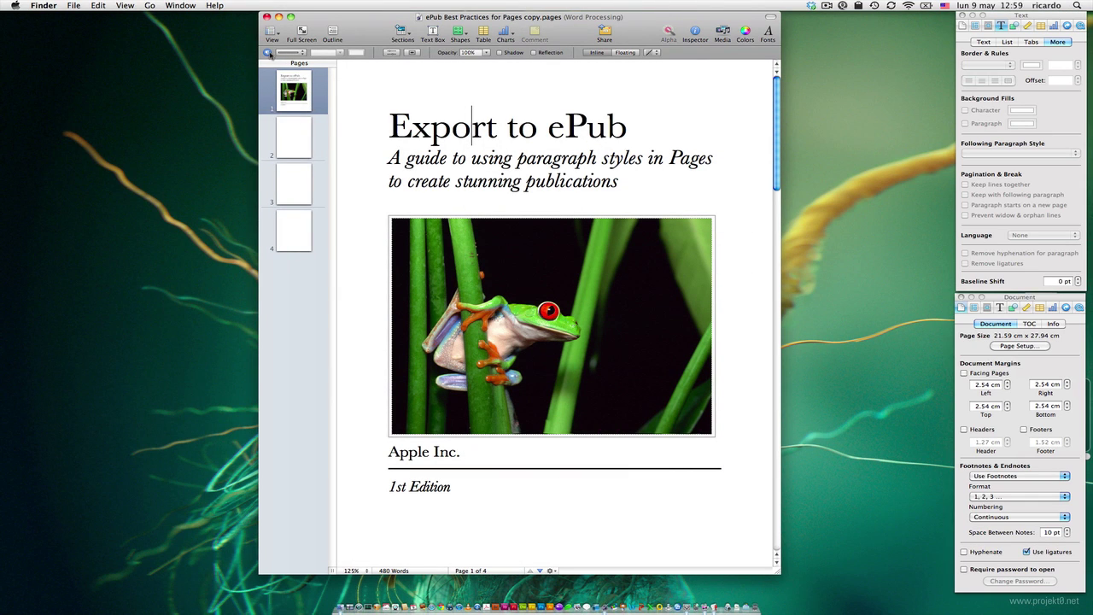
# - Browse pages 2–4 of the Pages document, view the Styles Drawer, and quit Pages
pyautogui.press('super+Tab')
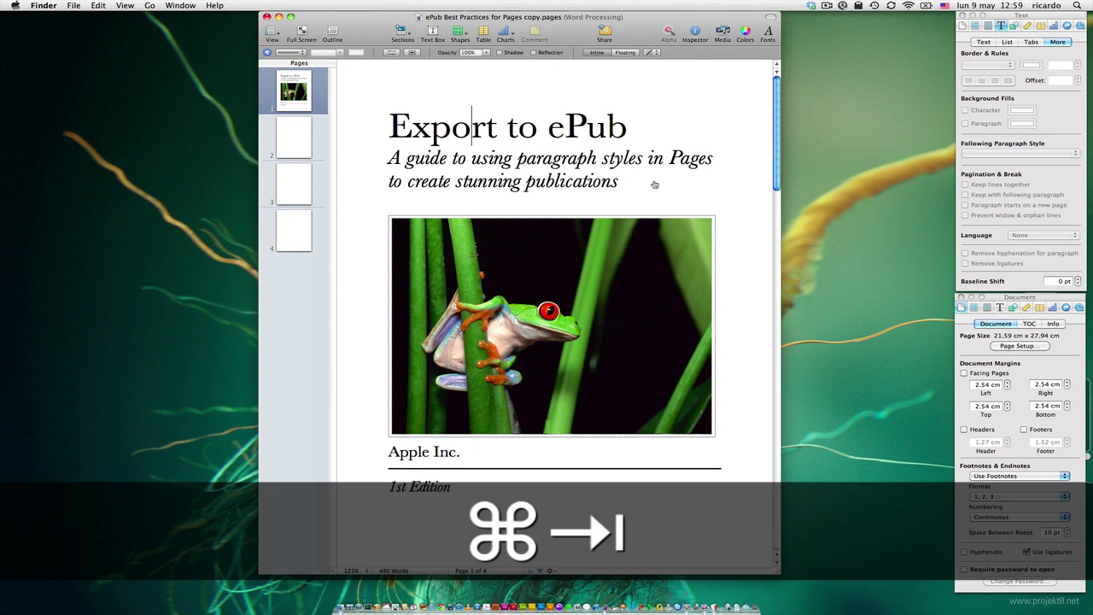
pyautogui.press('super+shift+Tab')
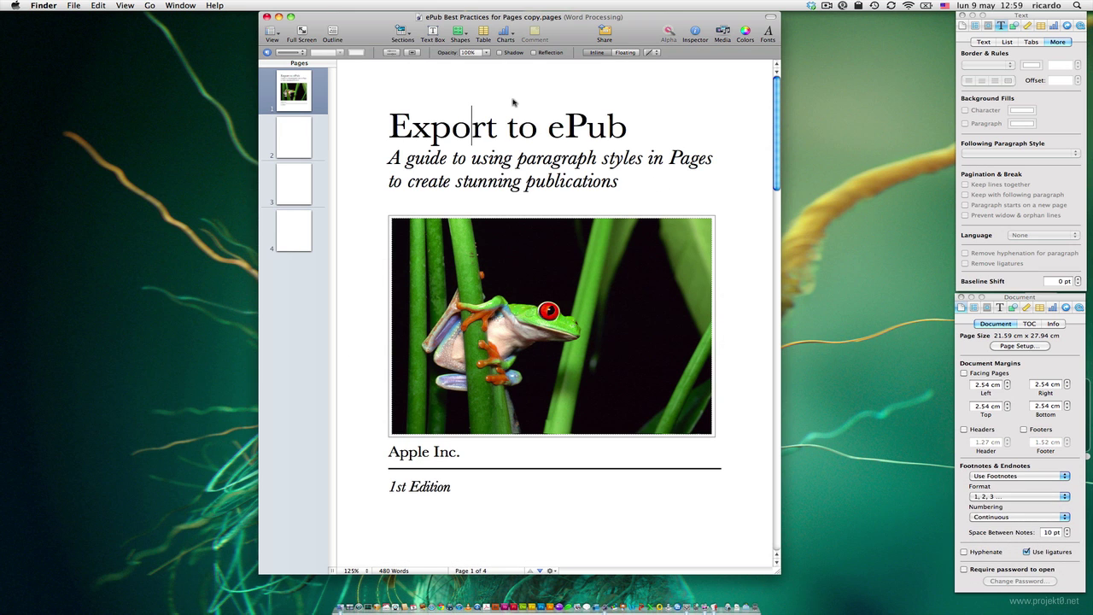
pyautogui.click(473, 128)
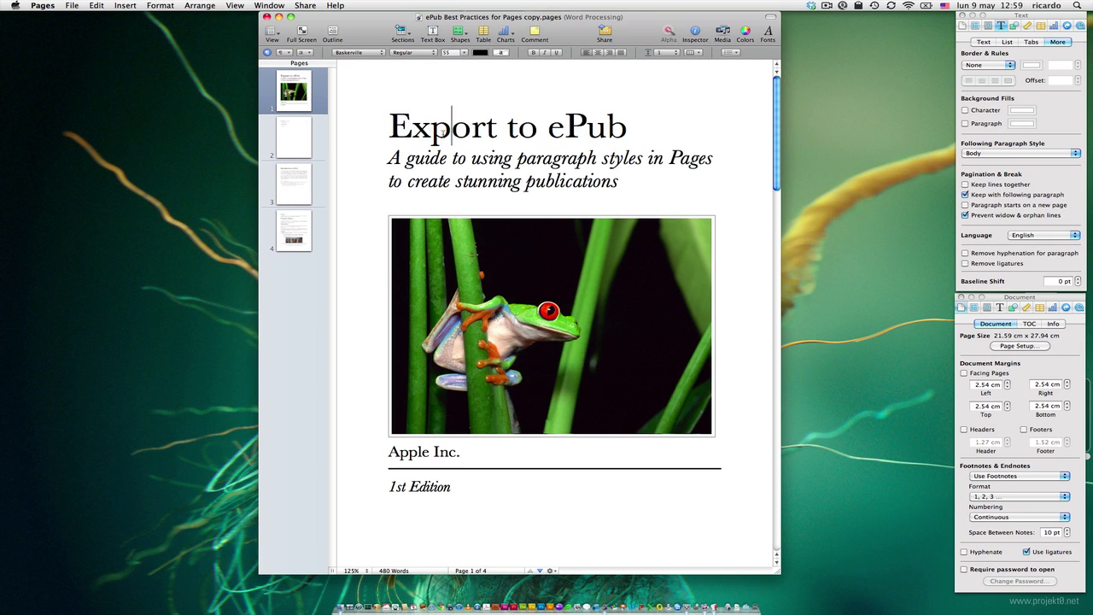
pyautogui.tripleClick(452, 127)
pyautogui.click(297, 138)
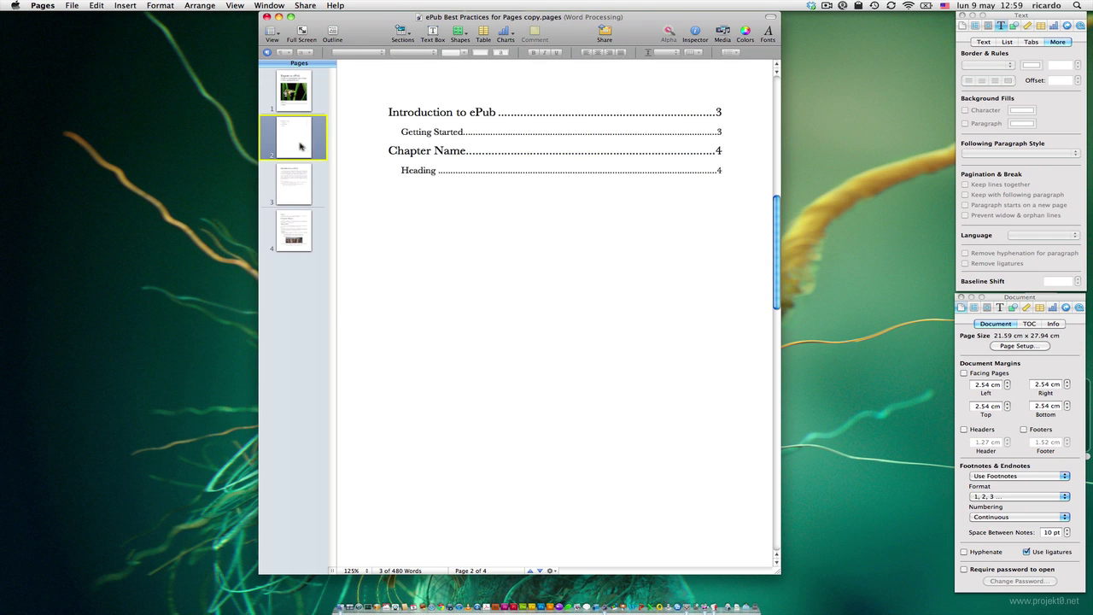
pyautogui.click(292, 189)
pyautogui.click(296, 238)
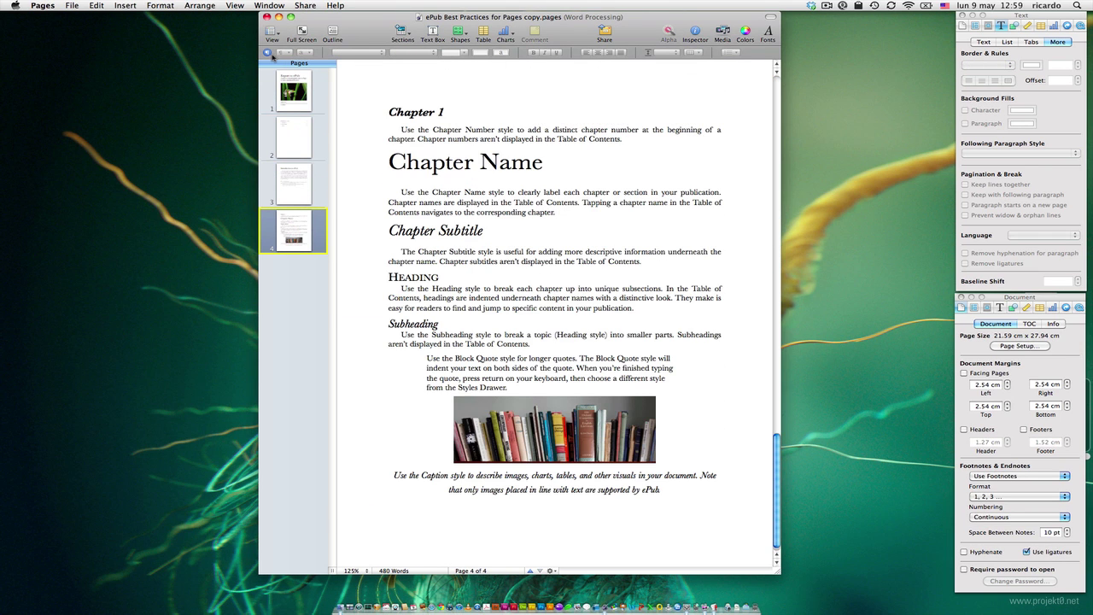
pyautogui.click(267, 53)
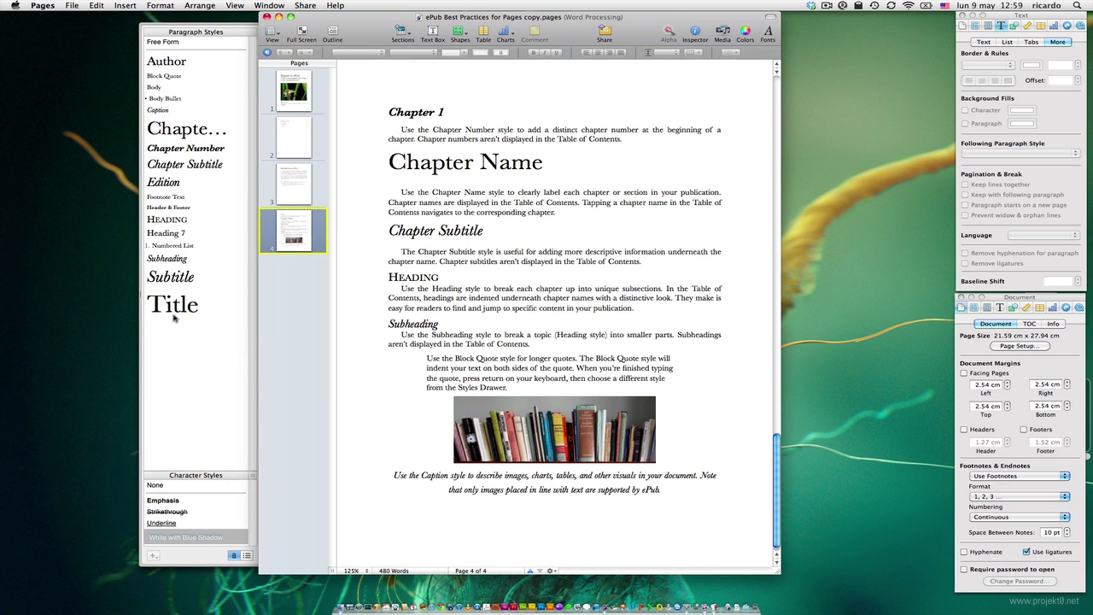
pyautogui.press('super+q')
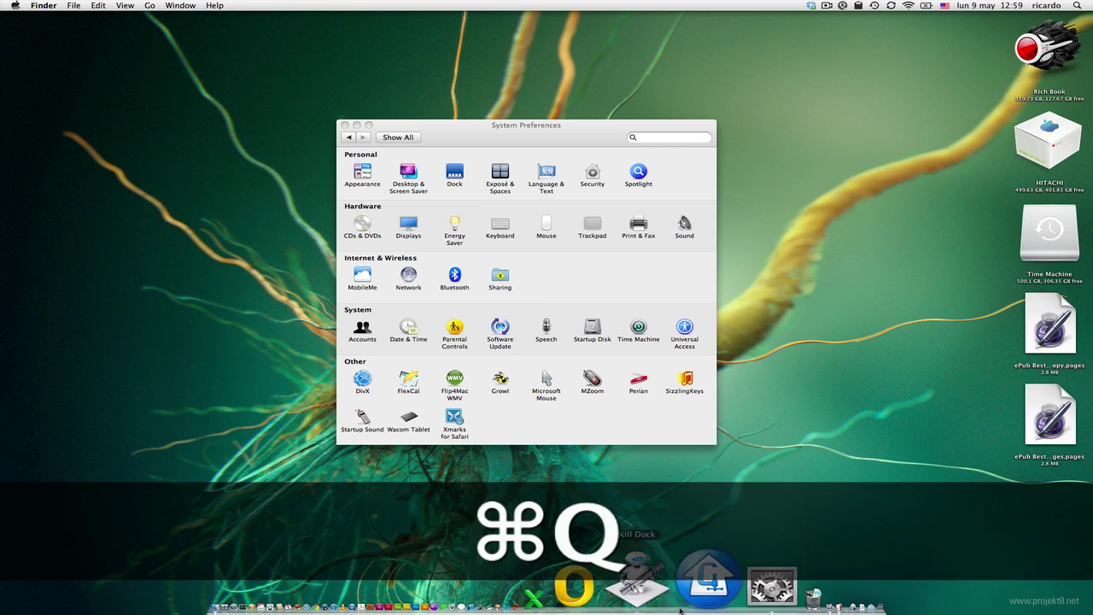
# - Mark the Spotlight line in the Notational Velocity checklist, then search Spotlight for 'epub'
pyautogui.click(820, 589)
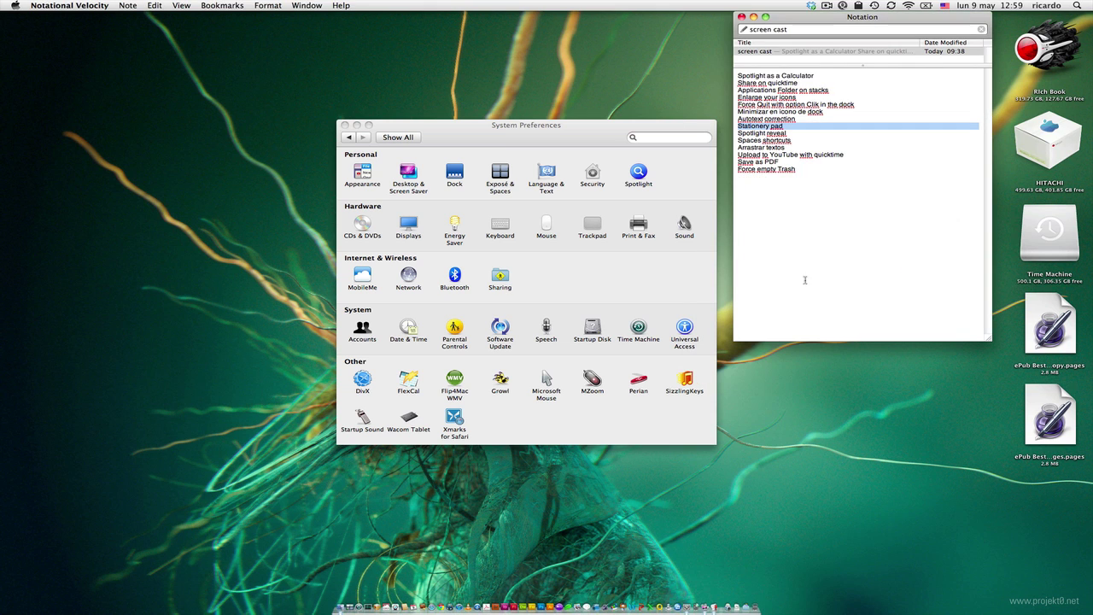
pyautogui.tripleClick(771, 134)
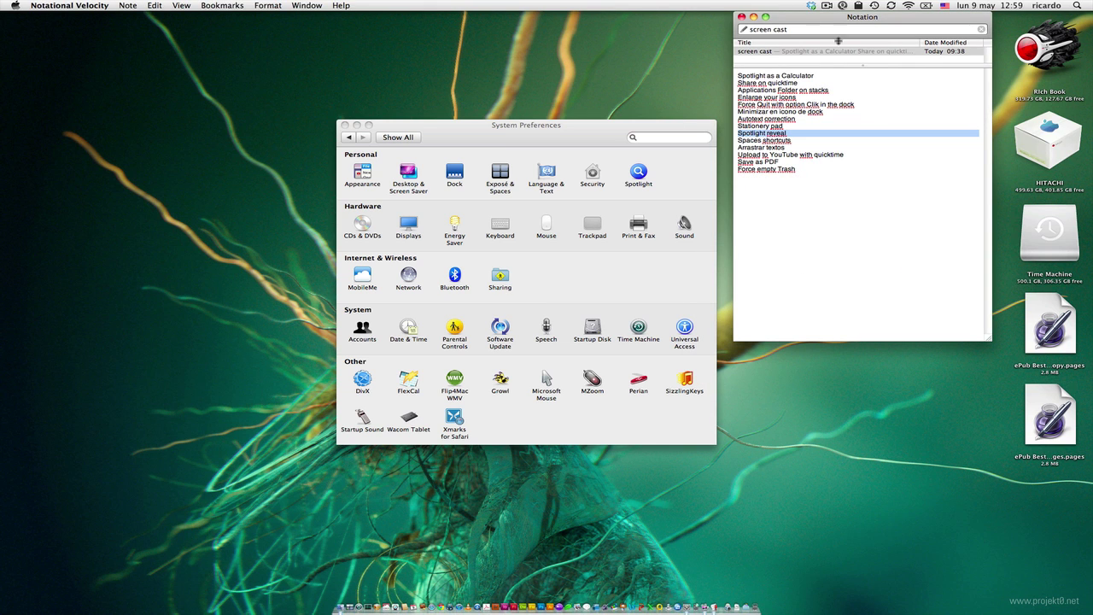
pyautogui.click(753, 17)
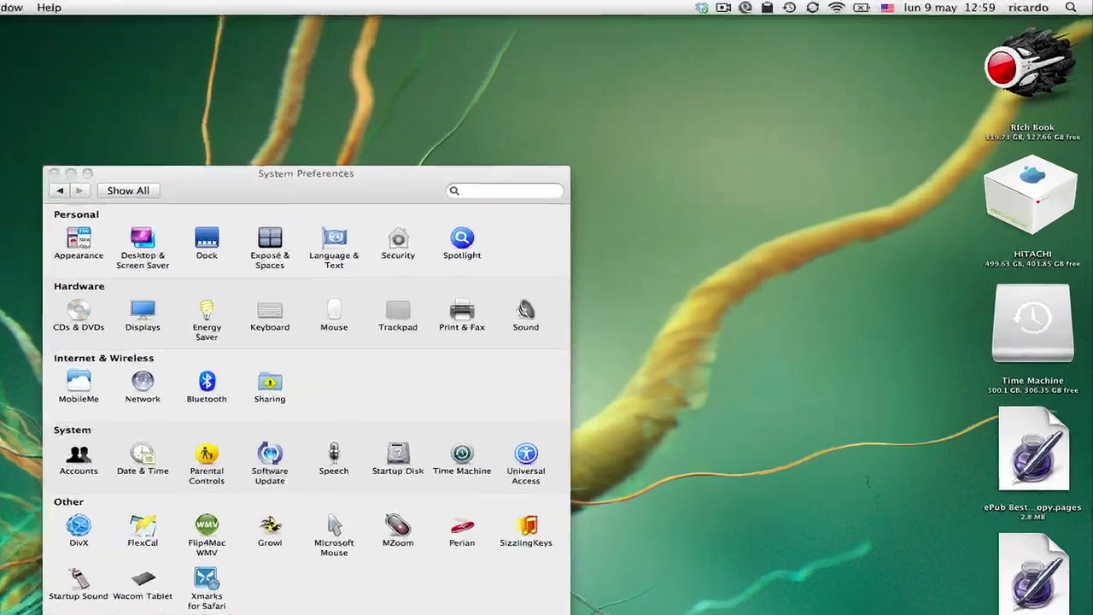
pyautogui.click(1067, 7)
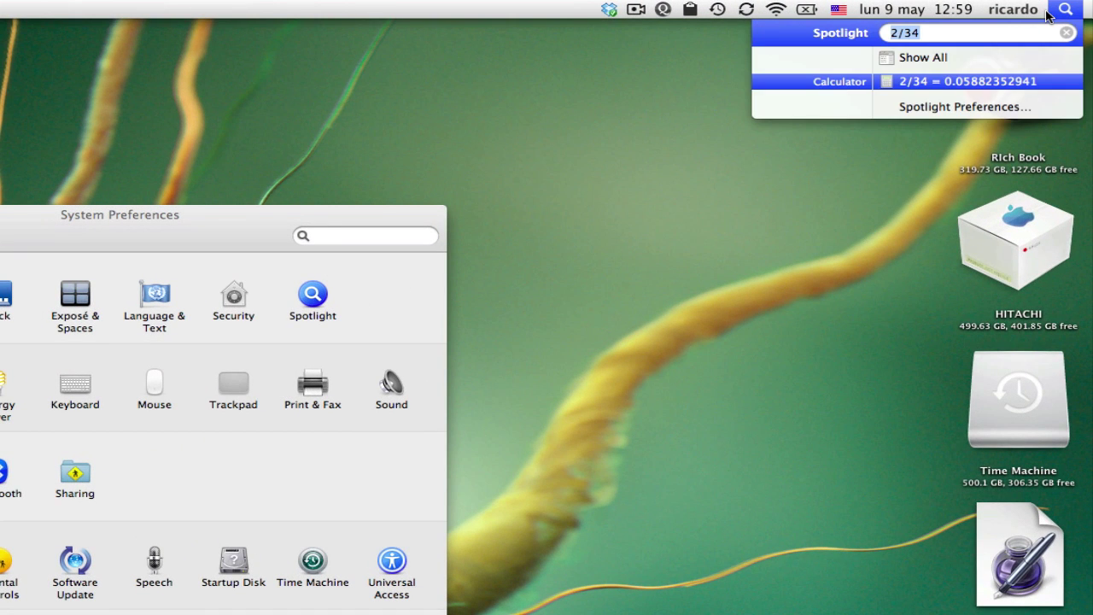
pyautogui.write('epub')
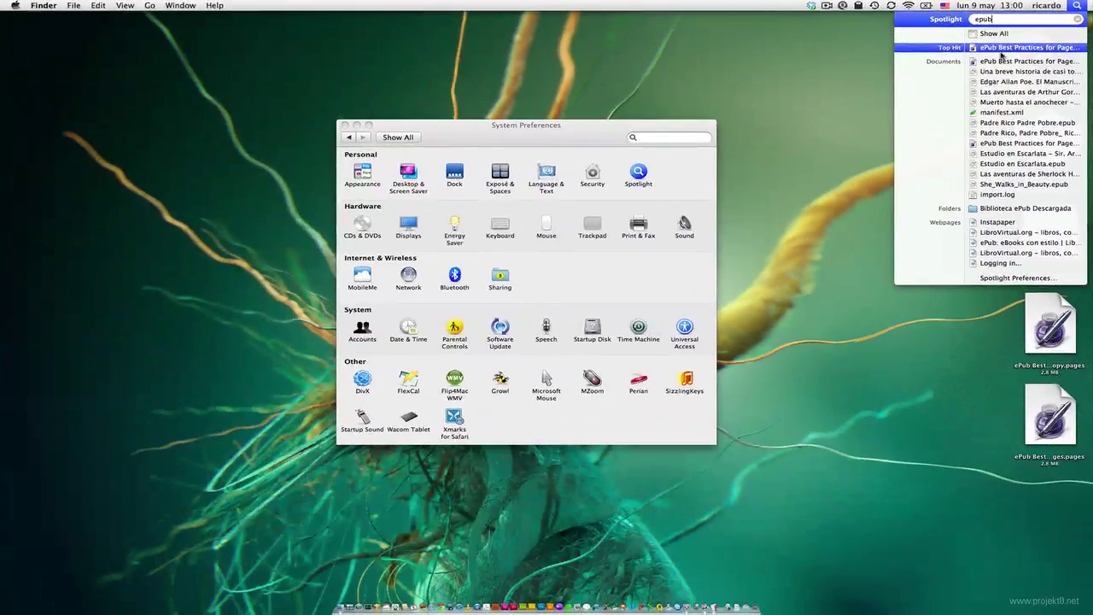
# - Reveal the ePub Best Practices for Pages copy in Finder, trash it, and close the folder
pyautogui.press('super')
pyautogui.keyDown('super'); pyautogui.click(1000, 47); pyautogui.keyUp('super')
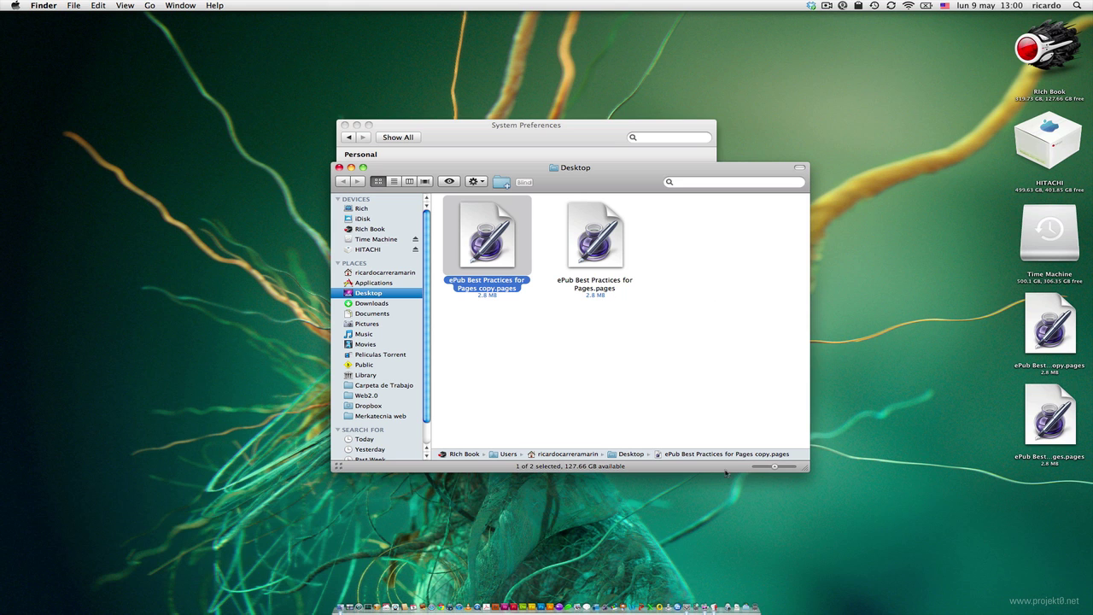
pyautogui.press('super+2')
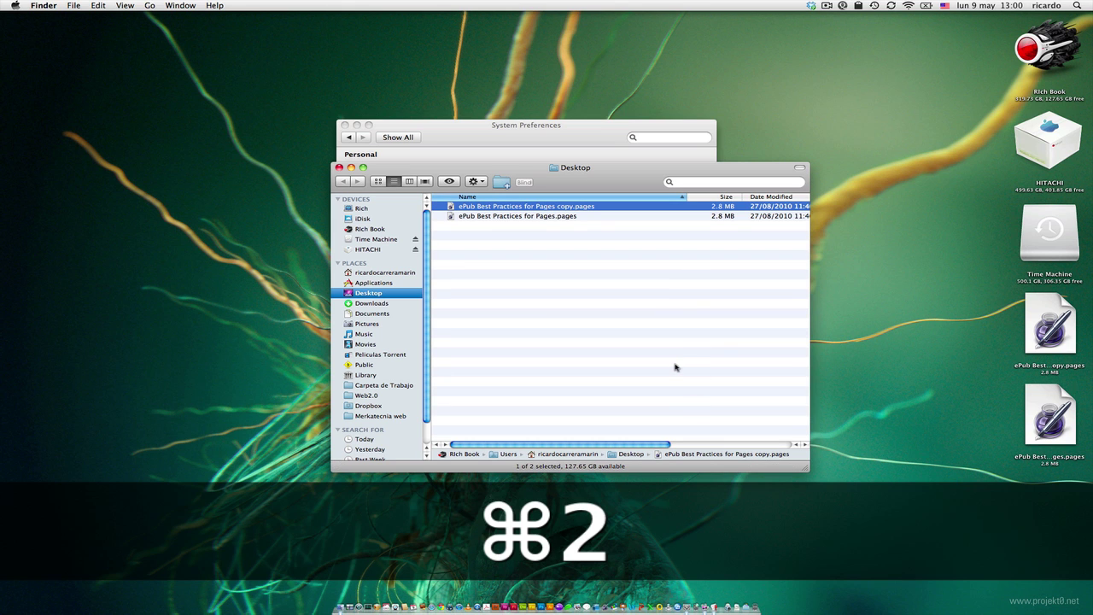
pyautogui.press('super+BackSpace')
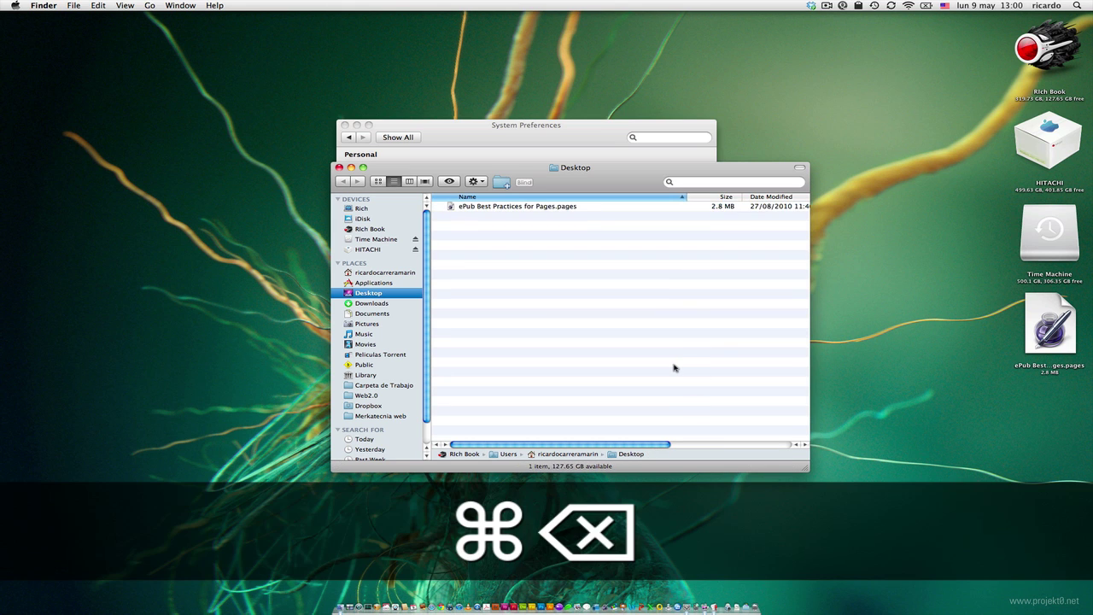
pyautogui.press('super+w')
# - Reveal She_Walks_in_Beauty.epub from Spotlight, then close its Digital Editions folder window
pyautogui.click(654, 281)
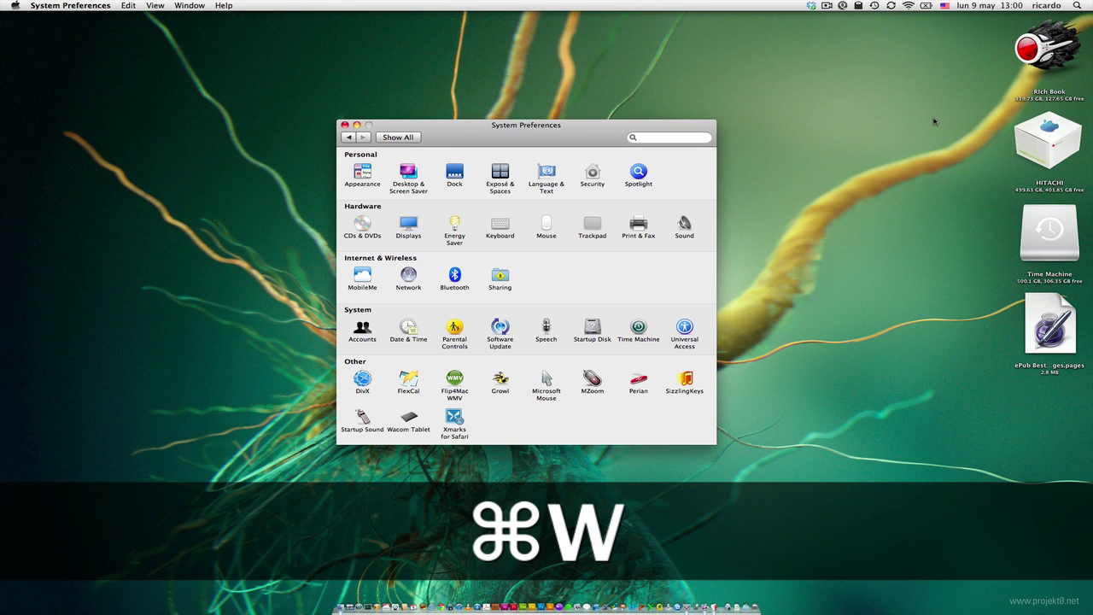
pyautogui.press('super+space')
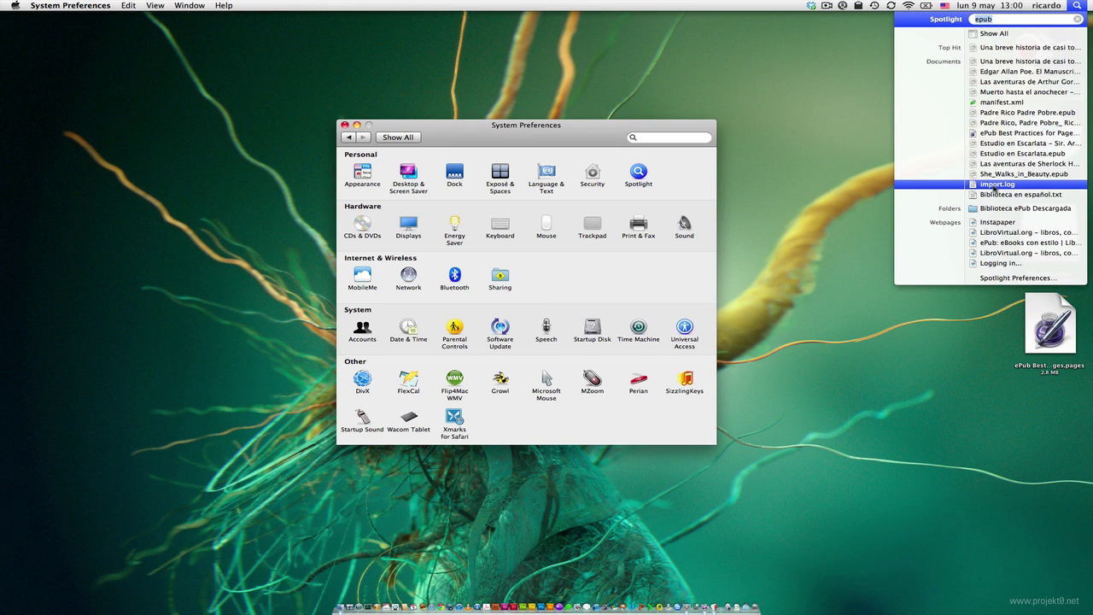
pyautogui.keyDown('super'); pyautogui.click(1003, 175); pyautogui.keyUp('super')
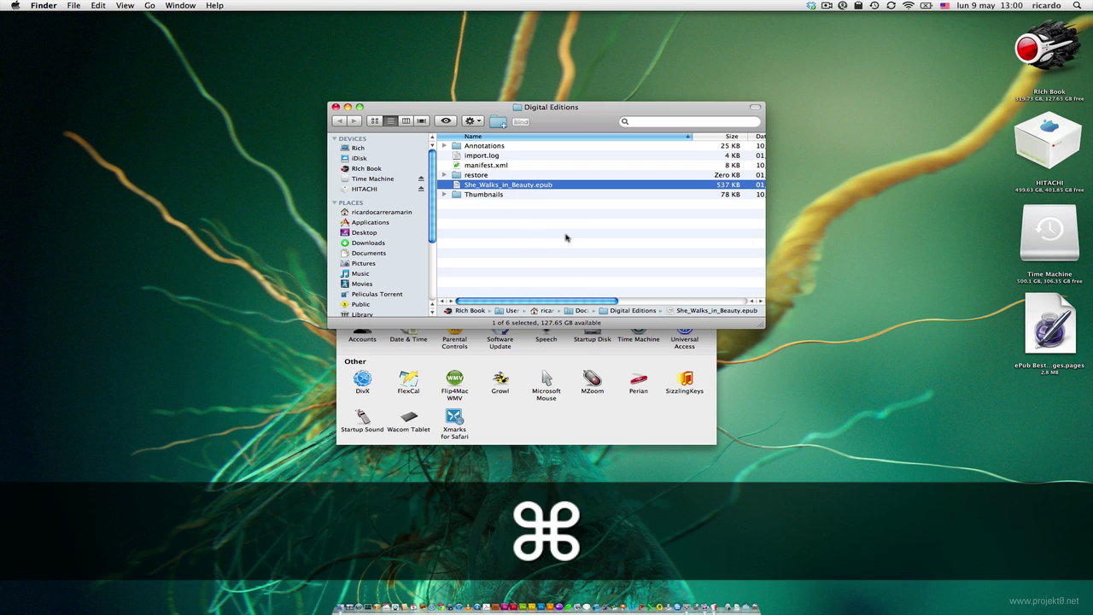
pyautogui.press('super+w')
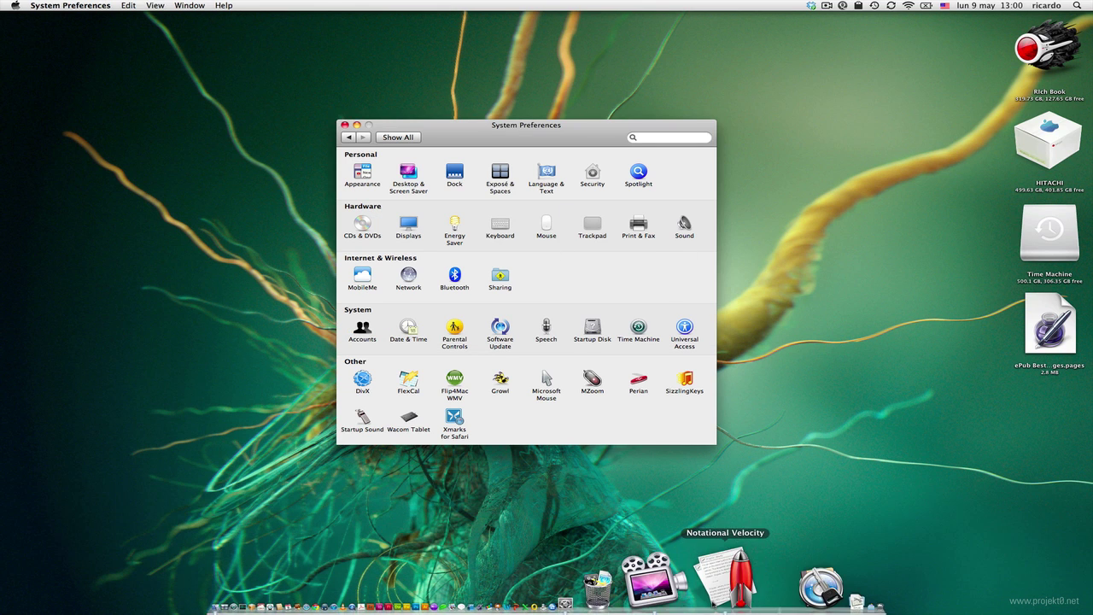
# - Mark the Spaces shortcuts line in the Notational Velocity checklist and minimize it
pyautogui.click(775, 602)
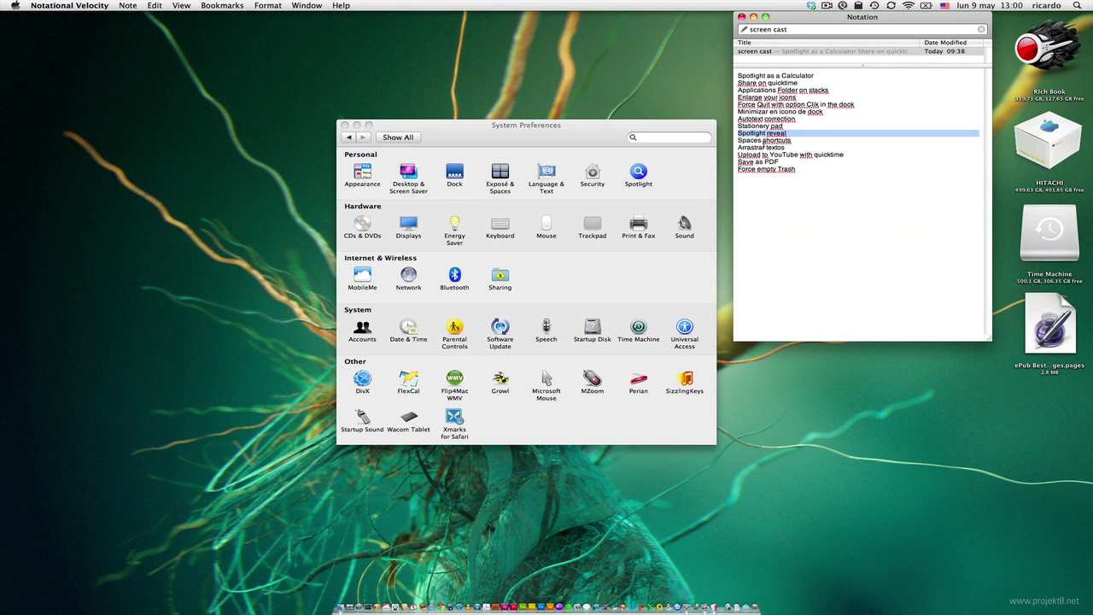
pyautogui.tripleClick(772, 141)
pyautogui.click(752, 16)
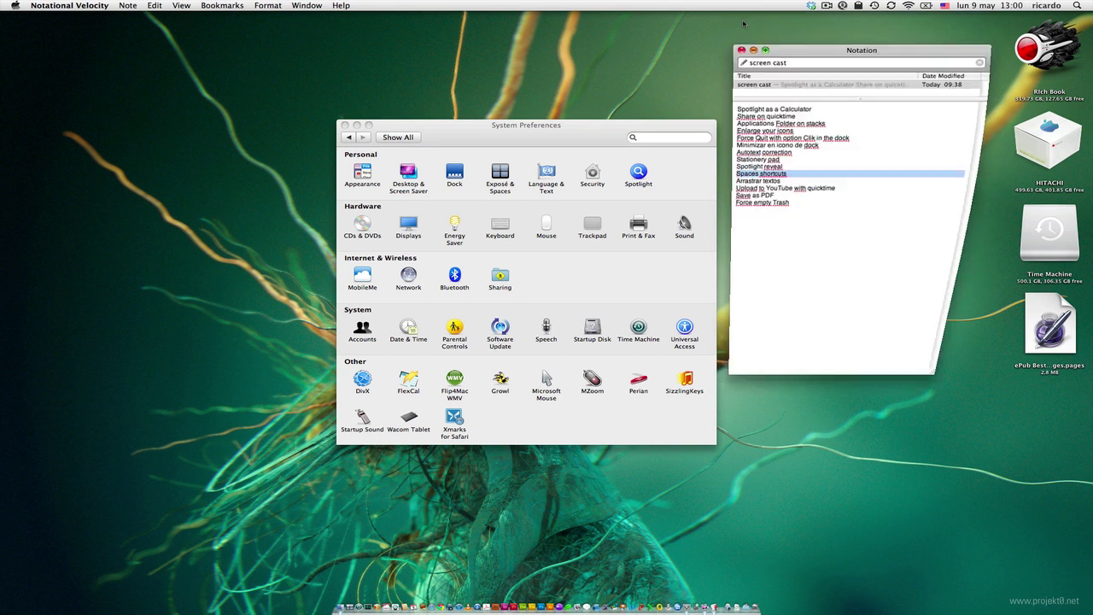
# - Check the Address Book and Adium Space assignments in Exposé & Spaces, then launch Address Book
pyautogui.click(517, 135)
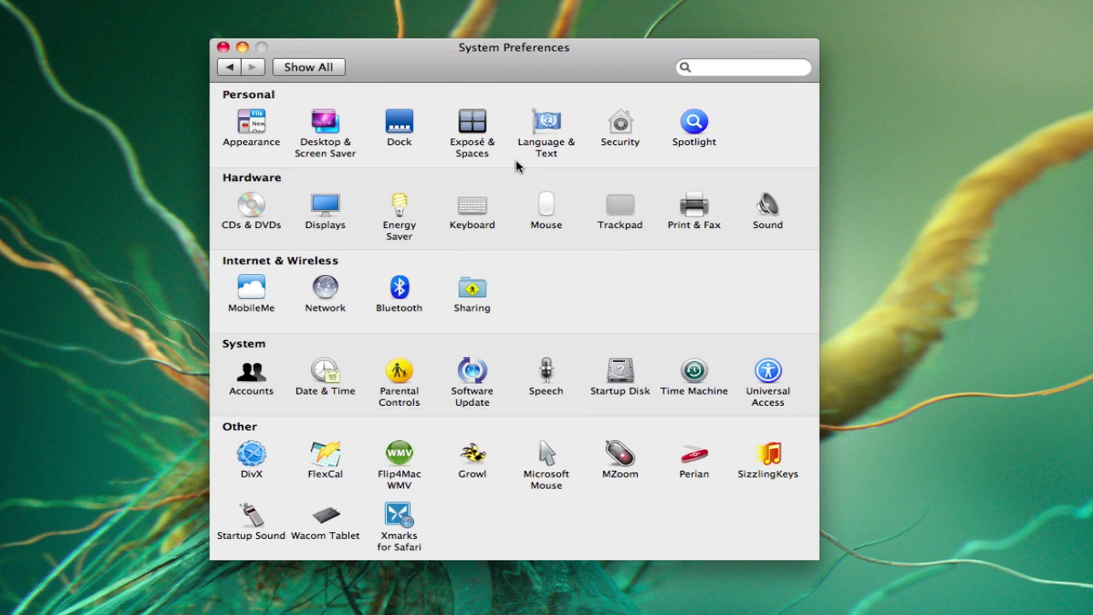
pyautogui.click(470, 126)
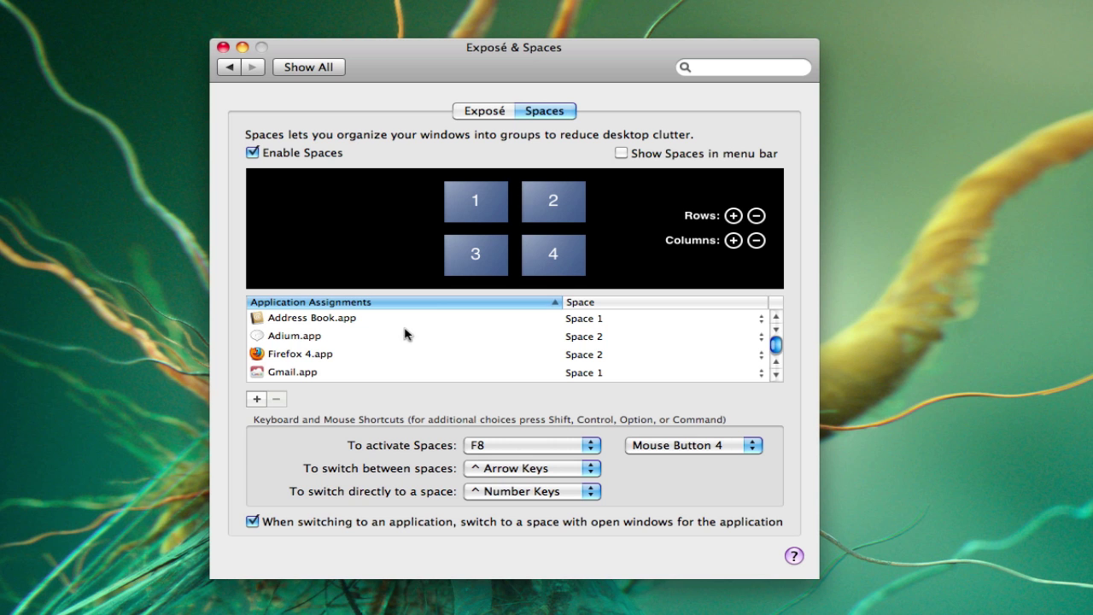
pyautogui.click(346, 318)
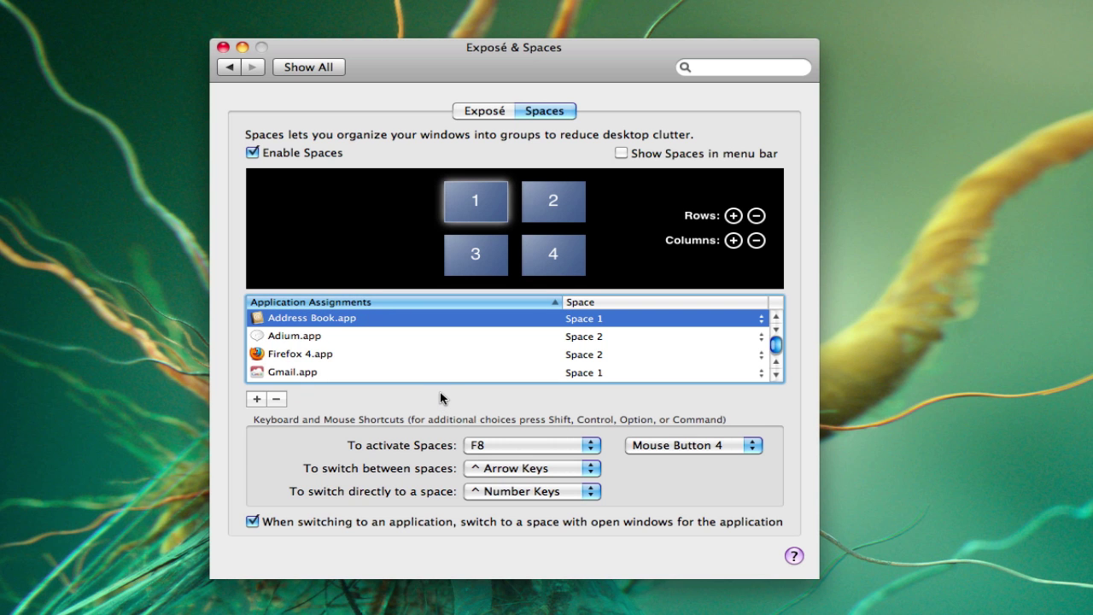
pyautogui.click(311, 334)
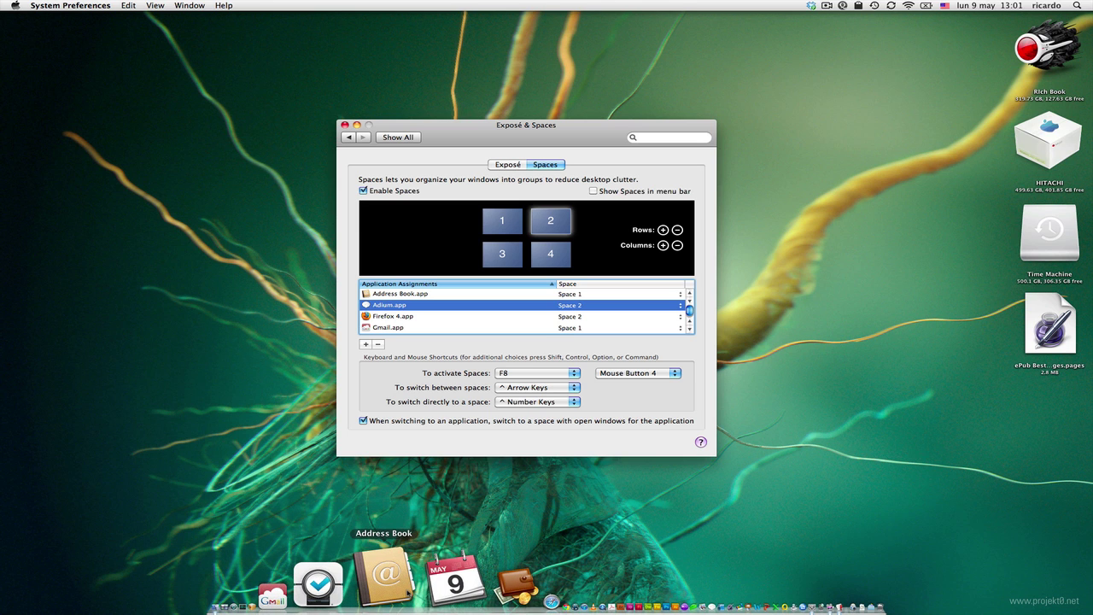
pyautogui.click(385, 577)
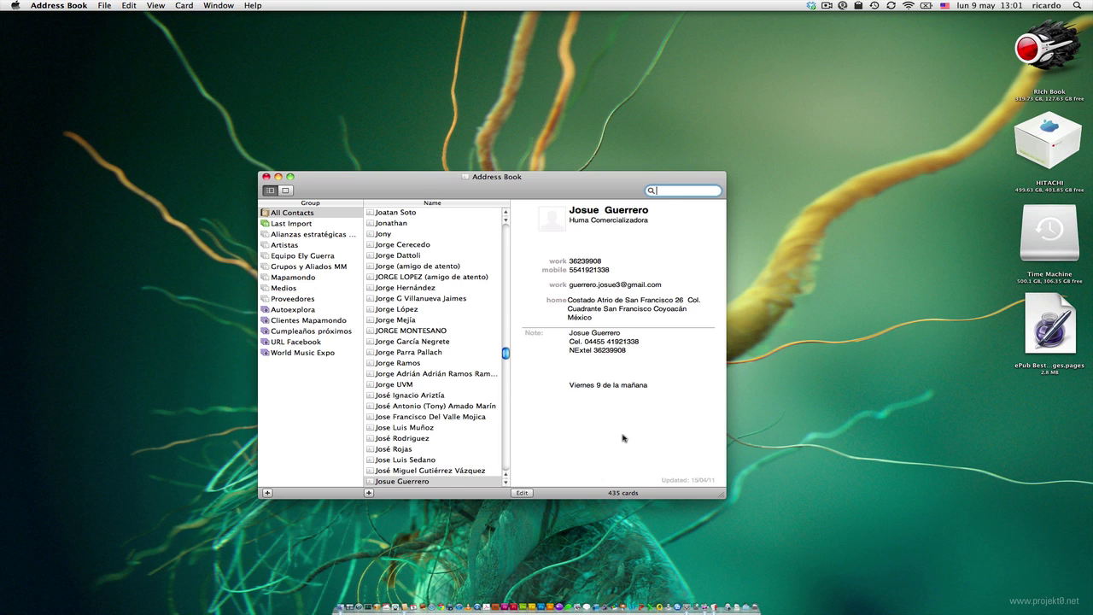
# - Use the F8 Spaces overview to drag the Address Book window into Space 2
pyautogui.press('F8')
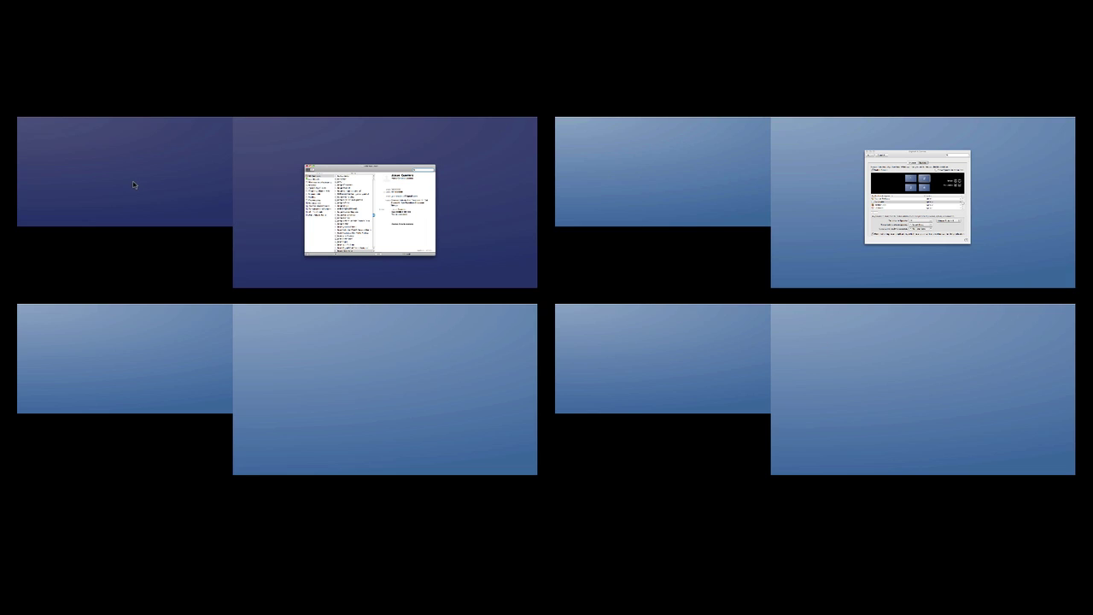
pyautogui.click(378, 216)
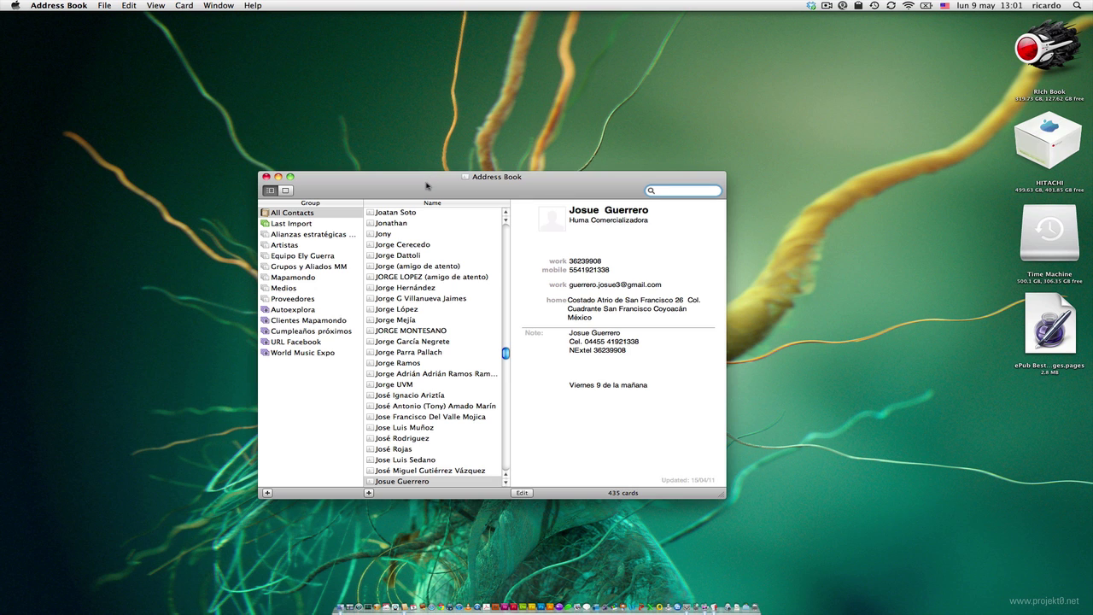
pyautogui.press('F8')
pyautogui.moveTo(393, 198); pyautogui.dragTo(845, 224)
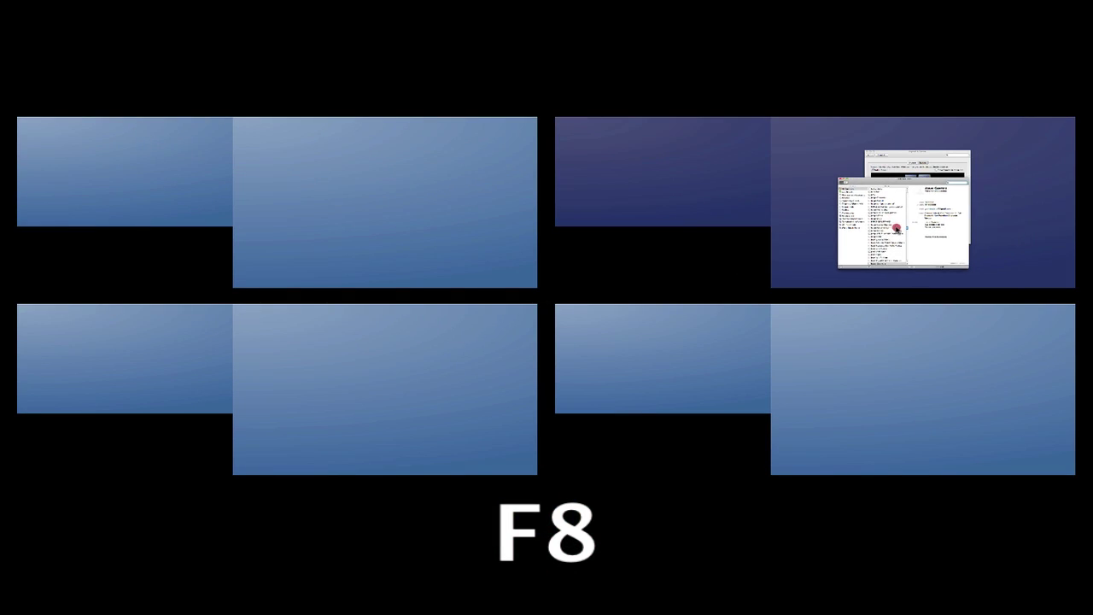
pyautogui.click(895, 228)
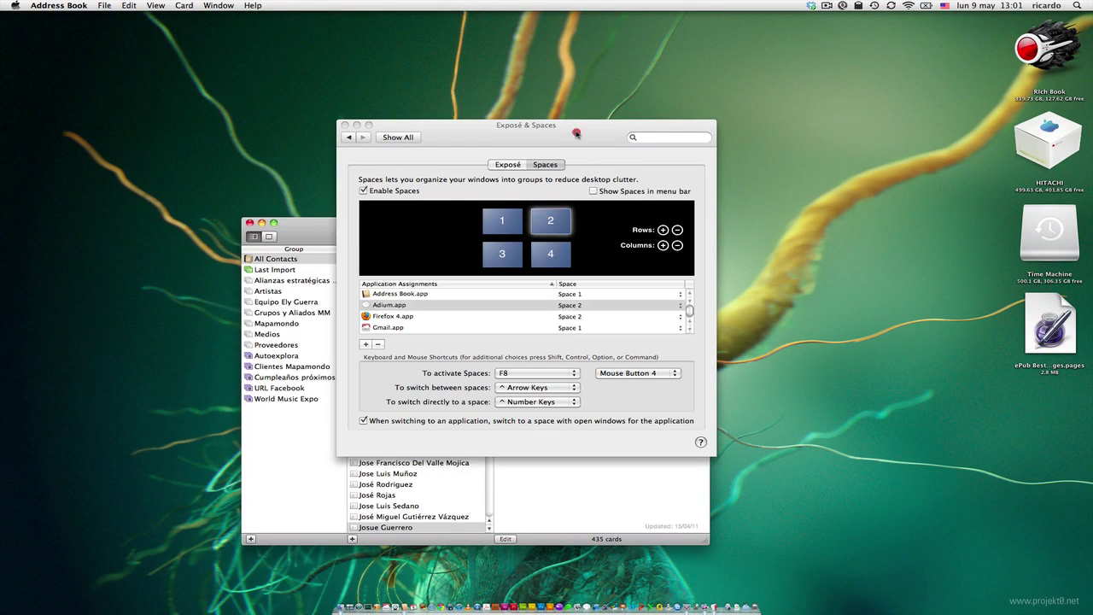
pyautogui.click(576, 132)
pyautogui.click(304, 227)
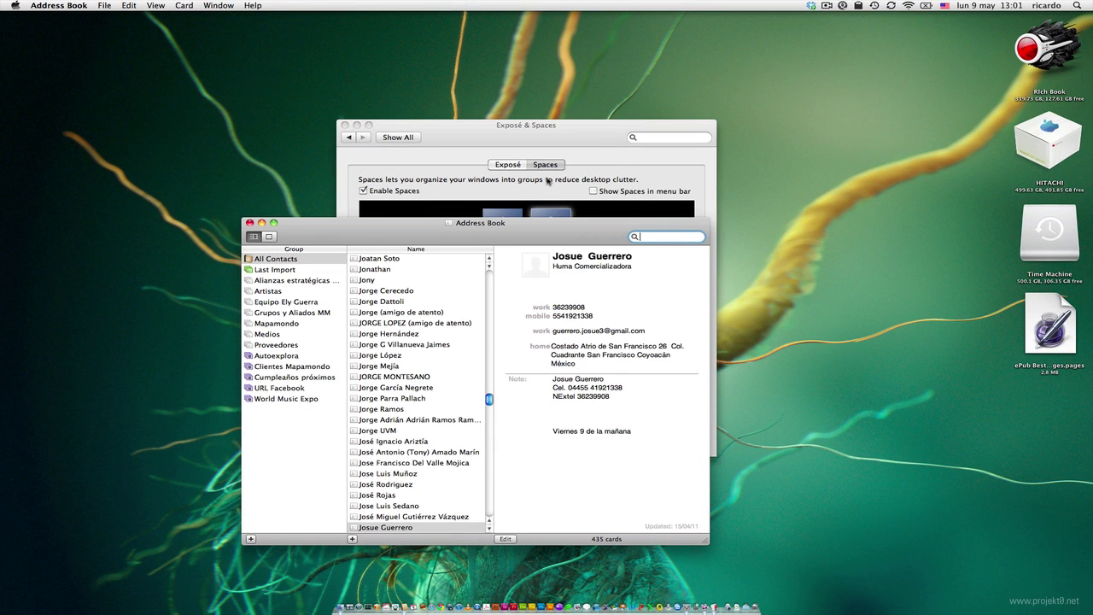
# - Move between neighbouring Spaces with Control-arrow keys
pyautogui.press('ctrl')
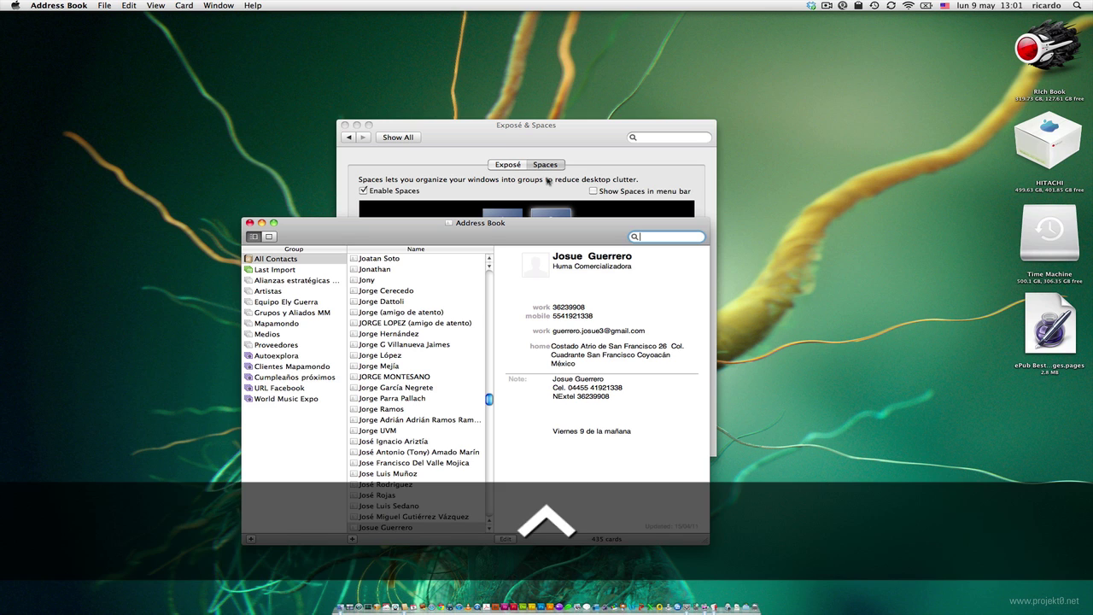
pyautogui.hotkey('ctrl', 'Left')
pyautogui.hotkey('ctrl', 'Down')
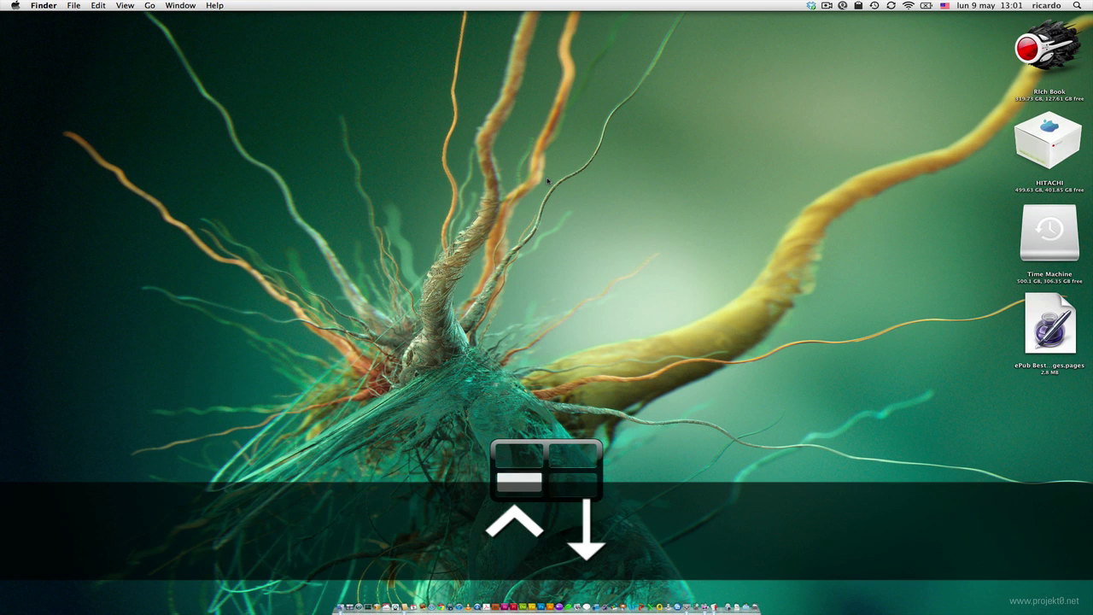
pyautogui.hotkey('ctrl', 'Right')
pyautogui.hotkey('ctrl', 'Up')
pyautogui.hotkey('ctrl', 'Left')
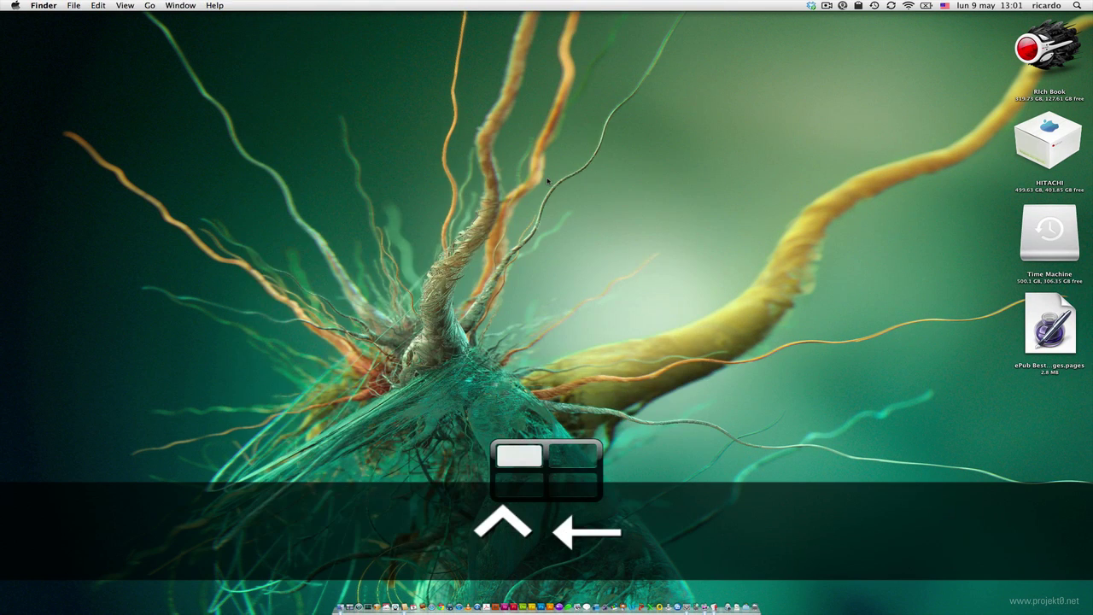
pyautogui.hotkey('ctrl', 'Right')
pyautogui.hotkey('ctrl', 'Right')
pyautogui.hotkey('ctrl', 'Right')
pyautogui.hotkey('ctrl', 'Right')
pyautogui.hotkey('ctrl', 'Right')
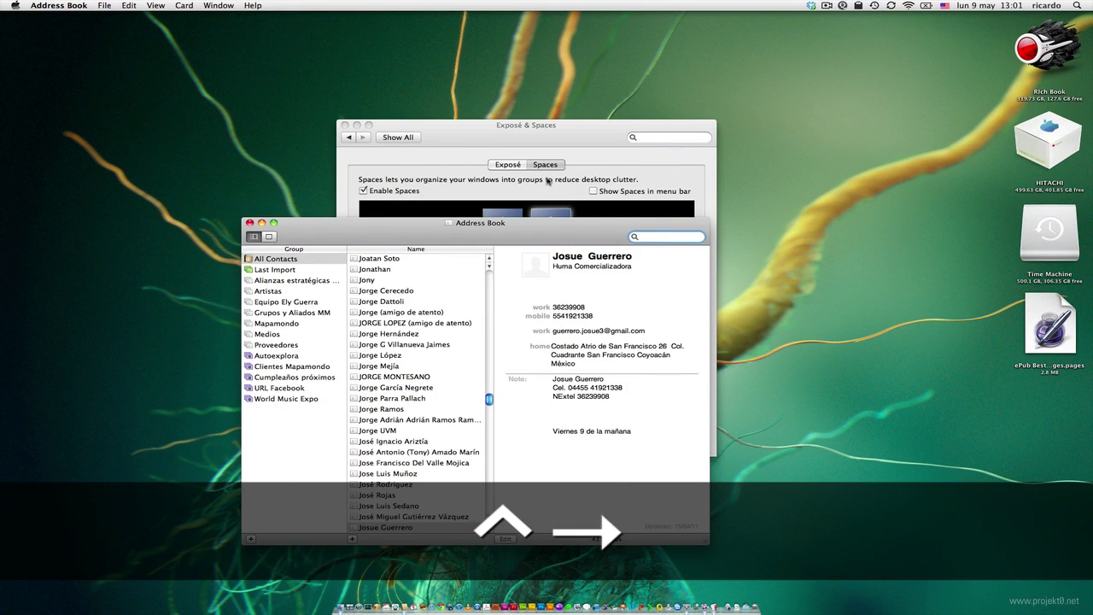
pyautogui.hotkey('ctrl', 'Up')
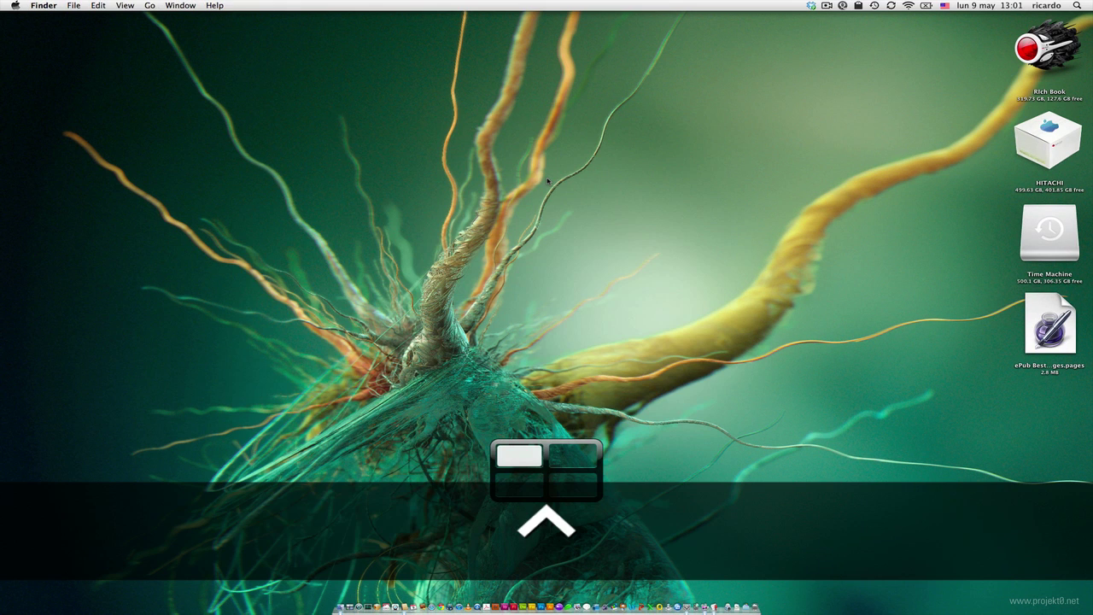
# - Jump to Spaces 4 and 3 with Control-number keys, then quit Address Book
pyautogui.hotkey('ctrl', '4')
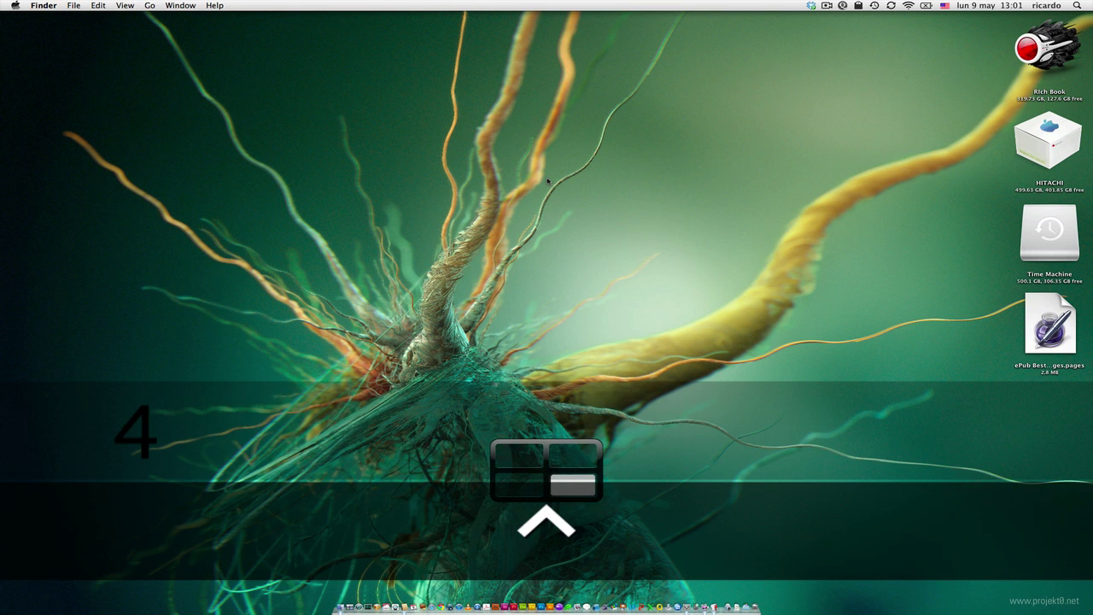
pyautogui.hotkey('ctrl', '3')
pyautogui.hotkey('ctrl', '5')
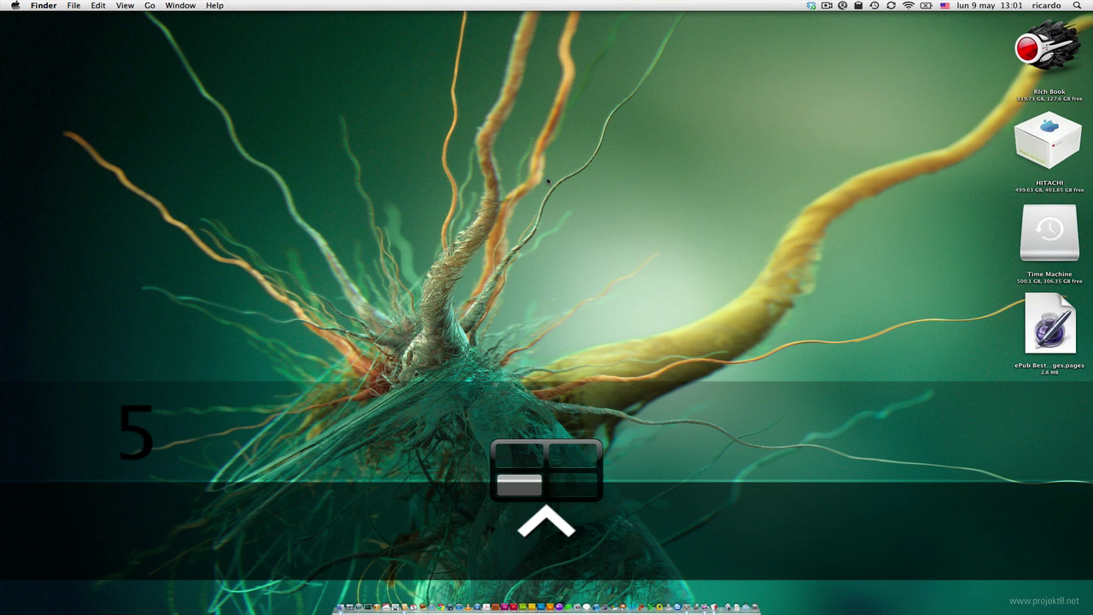
pyautogui.hotkey('ctrl', '3')
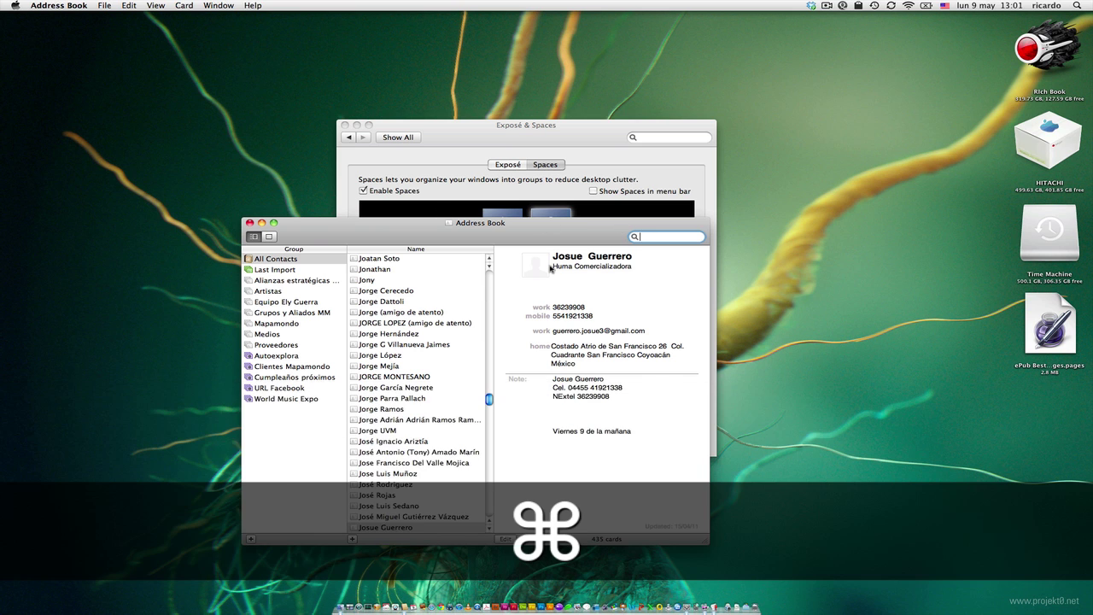
pyautogui.press('super+q')
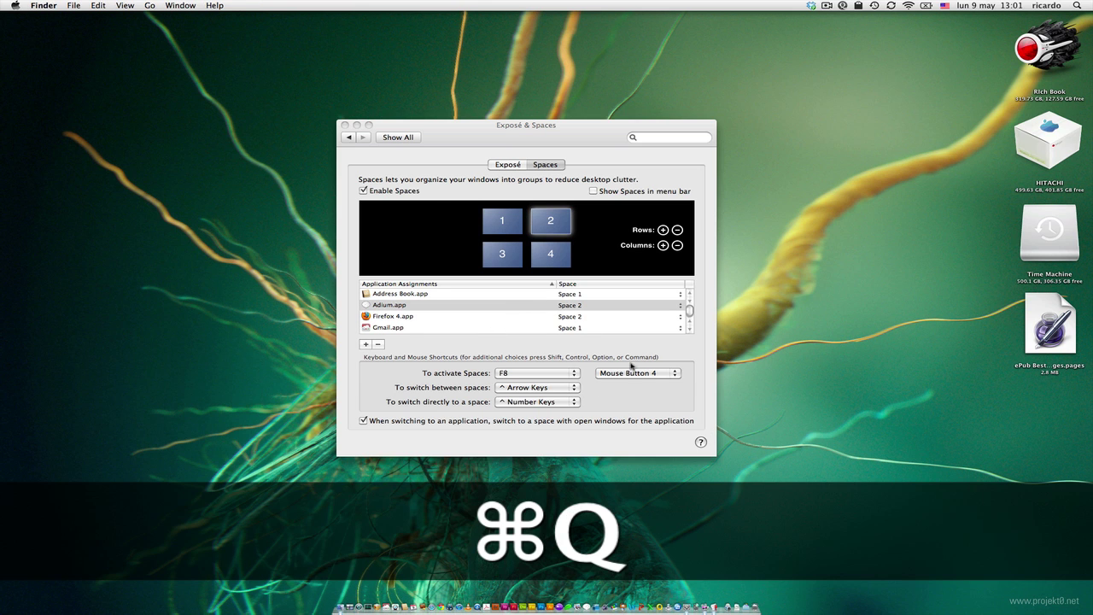
# - Mark the 'Arrastrar textos' line in the checklist and launch Safari from the Dock
pyautogui.click(640, 360)
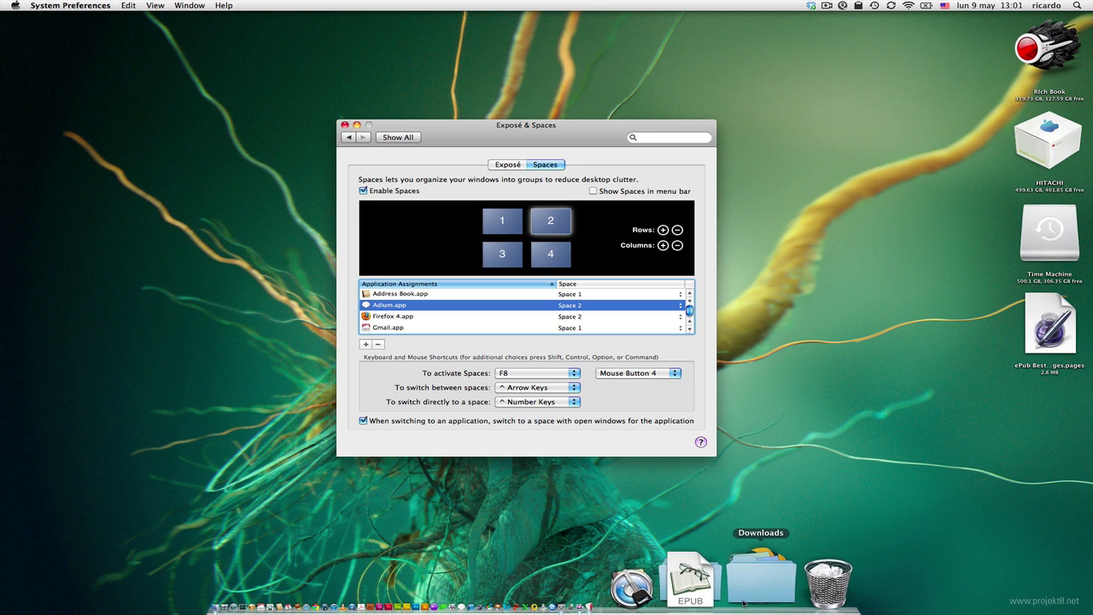
pyautogui.click(708, 579)
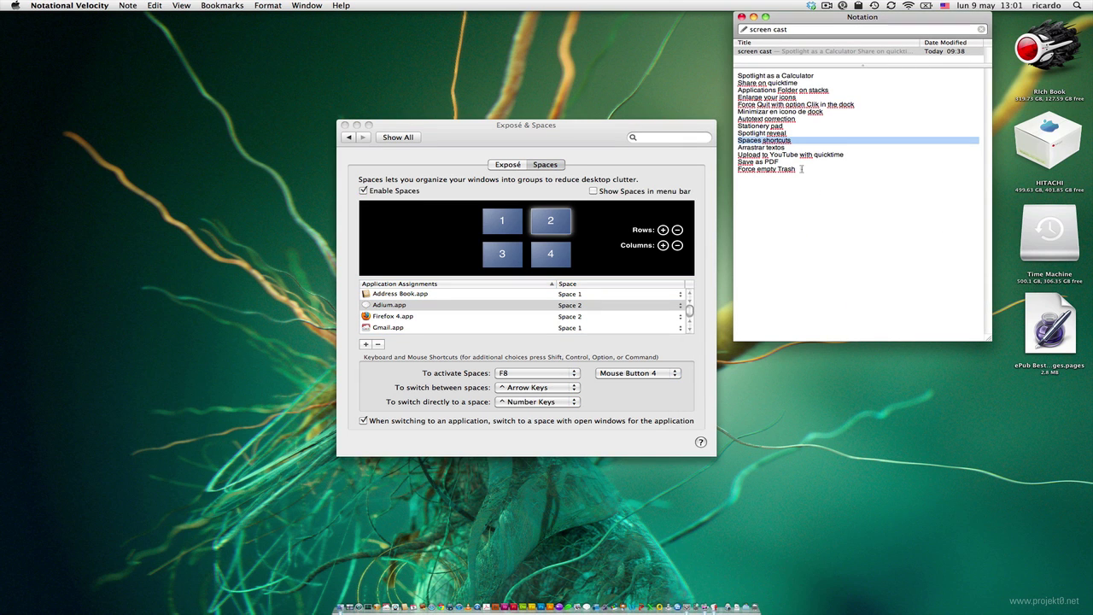
pyautogui.tripleClick(776, 149)
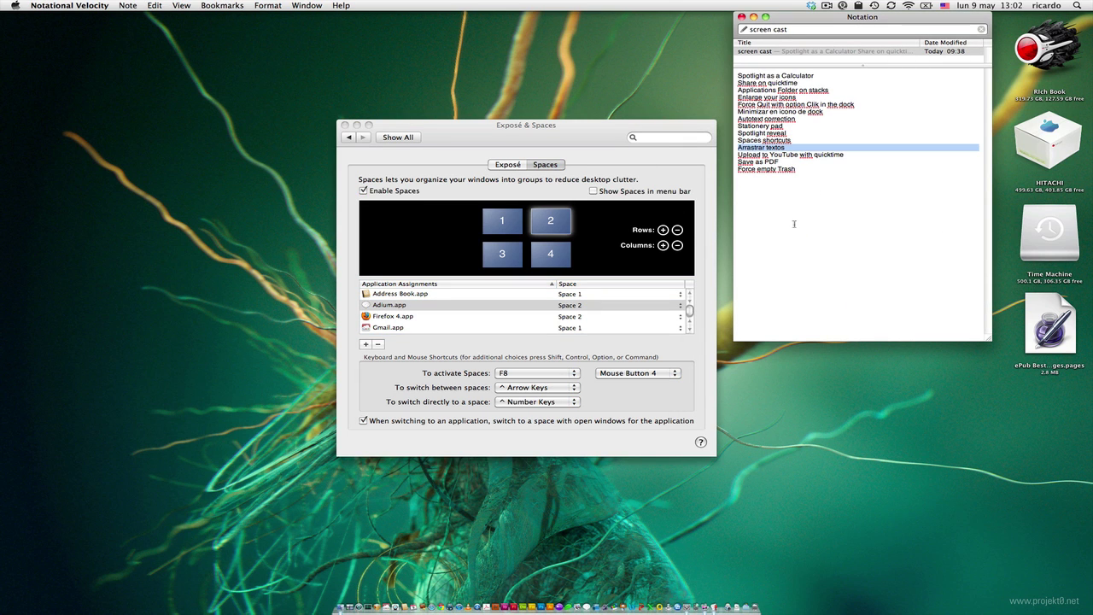
pyautogui.click(433, 589)
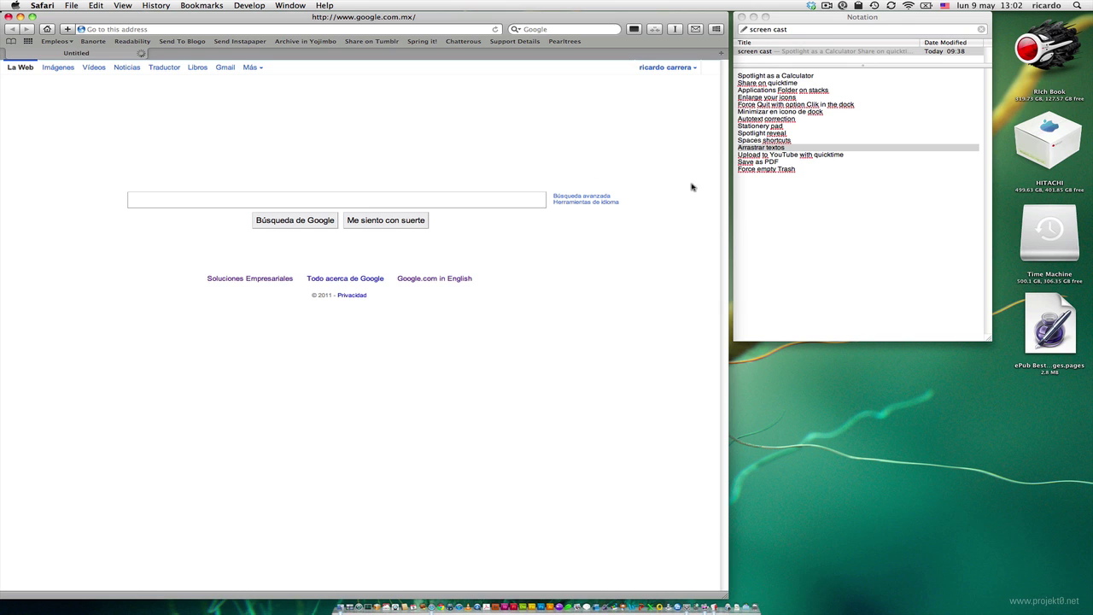
# - Select all the checklist note's text and launch TextEdit with a new document
pyautogui.click(795, 195)
pyautogui.press('super+a')
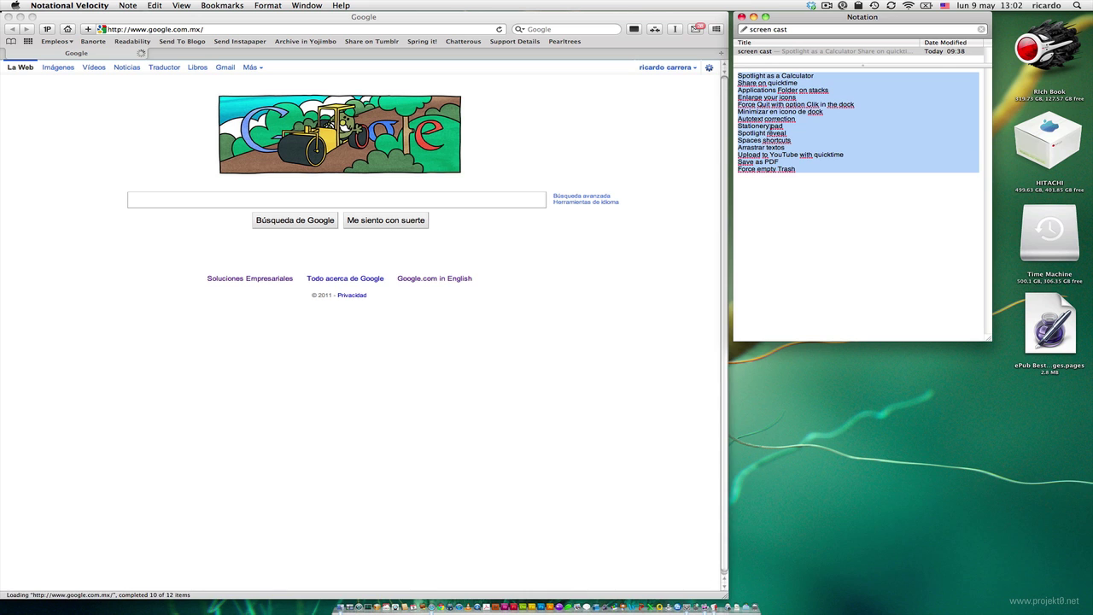
pyautogui.moveTo(768, 127); pyautogui.dragTo(827, 197)
pyautogui.press('alt')
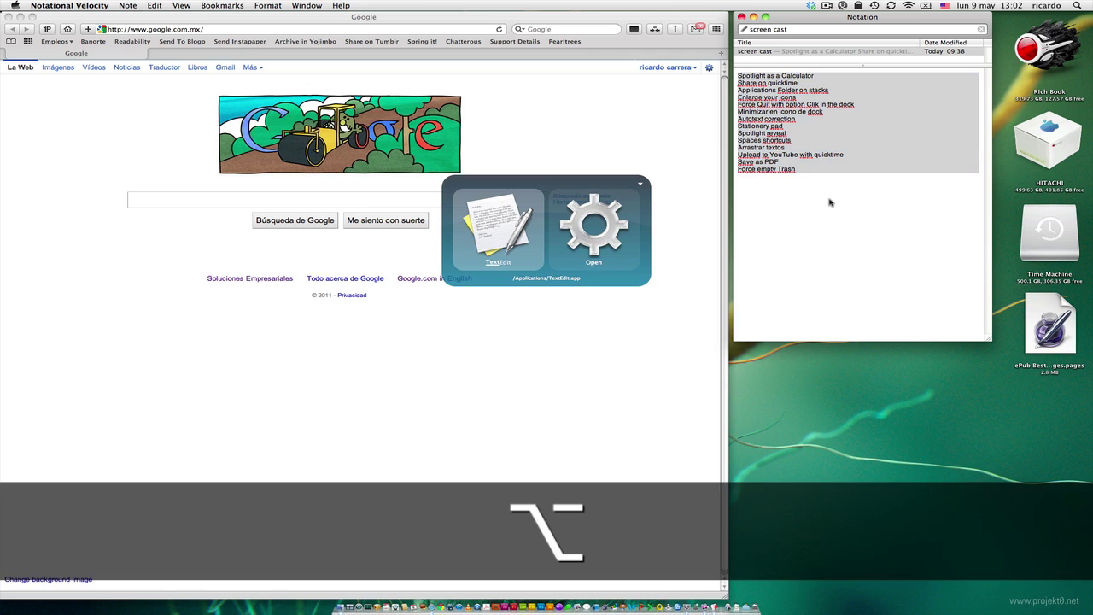
pyautogui.press('Return')
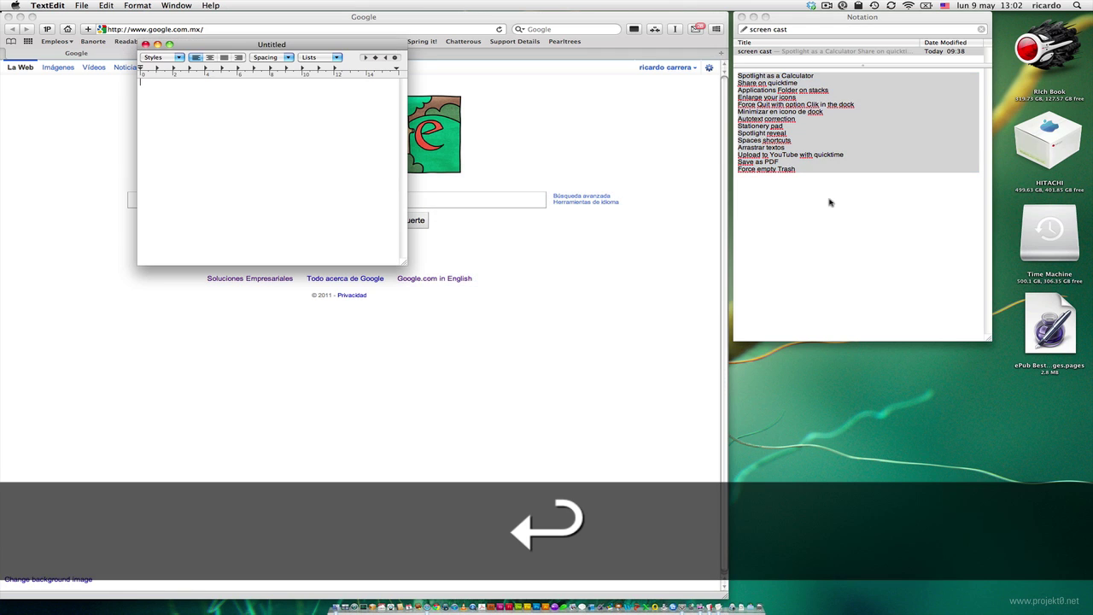
# - Drag the full checklist text into a new TextEdit document, Untitled 2
pyautogui.click(770, 280)
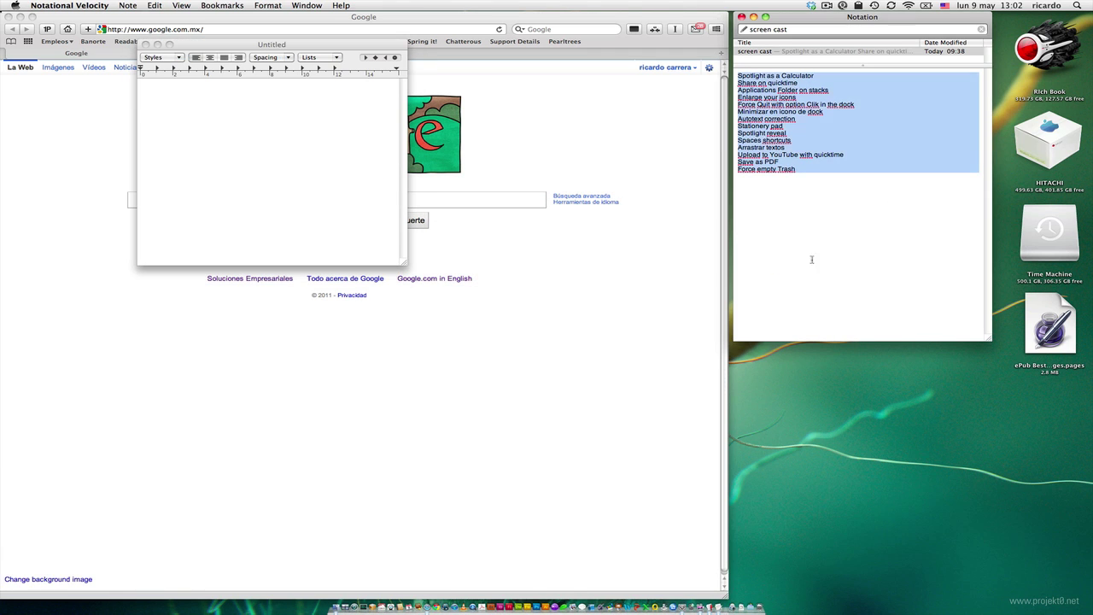
pyautogui.click(812, 259)
pyautogui.press('super+a')
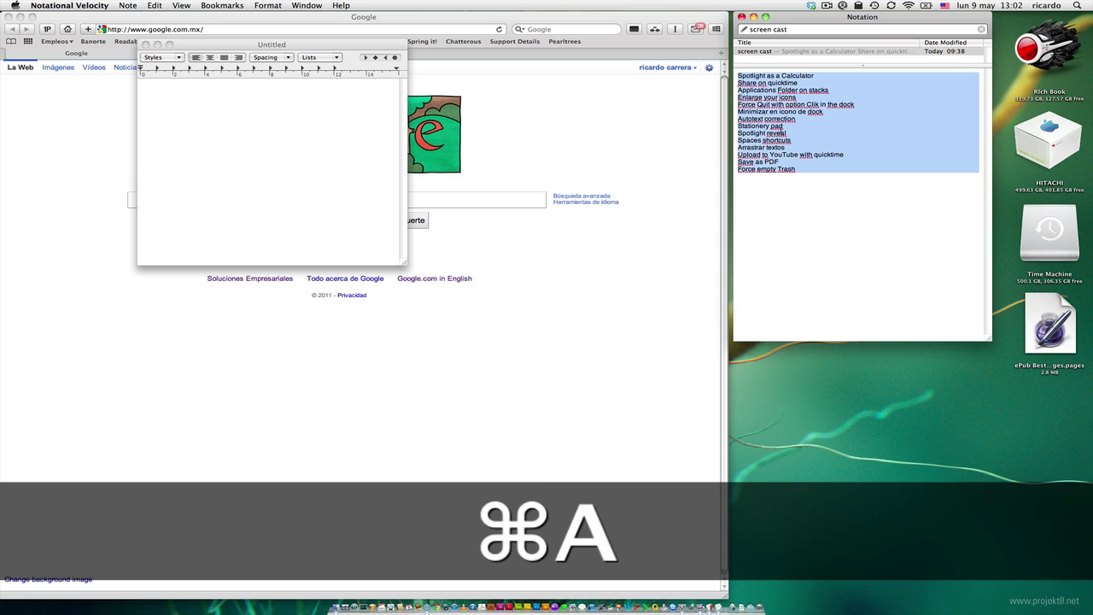
pyautogui.moveTo(775, 125); pyautogui.dragTo(730, 581)
# - Keep Untitled 2 open but delete all its text, and move the window to the lower right
pyautogui.click(210, 168)
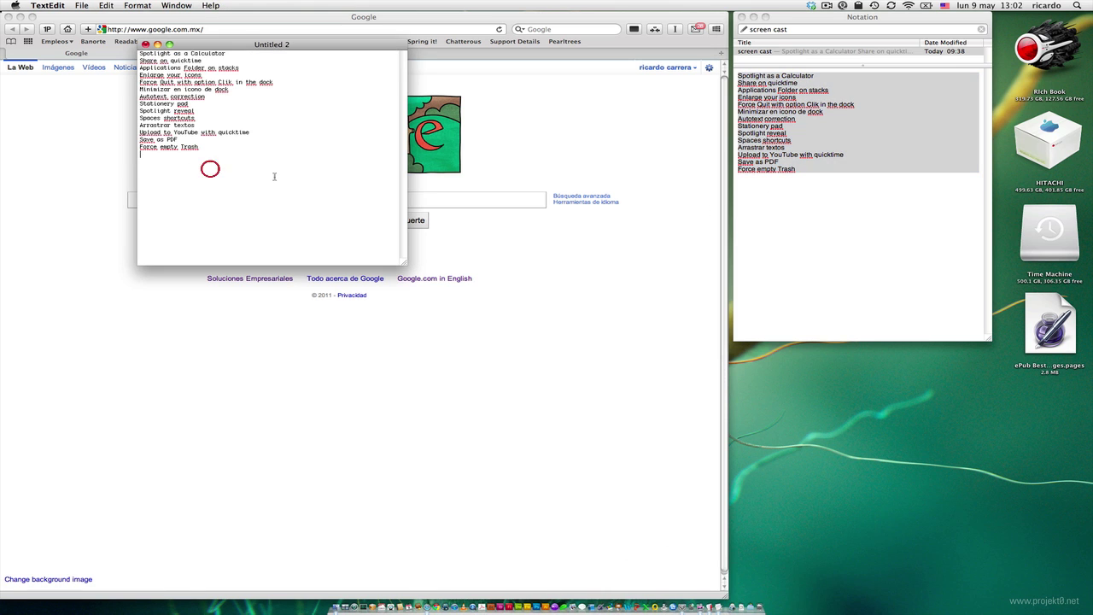
pyautogui.press('super+w')
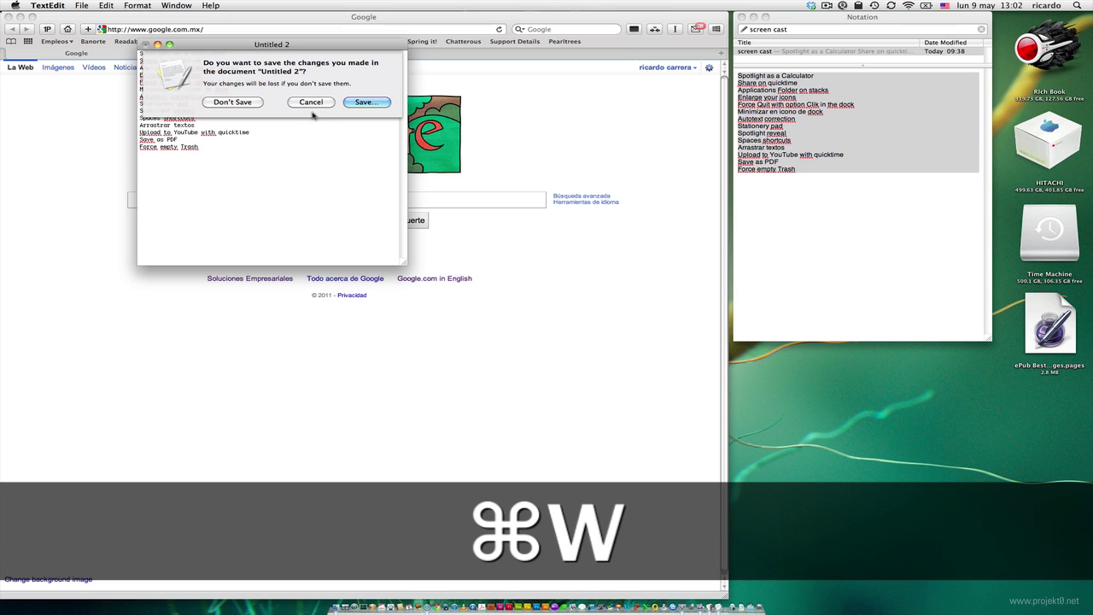
pyautogui.click(311, 102)
pyautogui.press('super+a')
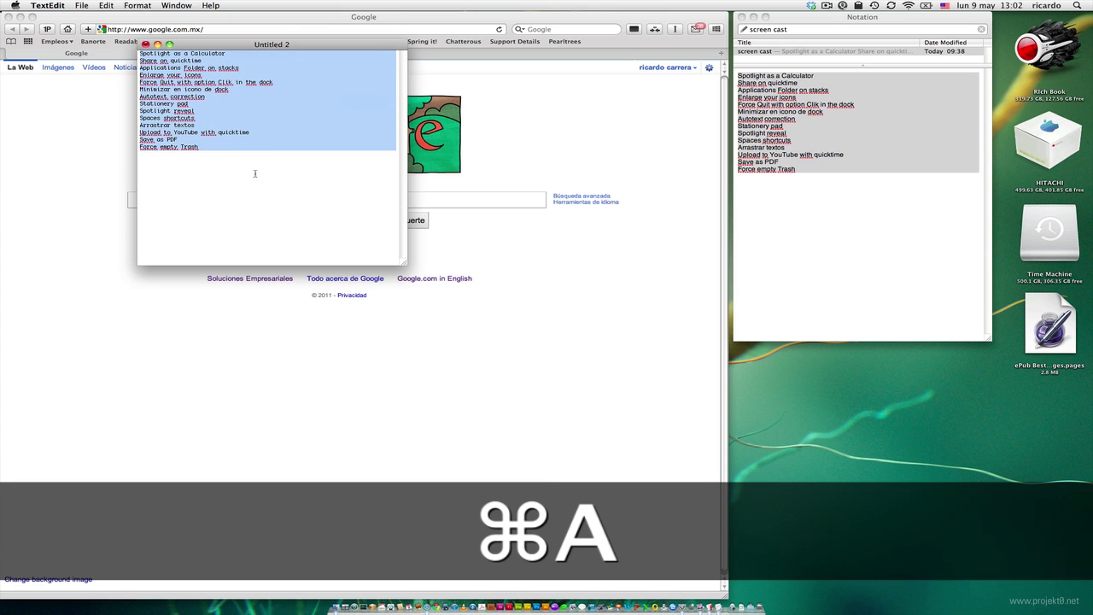
pyautogui.press('BackSpace')
pyautogui.moveTo(232, 51); pyautogui.dragTo(582, 175)
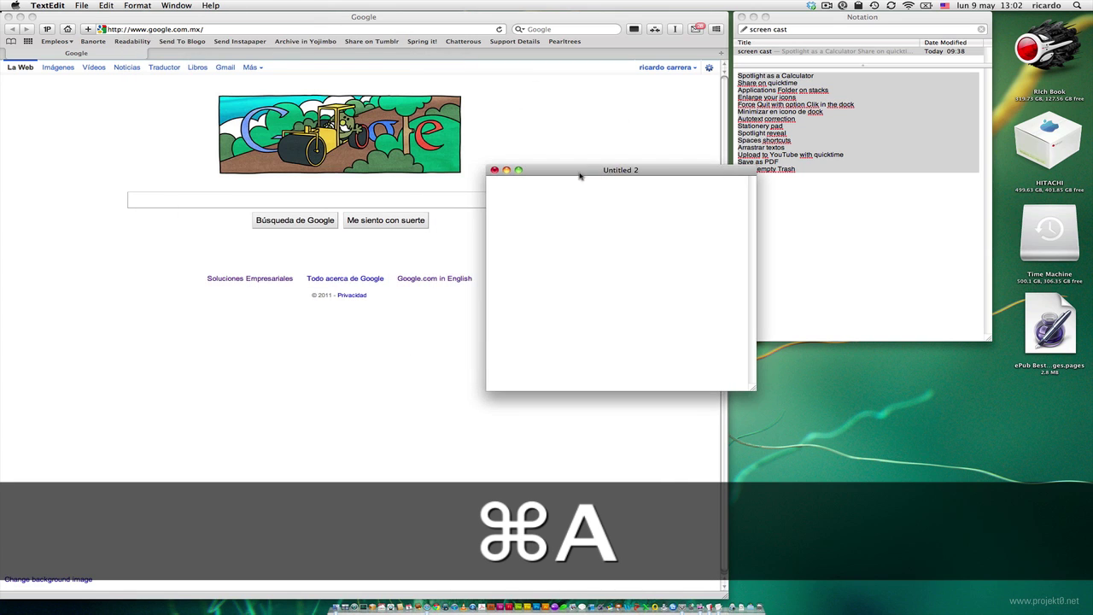
pyautogui.click(158, 29)
# - Load wikipedia.com and open the English featured article on Edward III
pyautogui.write('wki')
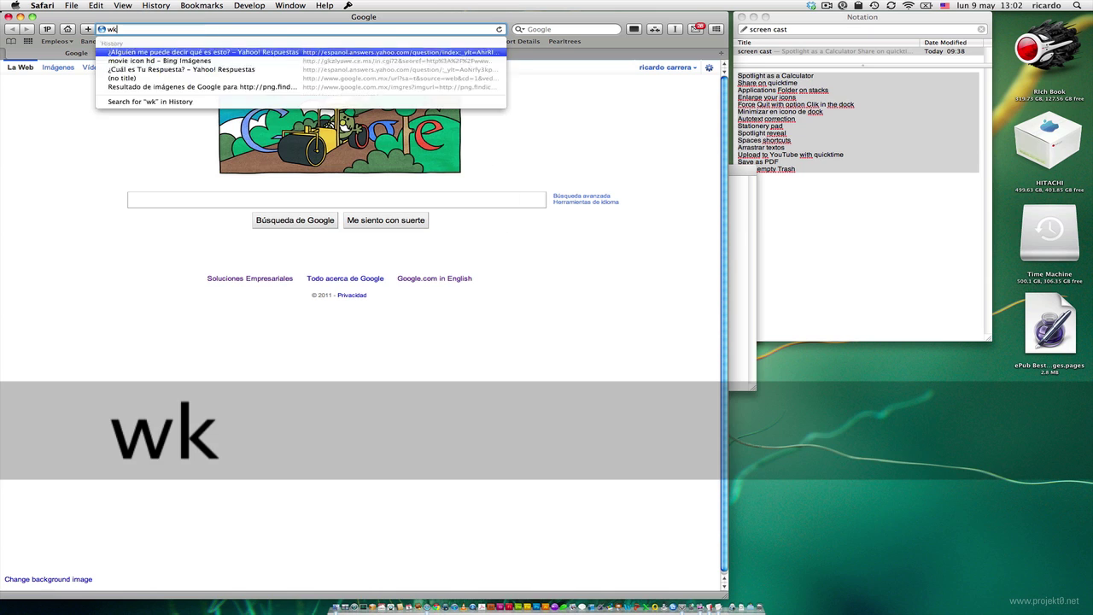
pyautogui.press('BackSpace')
pyautogui.press('BackSpace')
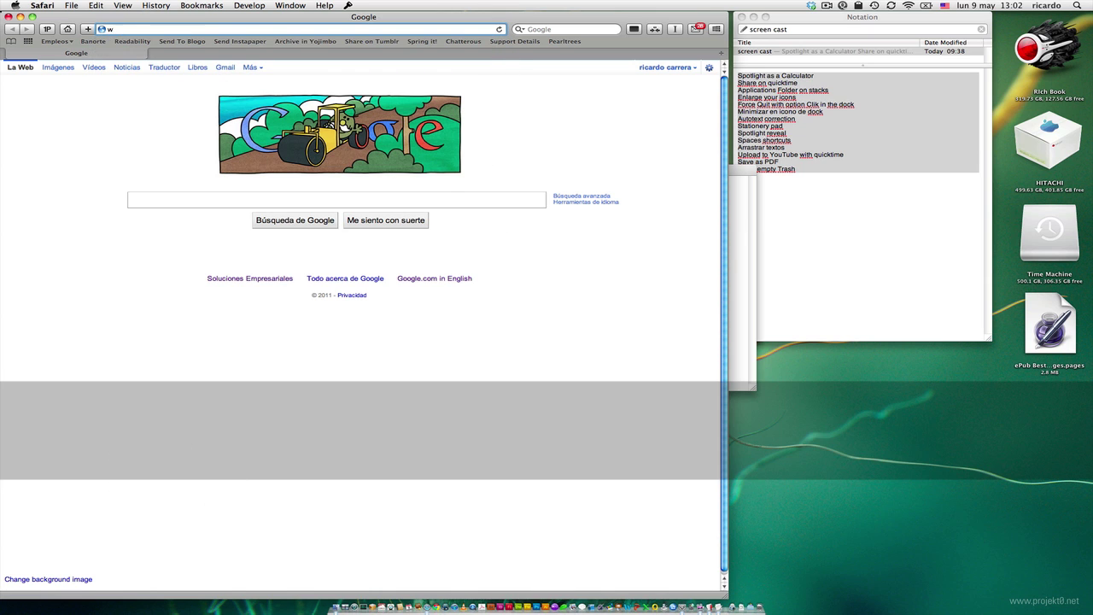
pyautogui.write('iki')
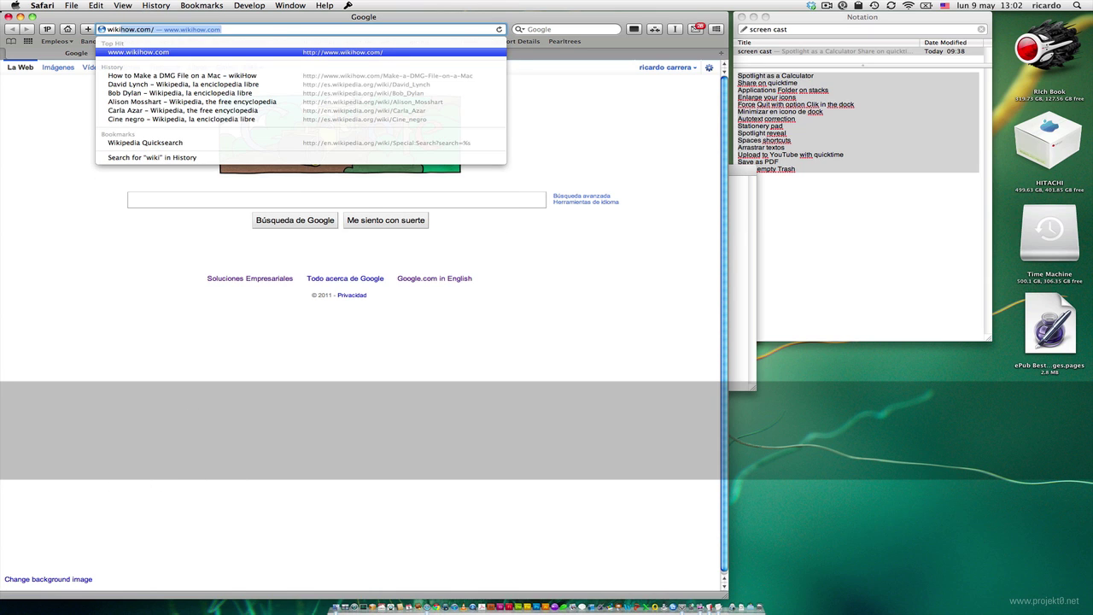
pyautogui.write('pedia.com')
pyautogui.press('Return')
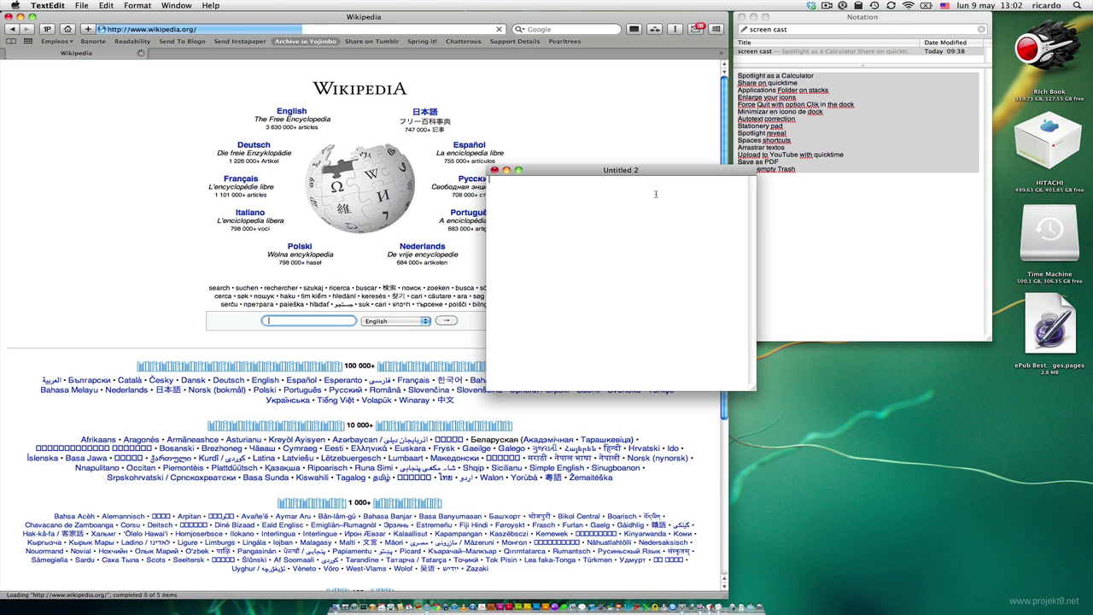
pyautogui.moveTo(623, 174); pyautogui.dragTo(807, 283)
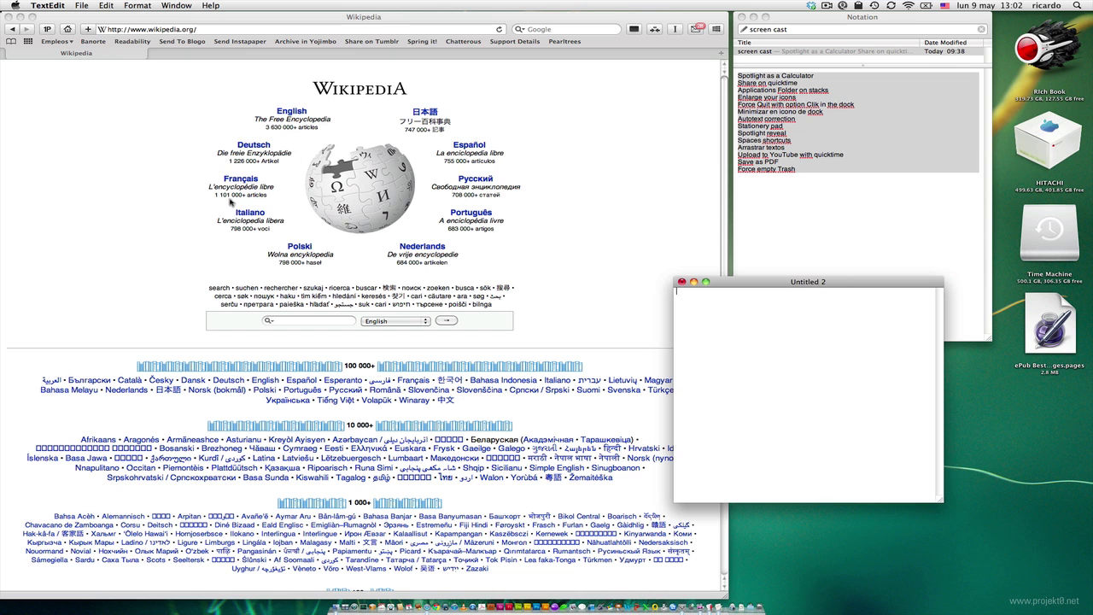
pyautogui.click(289, 113)
pyautogui.click(289, 113)
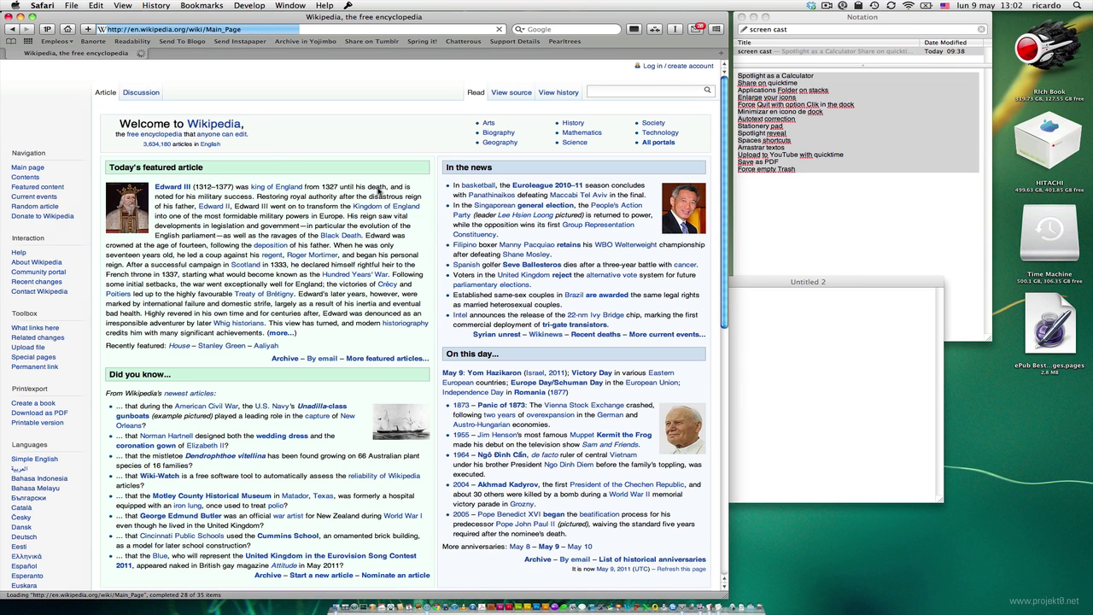
pyautogui.click(172, 187)
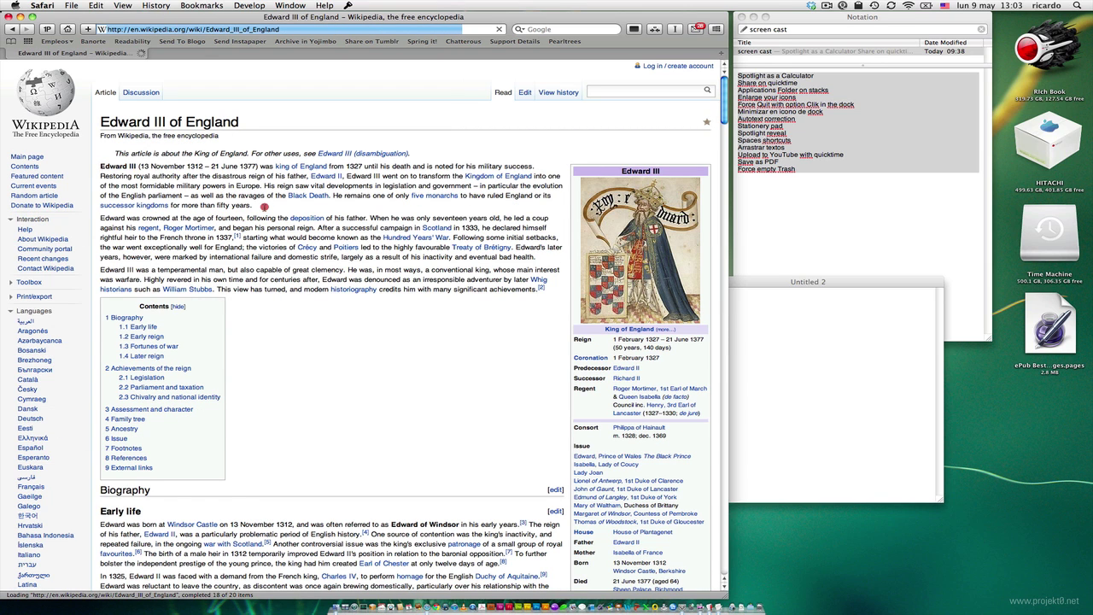
# - Drag the article's first paragraph into the Untitled 2 TextEdit document
pyautogui.doubleClick(255, 205)
pyautogui.doubleClick(250, 205)
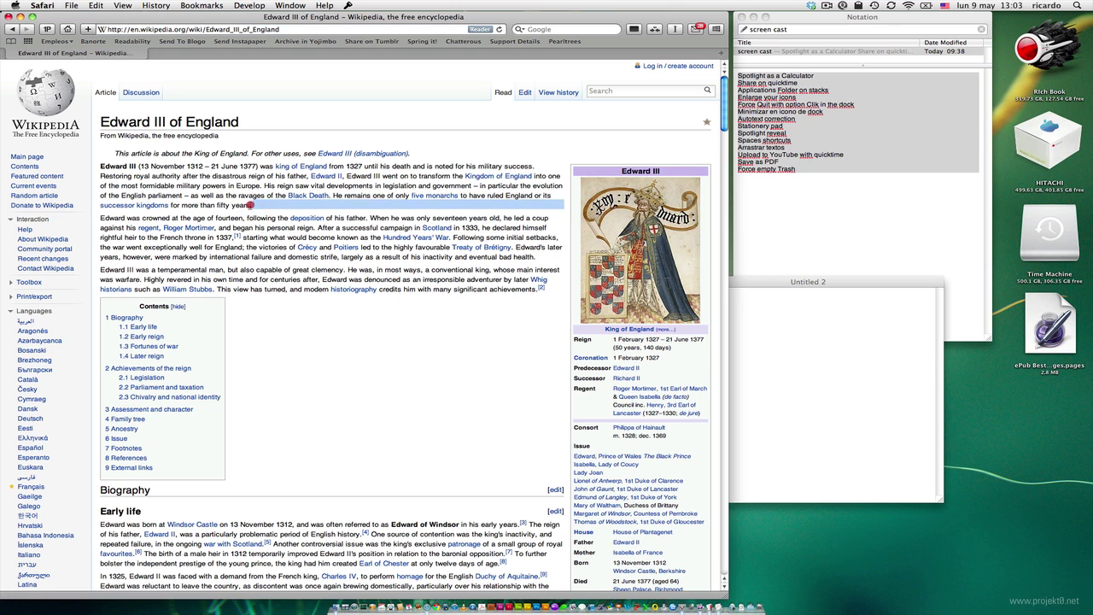
pyautogui.moveTo(251, 205); pyautogui.dragTo(762, 374)
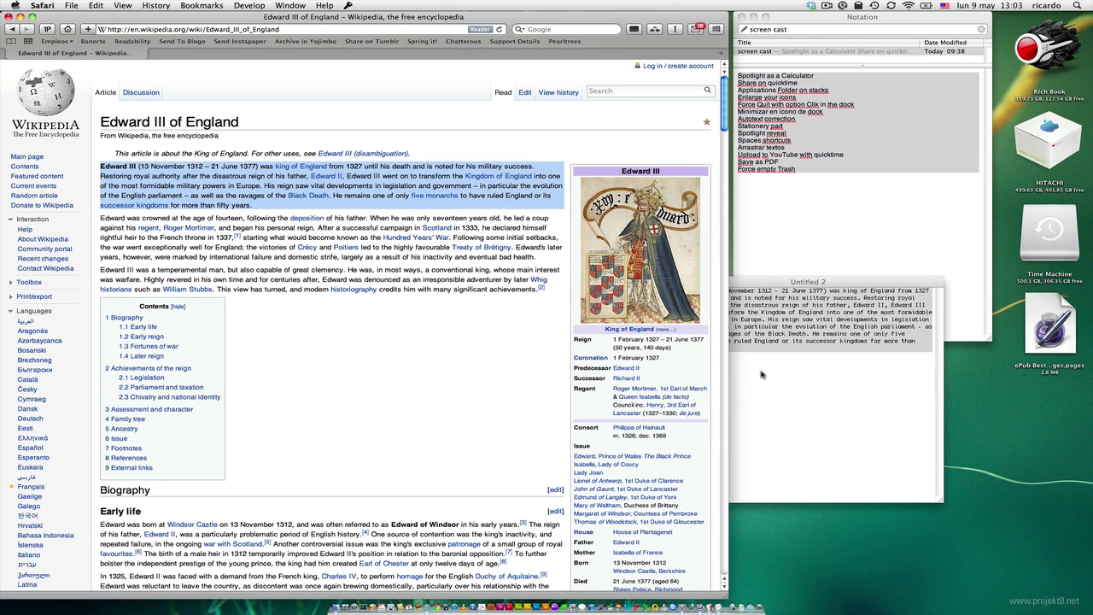
pyautogui.click(762, 374)
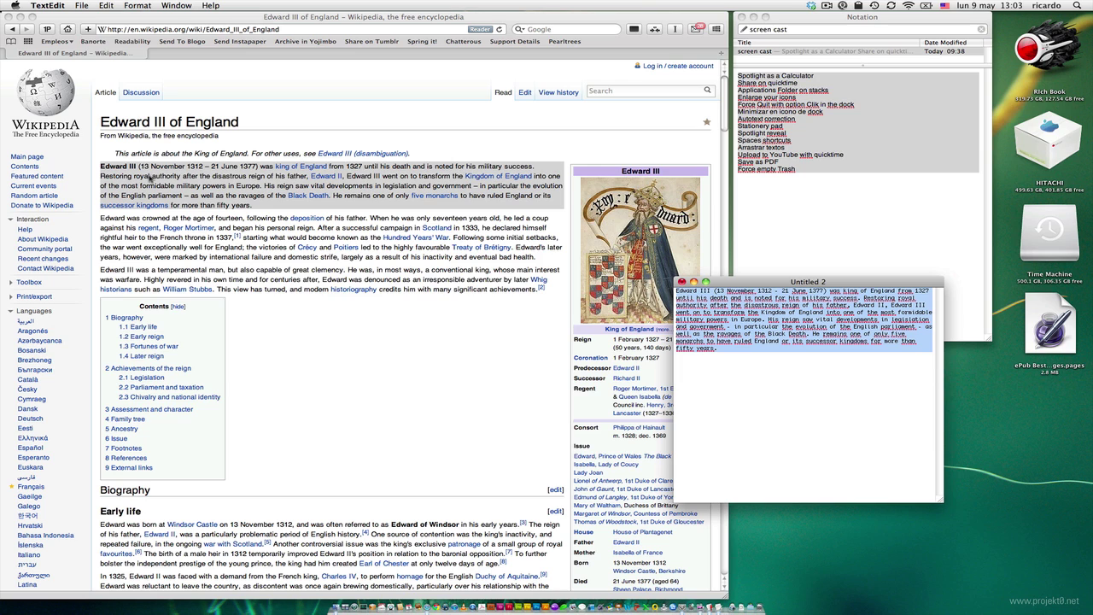
# - Compare the pasted paragraph with the article, then close Untitled 2 without saving
pyautogui.click(275, 190)
pyautogui.click(905, 427)
pyautogui.click(263, 178)
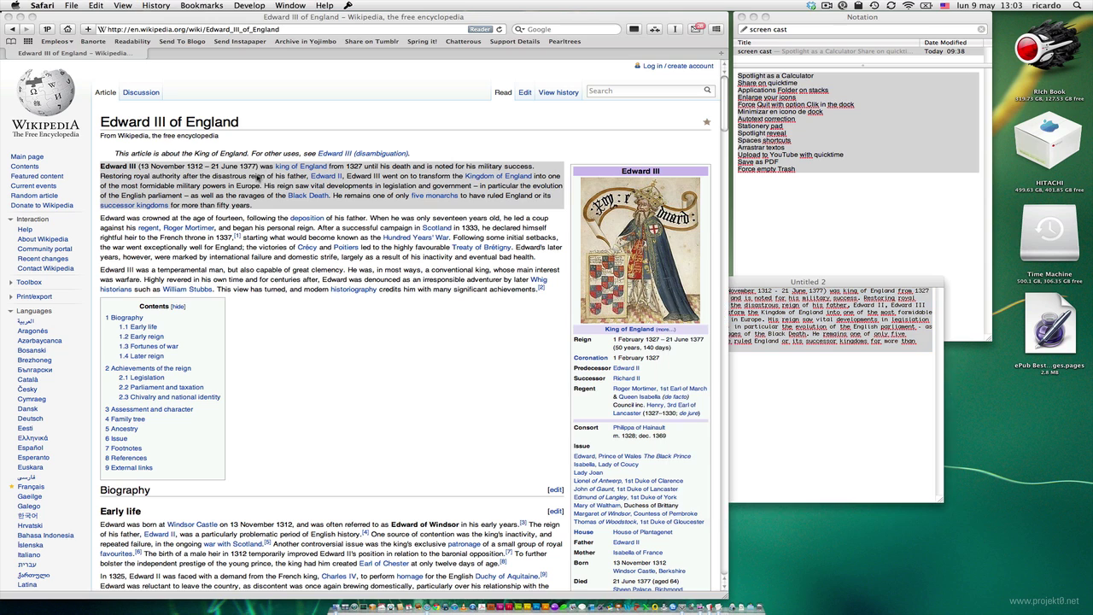
pyautogui.click(866, 447)
pyautogui.press('super+w')
pyautogui.click(773, 339)
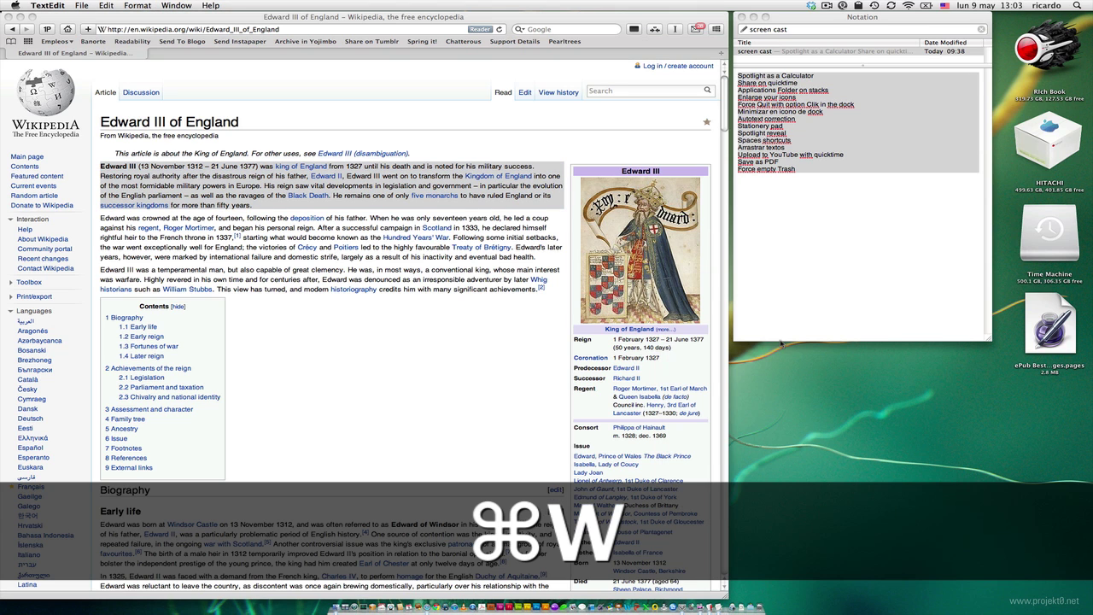
pyautogui.click(481, 324)
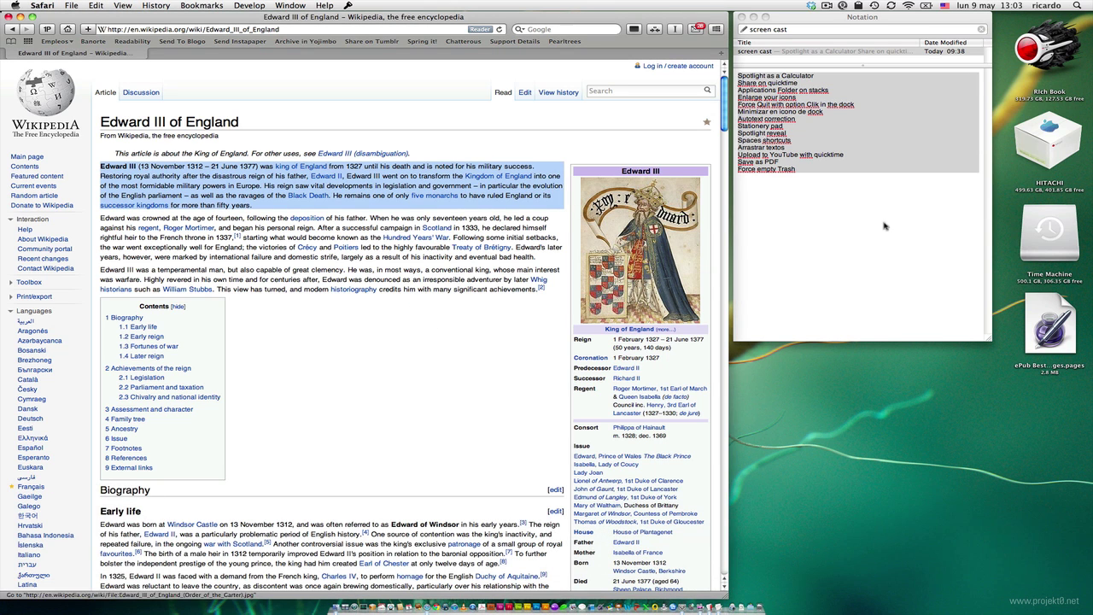
# - Delete the 'Upload to YouTube with quicktime' line from the checklist and close the Notation window
pyautogui.click(884, 223)
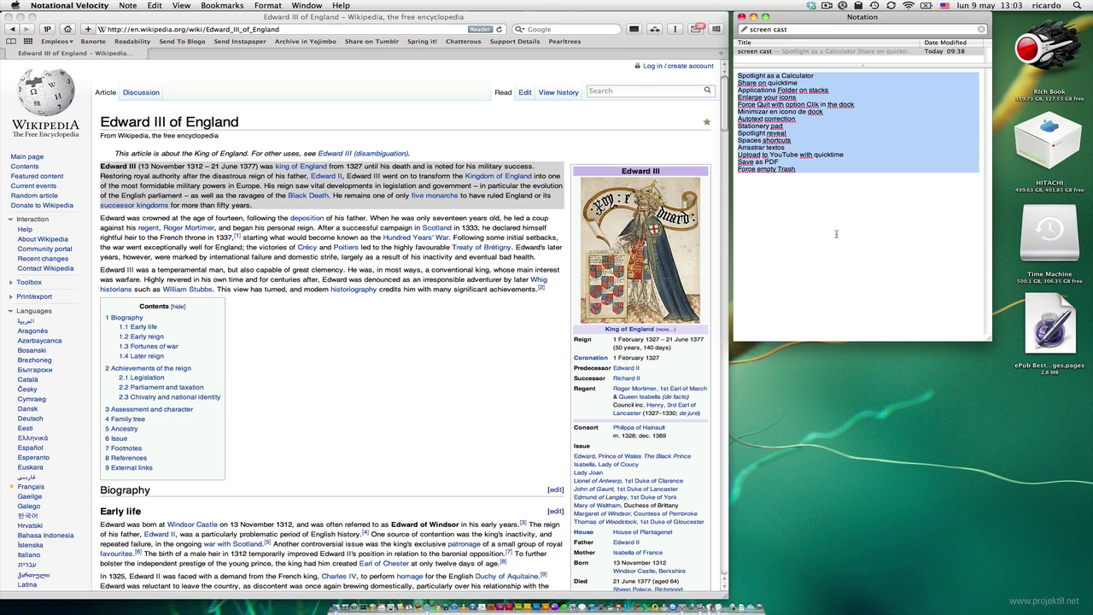
pyautogui.click(836, 234)
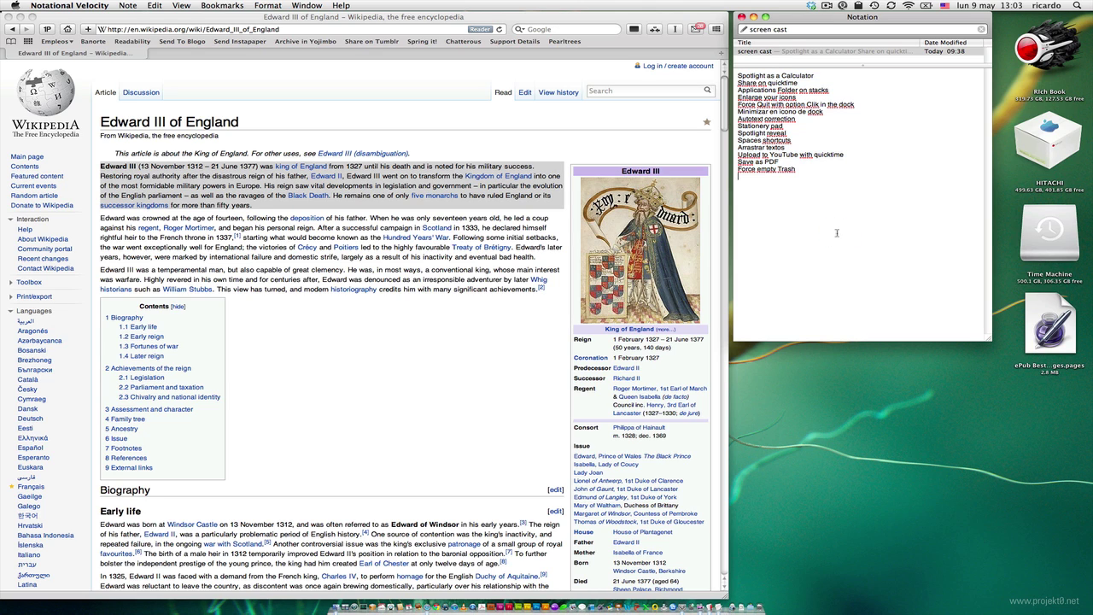
pyautogui.tripleClick(789, 155)
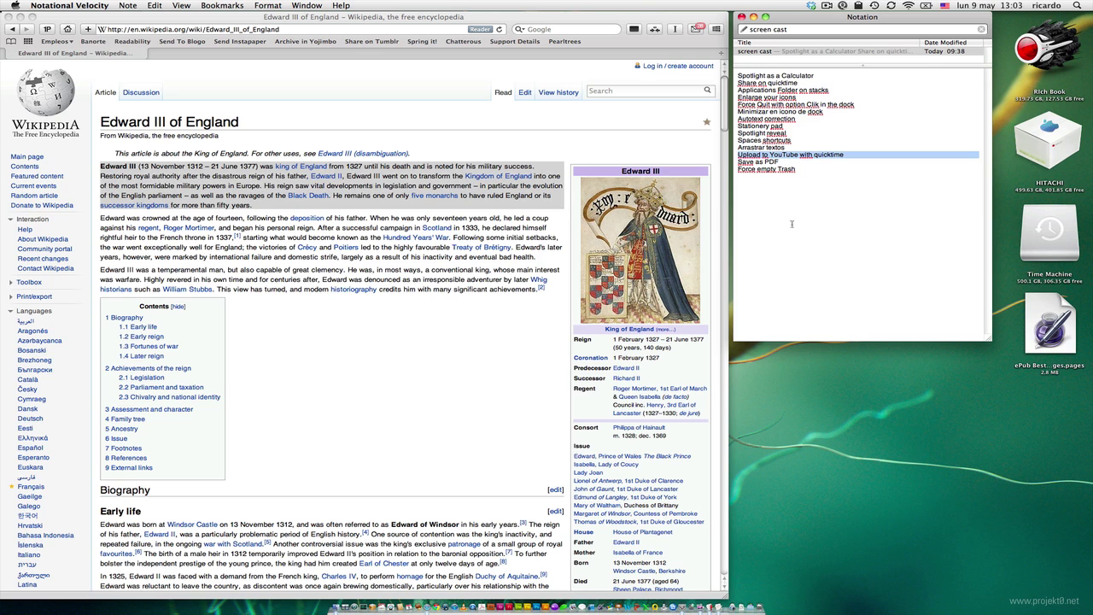
pyautogui.press('BackSpace')
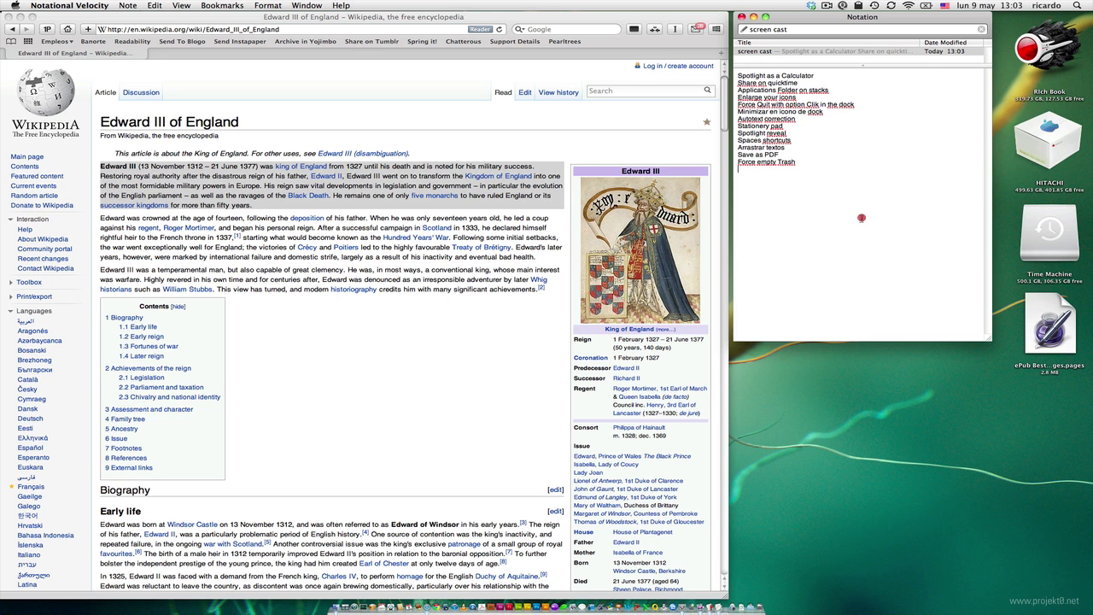
pyautogui.press('super+Tab')
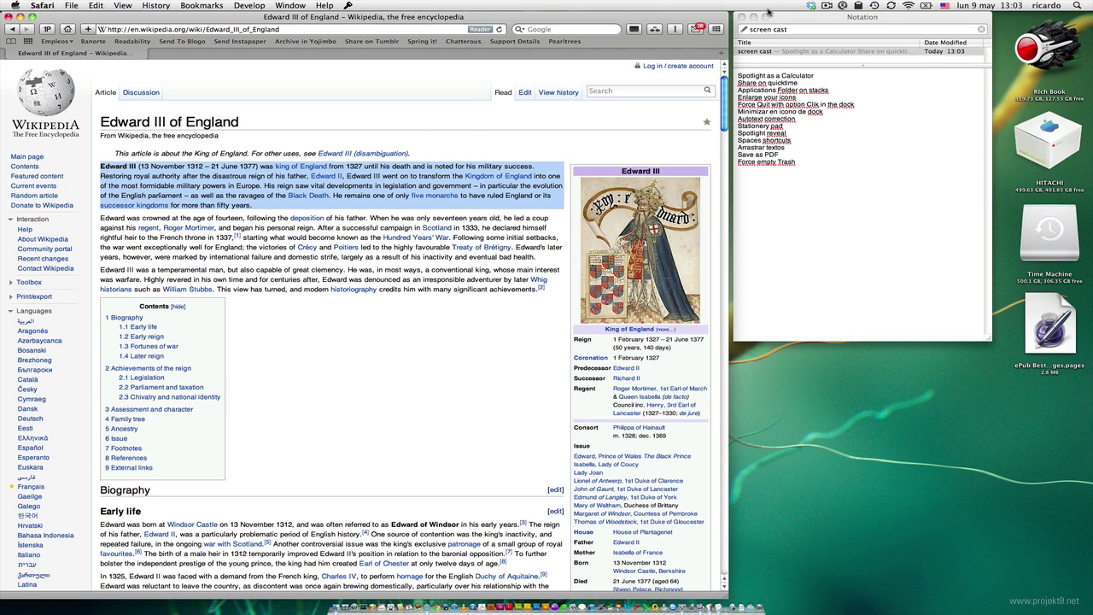
pyautogui.click(741, 17)
pyautogui.click(350, 124)
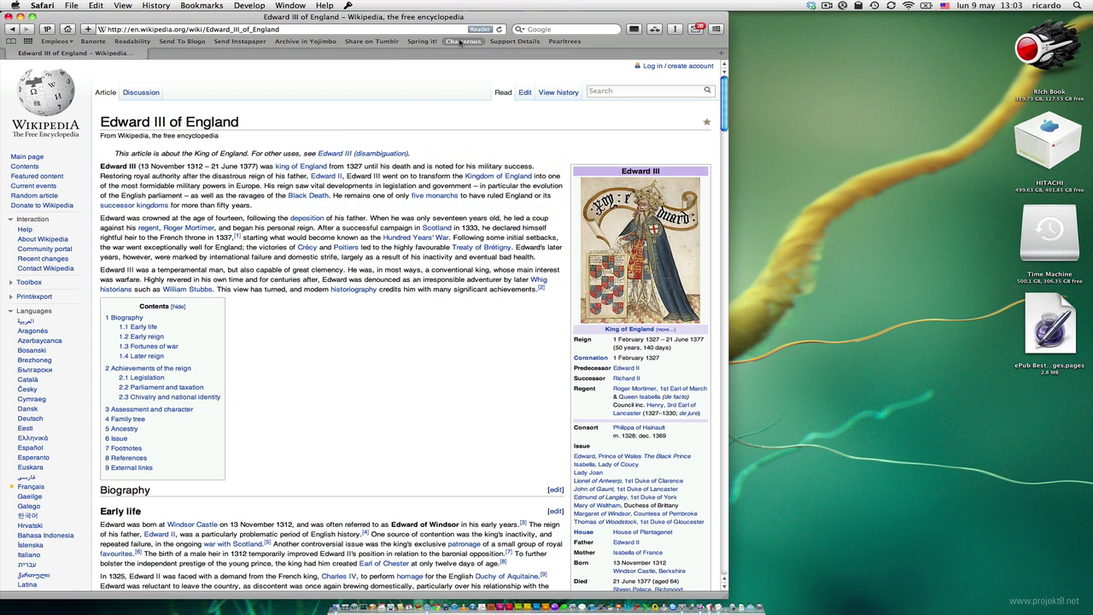
# - Print the Edward III of England article to a PDF on the Desktop and select it
pyautogui.click(68, 6)
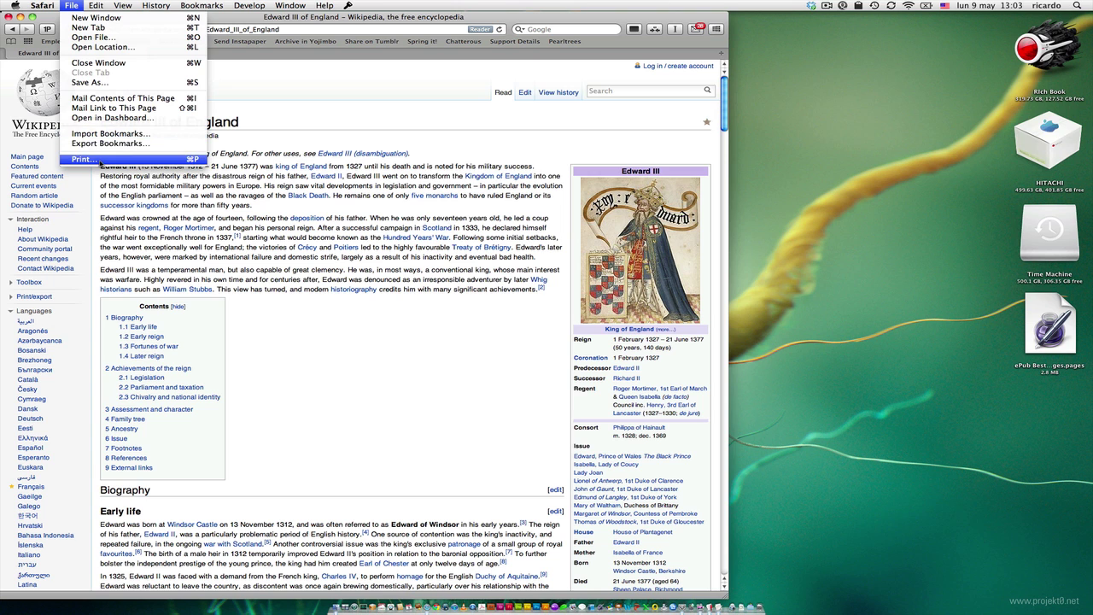
pyautogui.click(99, 160)
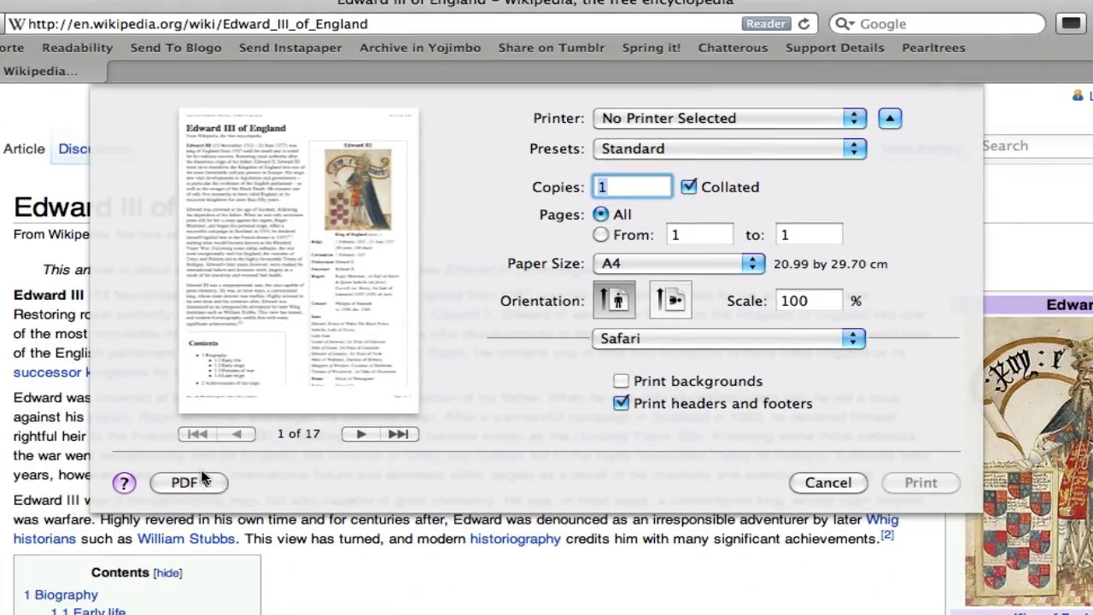
pyautogui.click(199, 260)
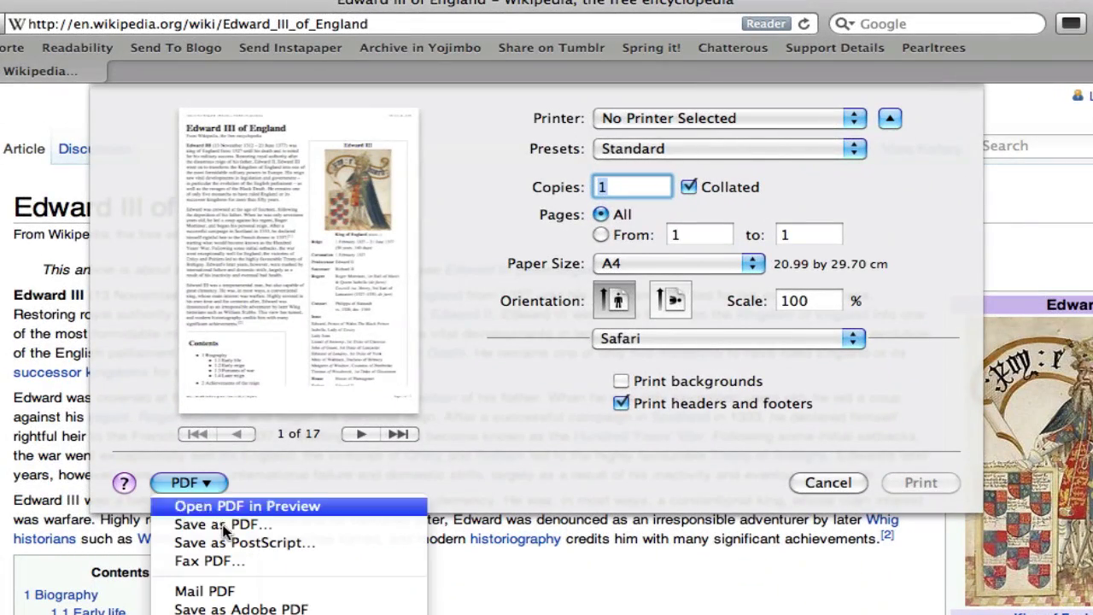
pyautogui.click(214, 520)
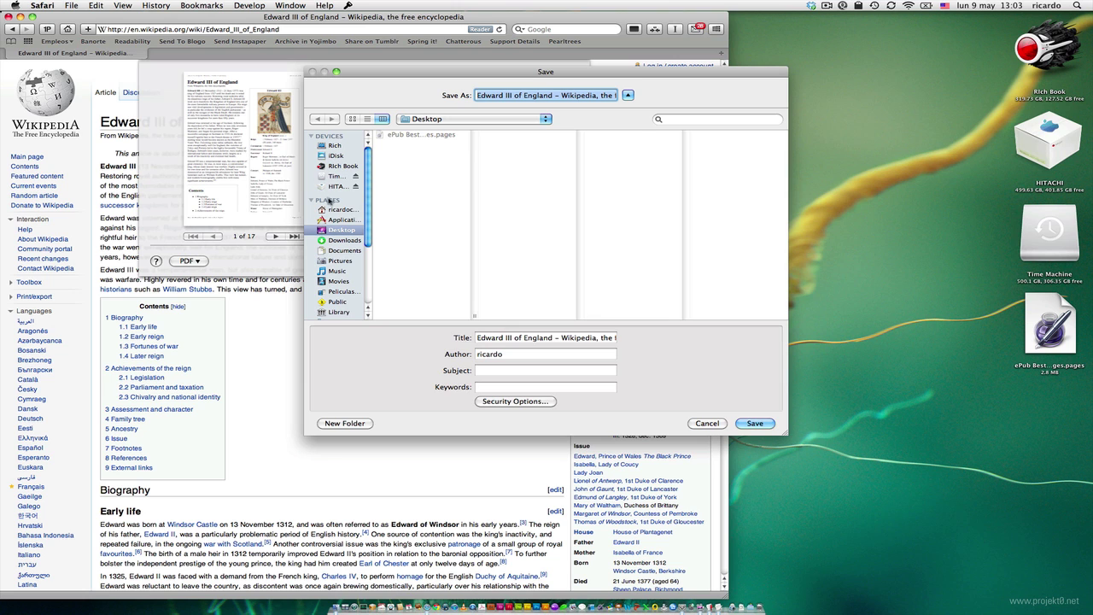
pyautogui.click(755, 423)
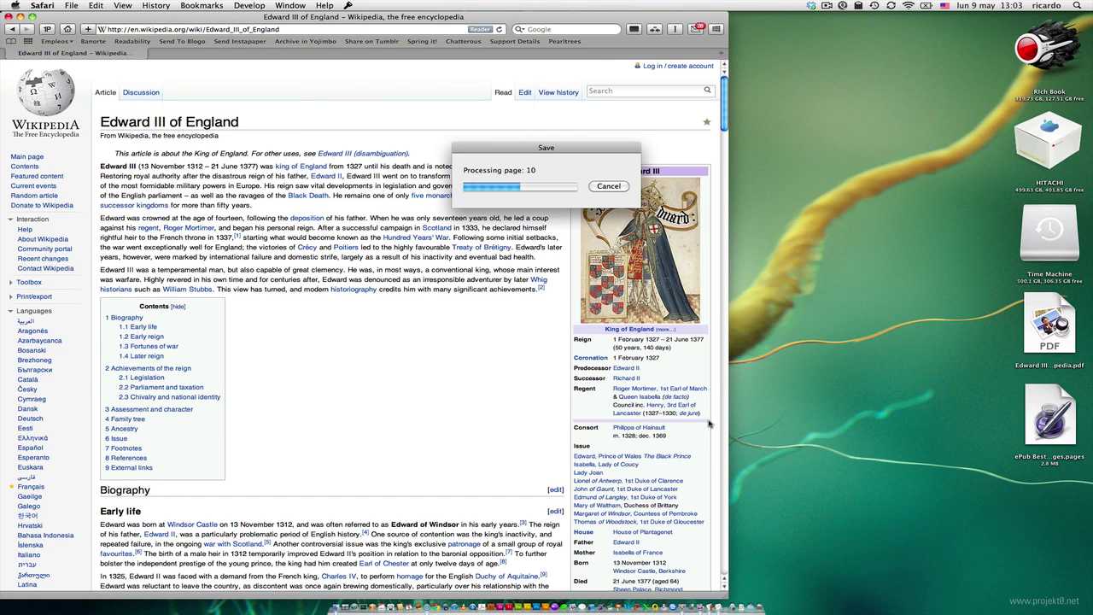
pyautogui.click(1057, 335)
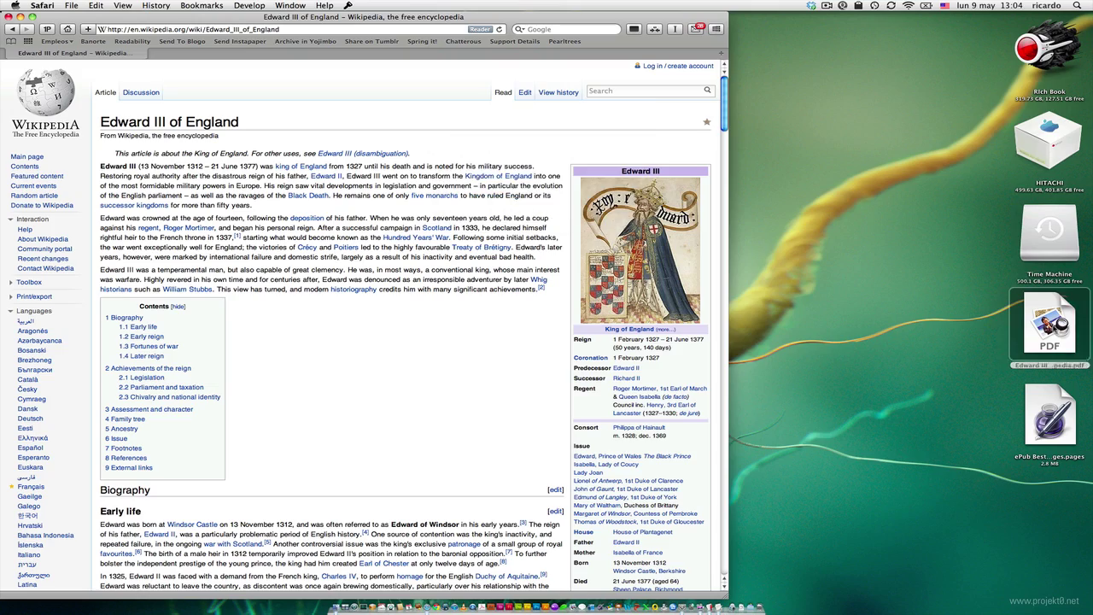
pyautogui.click(1032, 327)
# - Page through the desktop PDF in Quick Look, then close the preview
pyautogui.press('space')
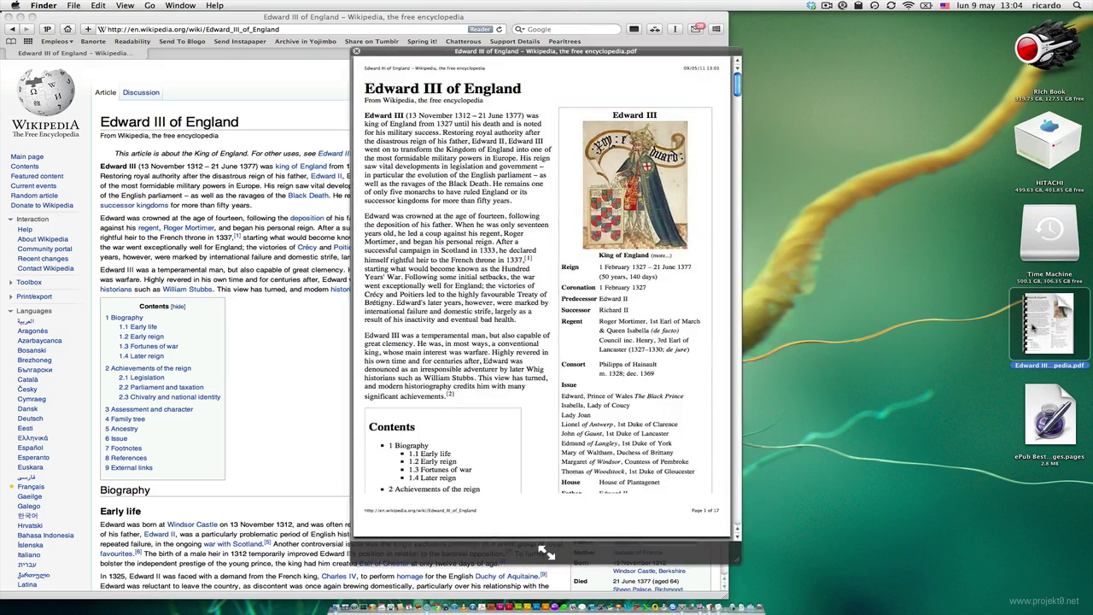
pyautogui.press('pagedown')
pyautogui.press('pagedown')
pyautogui.press('pagedown')
pyautogui.press('pagedown')
pyautogui.press('pagedown')
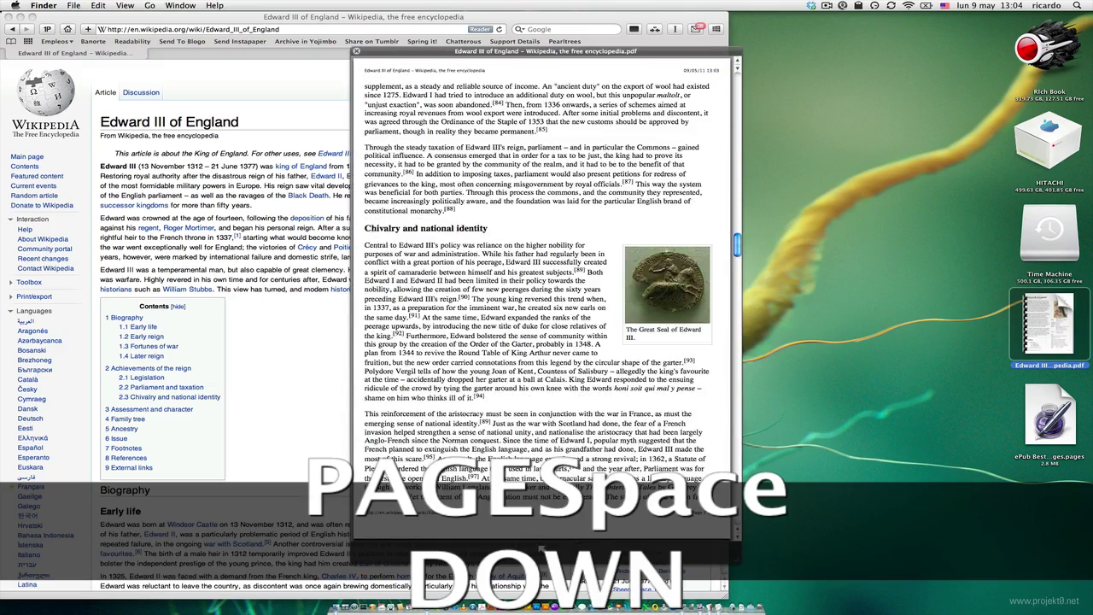
pyautogui.press('space')
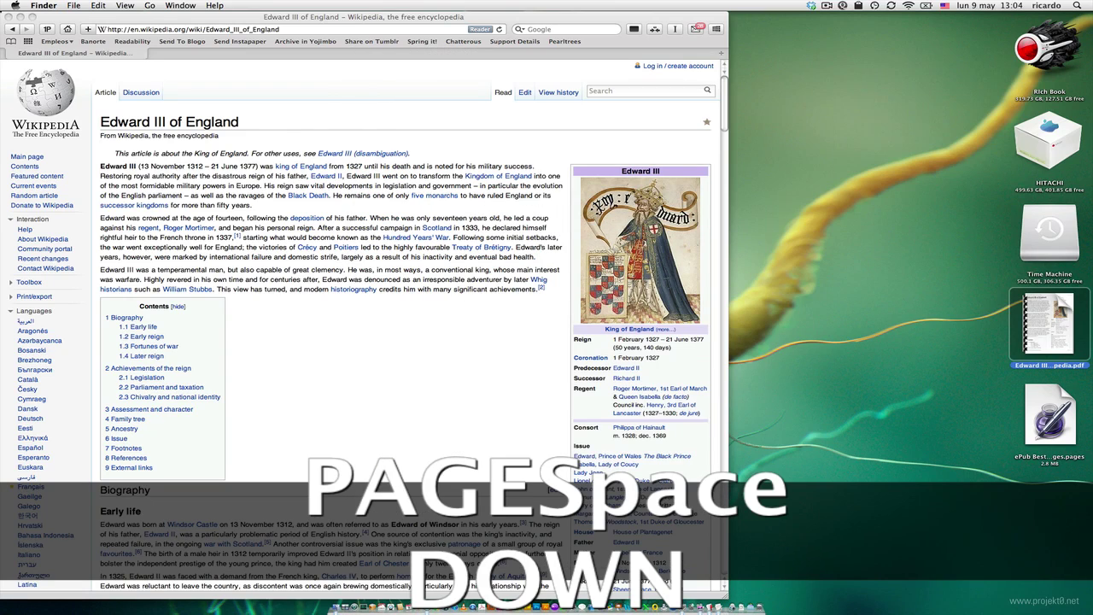
pyautogui.click(320, 222)
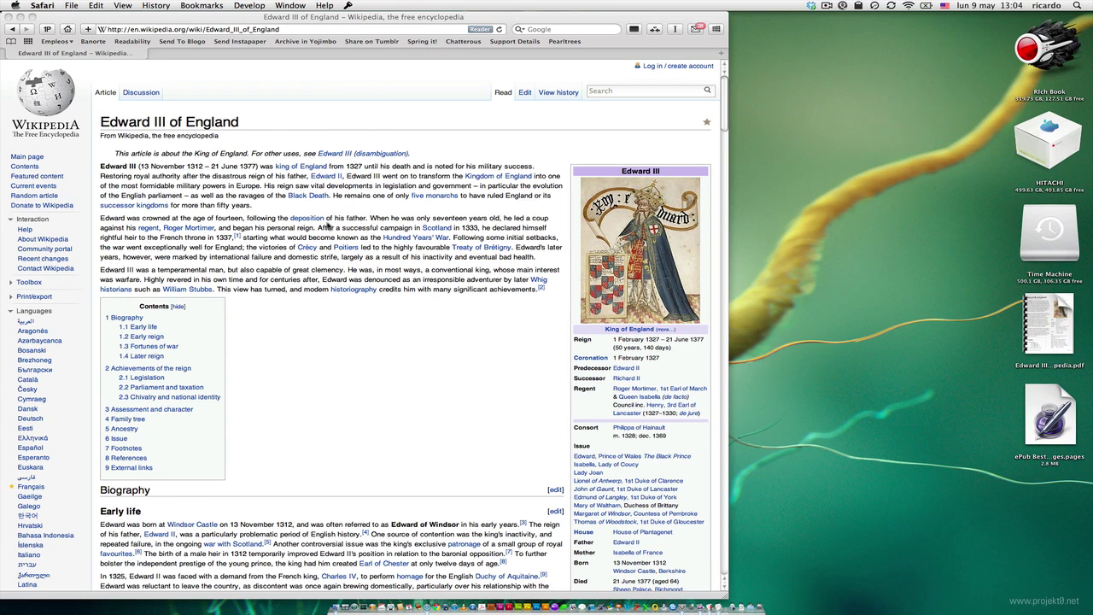
# - Open Safari's print dialog and PDF menu again, then cancel printing
pyautogui.press('super+p')
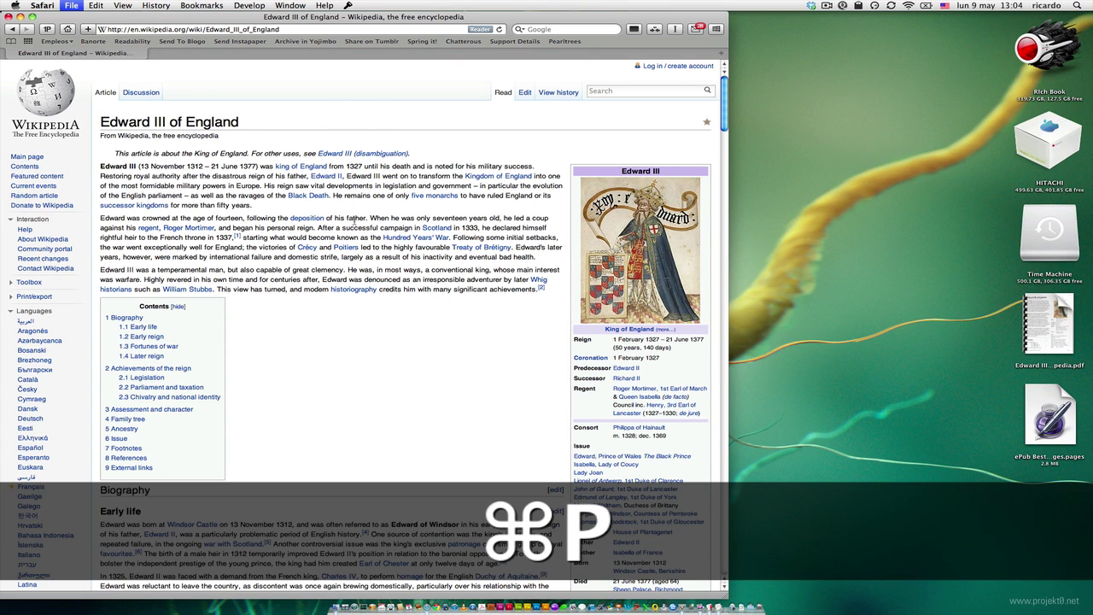
pyautogui.click(199, 261)
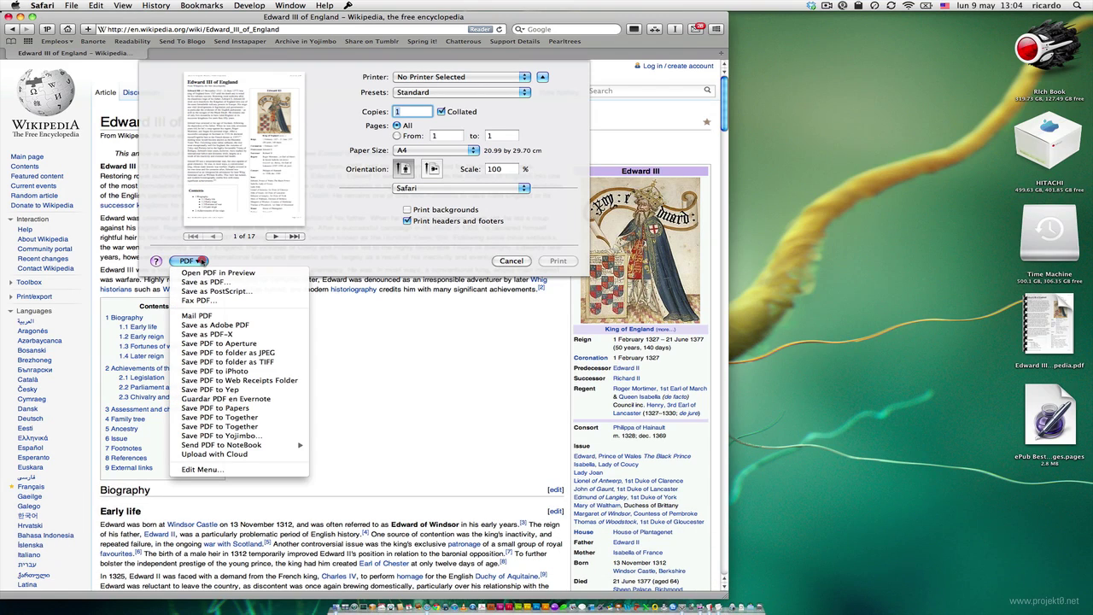
pyautogui.click(231, 252)
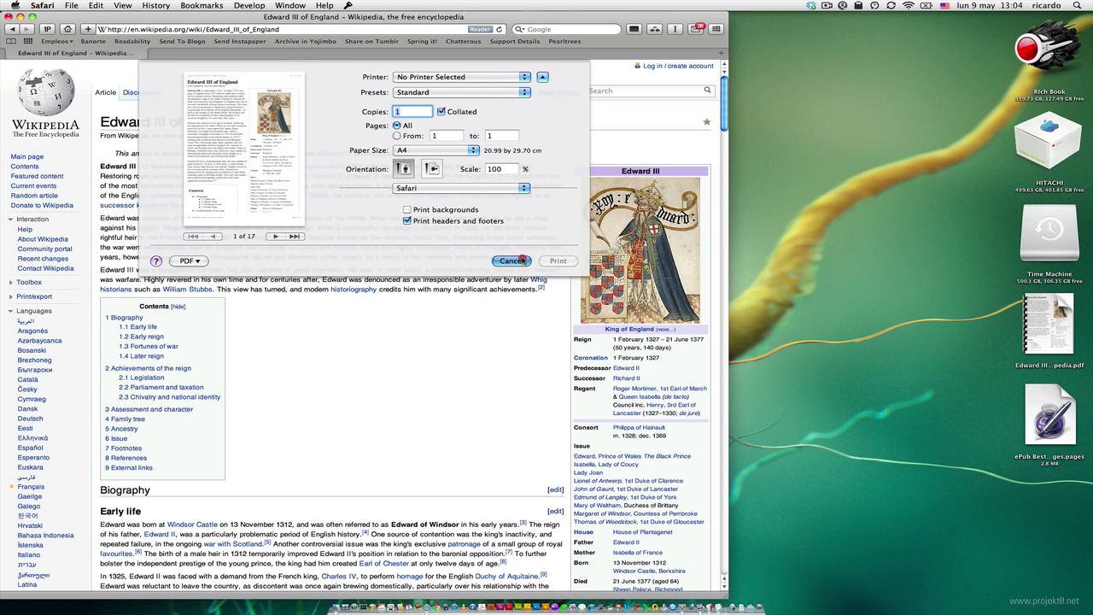
pyautogui.click(519, 260)
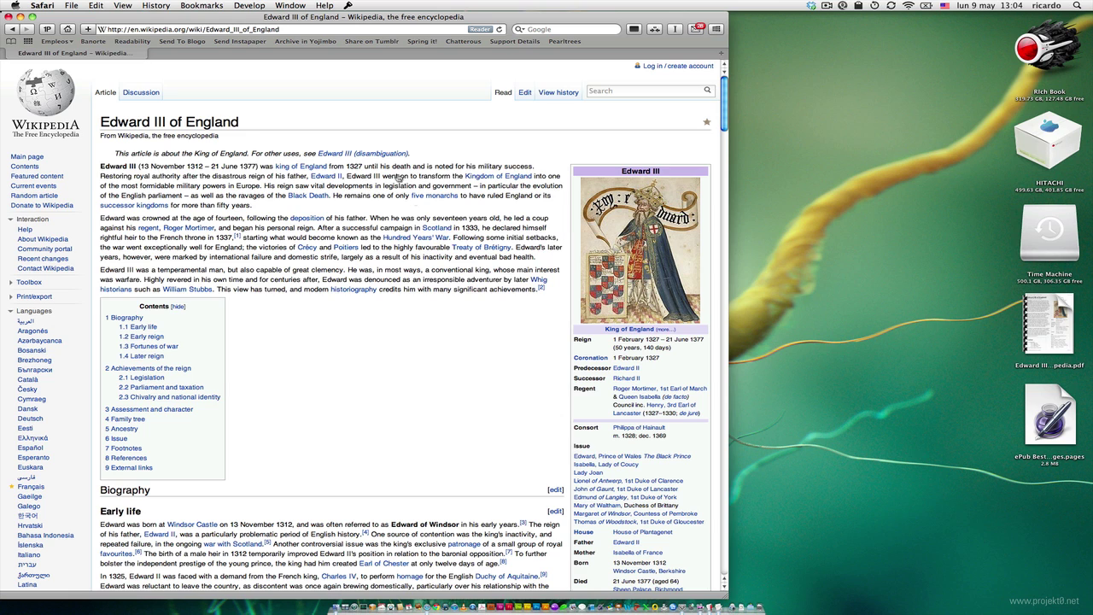
# - Select the Edward crowning paragraph, check the notes checklist, trash the desktop Edward III PDF, and quit Safari
pyautogui.tripleClick(406, 256)
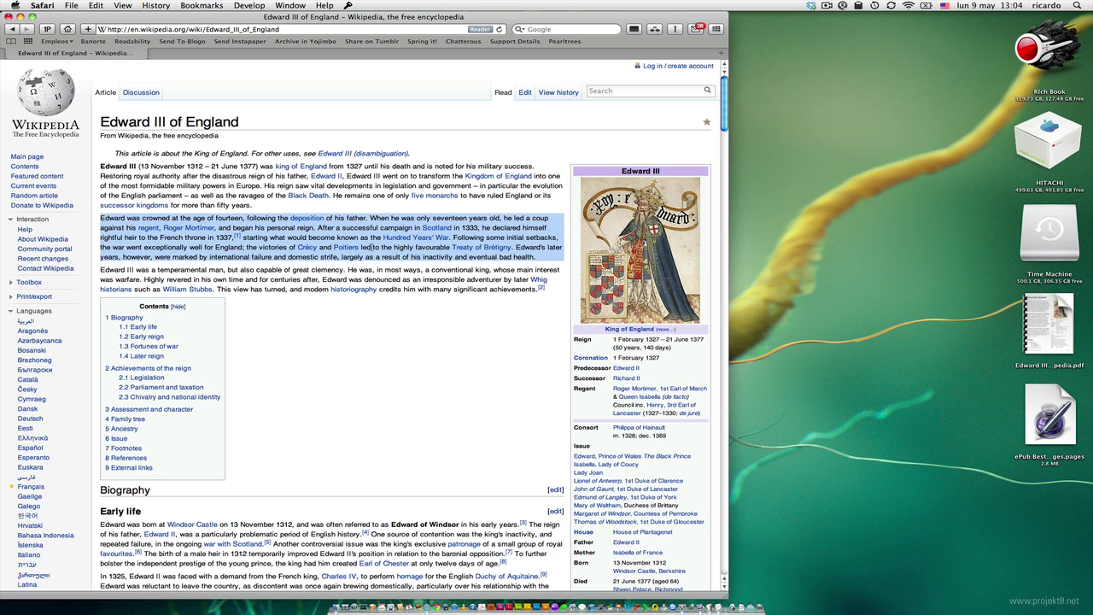
pyautogui.click(721, 606)
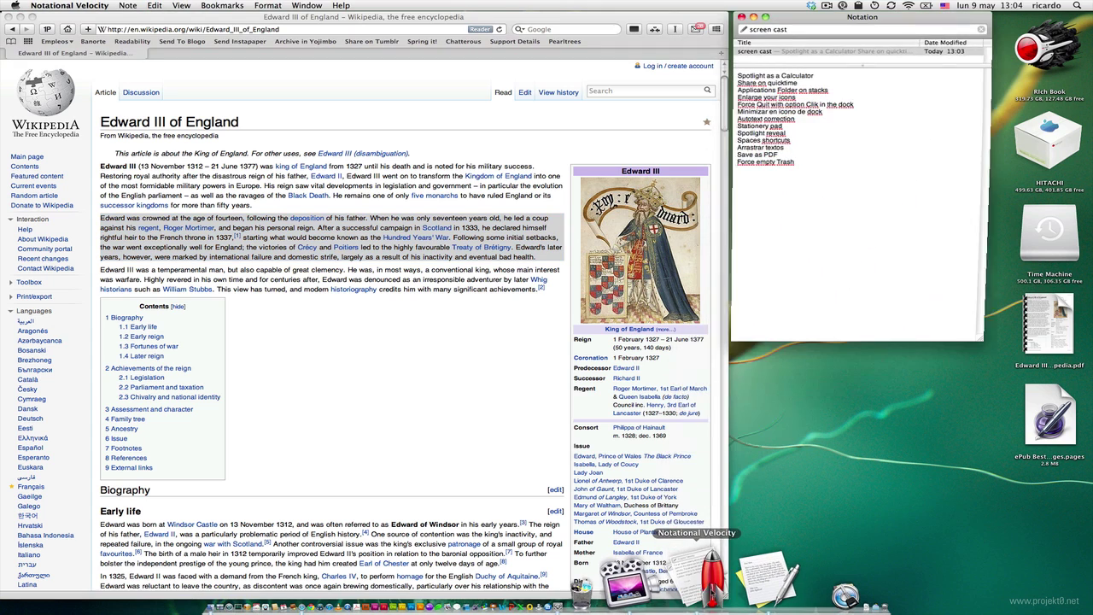
pyautogui.click(753, 16)
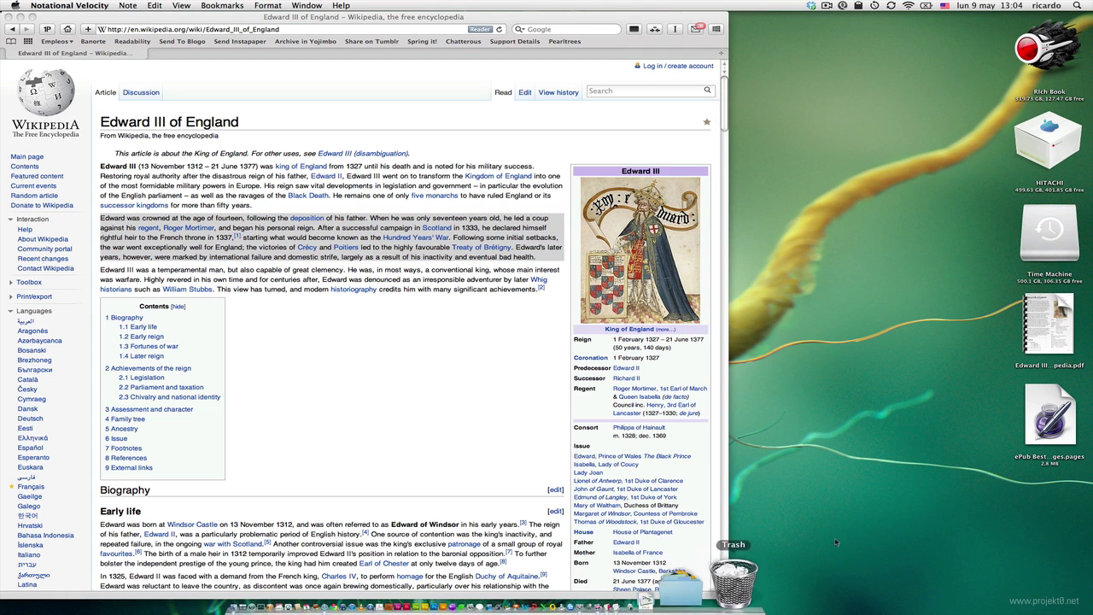
pyautogui.moveTo(1047, 326); pyautogui.dragTo(822, 600)
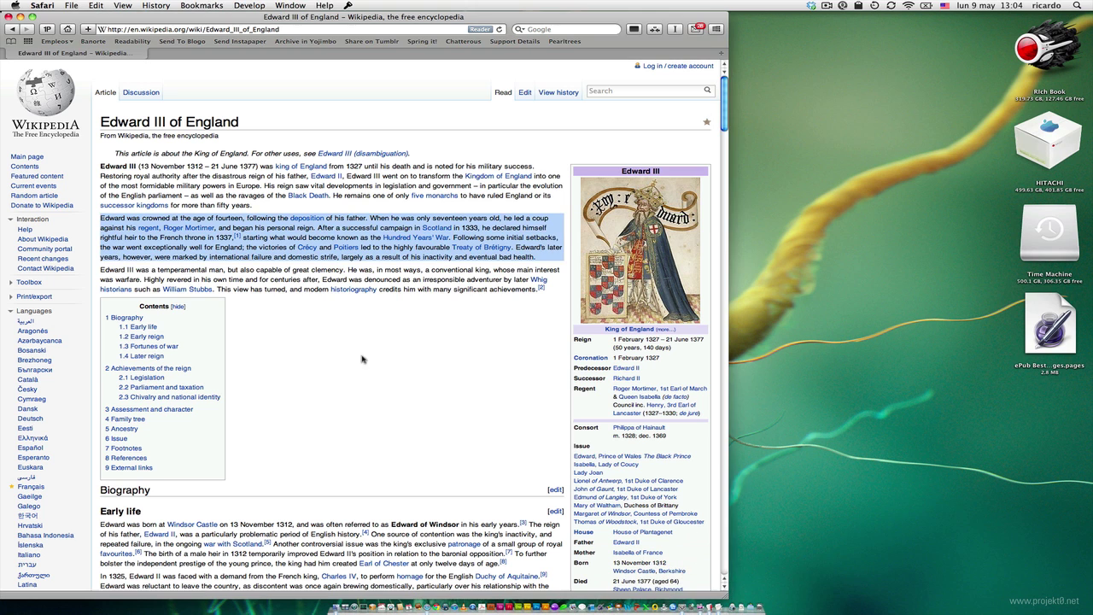
pyautogui.press('super+q')
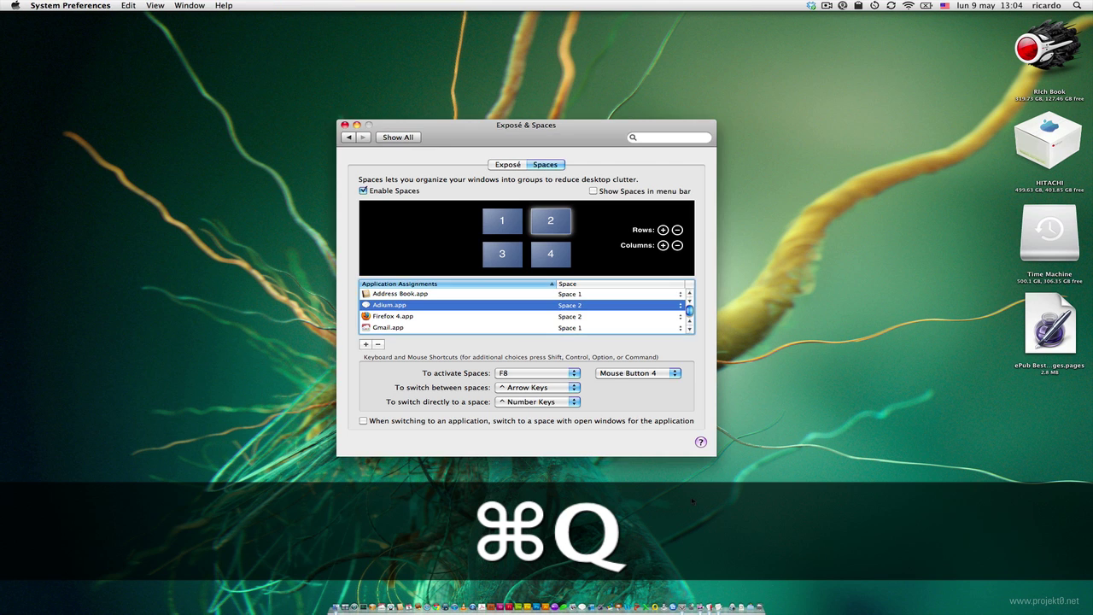
# - Quit System Preferences, then start Empty Trash from the Trash's menu but cancel the confirmation
pyautogui.press('super+q')
pyautogui.rightClick(759, 598)
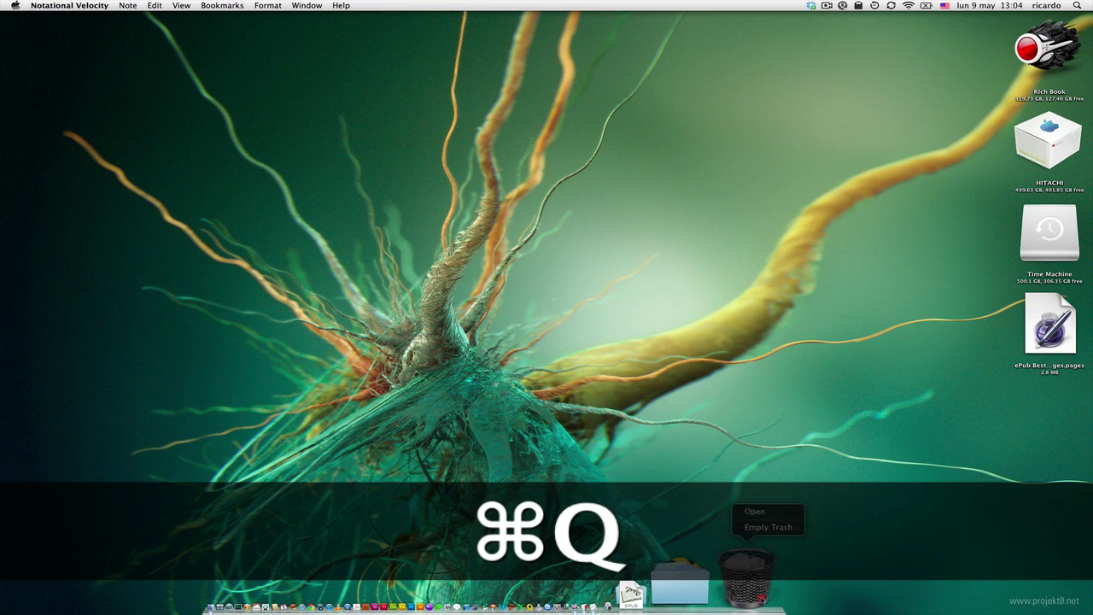
pyautogui.click(772, 533)
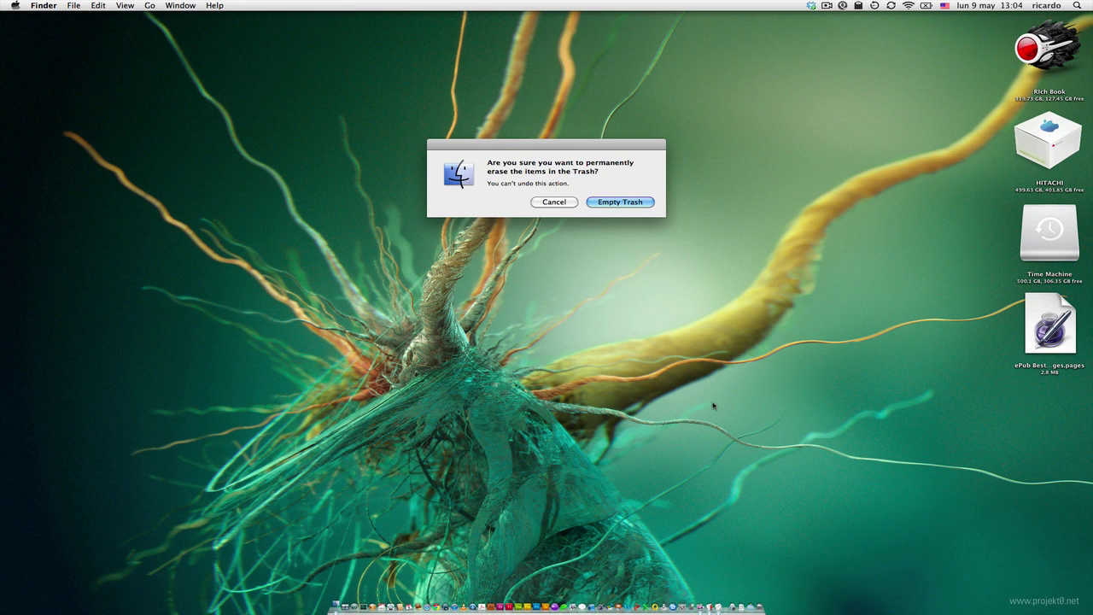
pyautogui.click(551, 202)
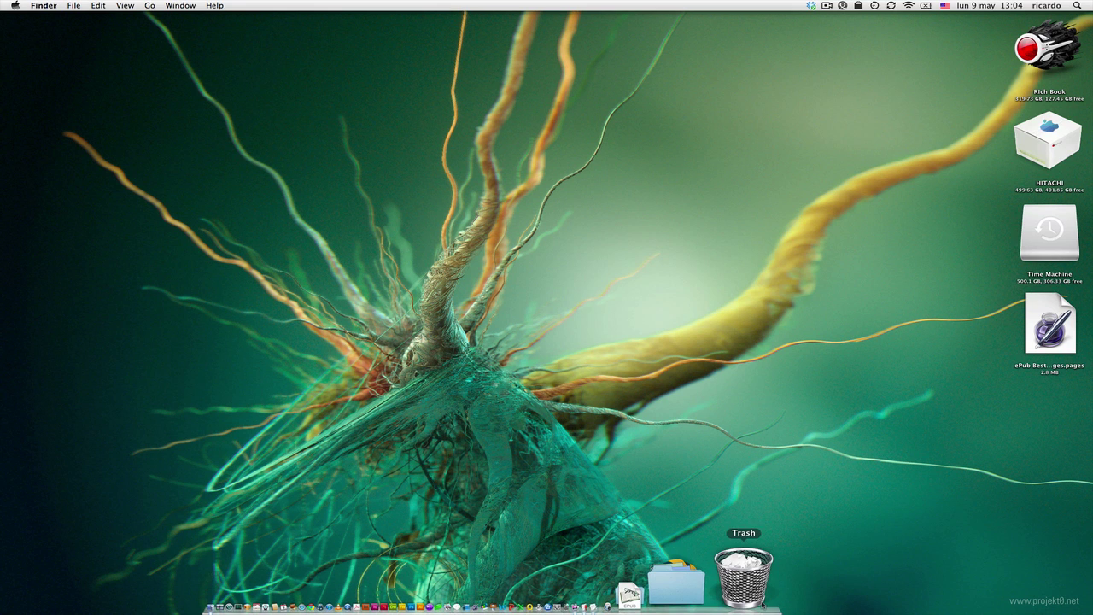
pyautogui.press('alt')
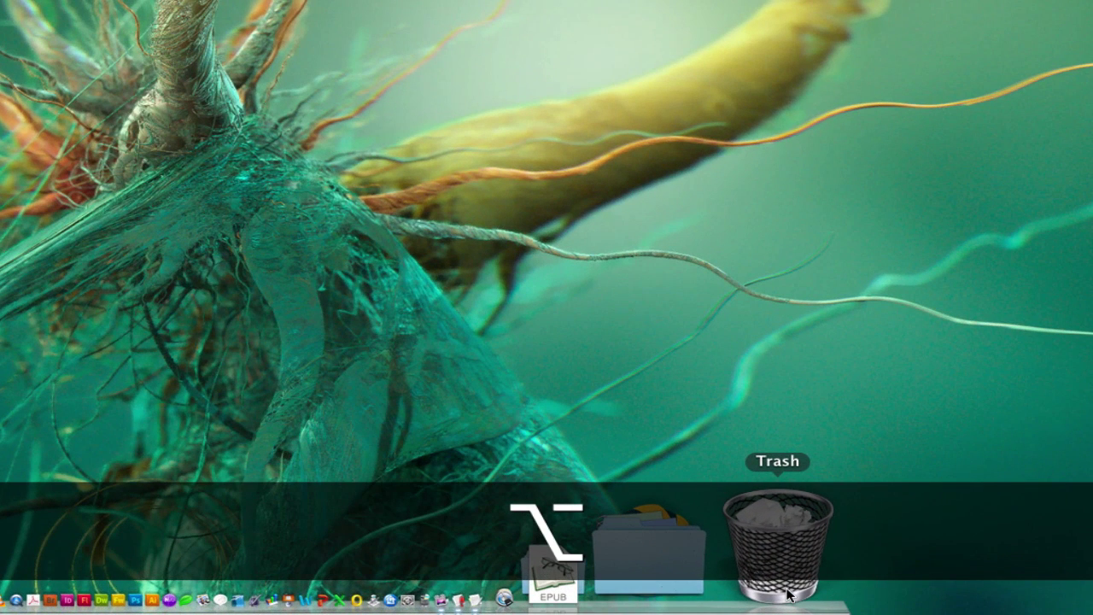
# - Empty the Trash without confirmation, move 'ePub Best Practices for Pages.pages' to the Trash, and glance at Downloads
pyautogui.rightClick(787, 595)
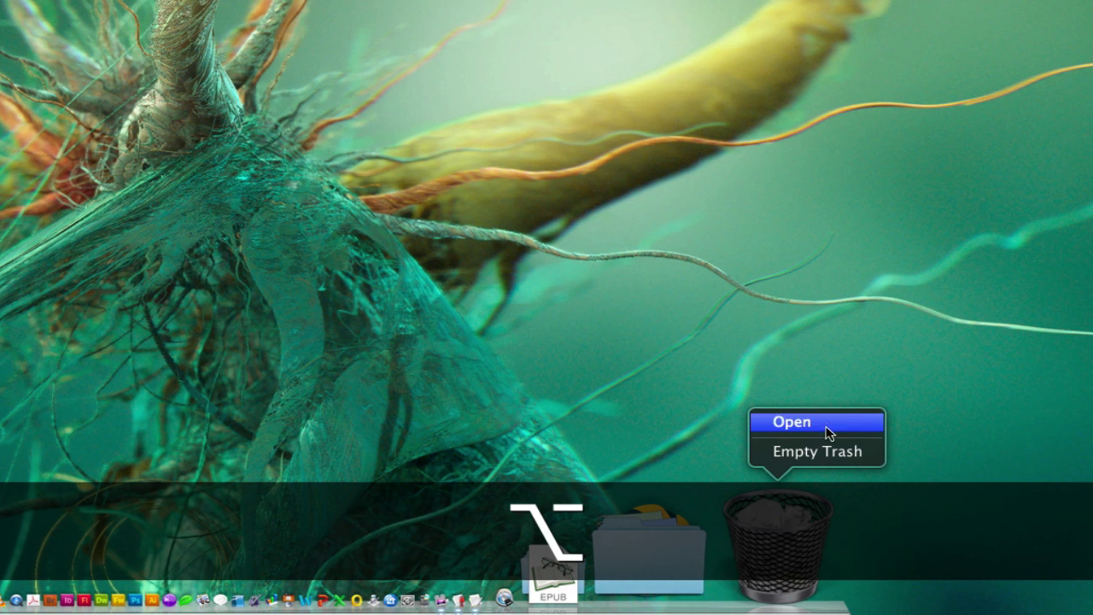
pyautogui.click(824, 453)
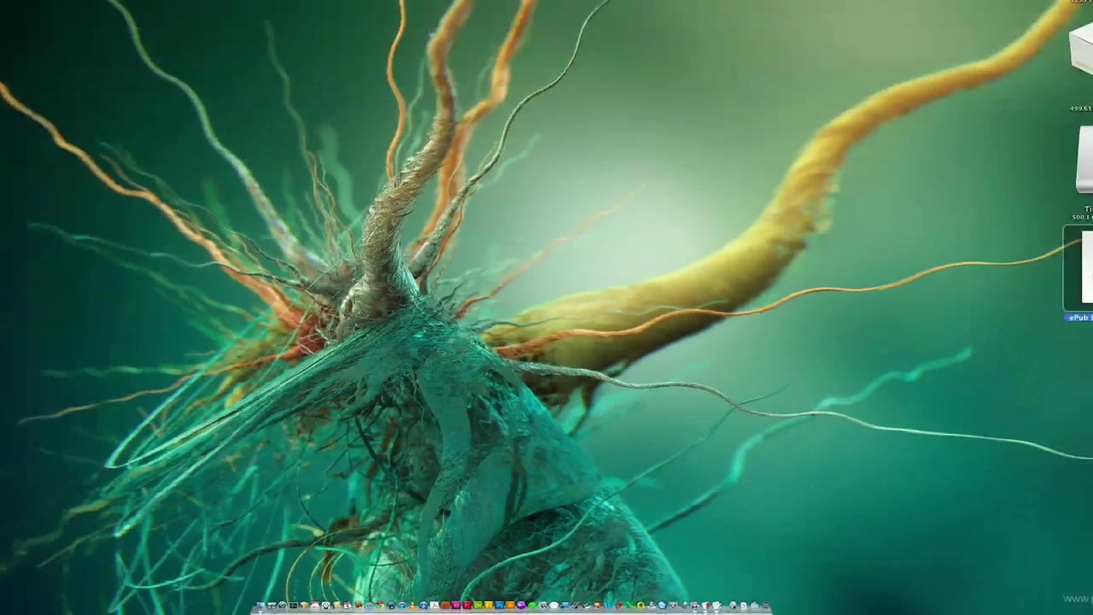
pyautogui.press('super+BackSpace')
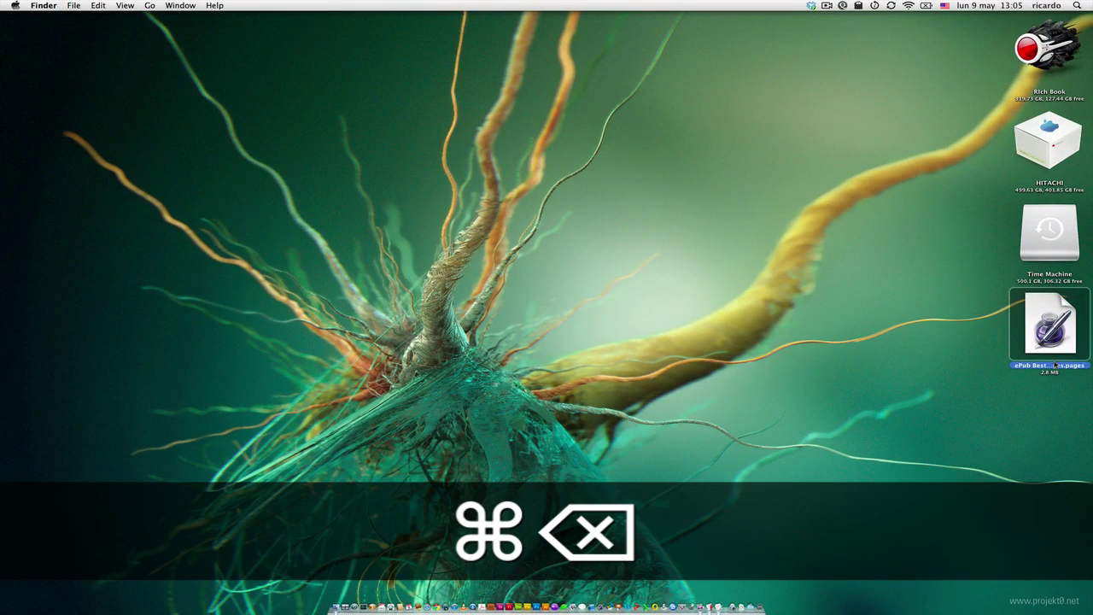
pyautogui.click(752, 605)
pyautogui.click(752, 605)
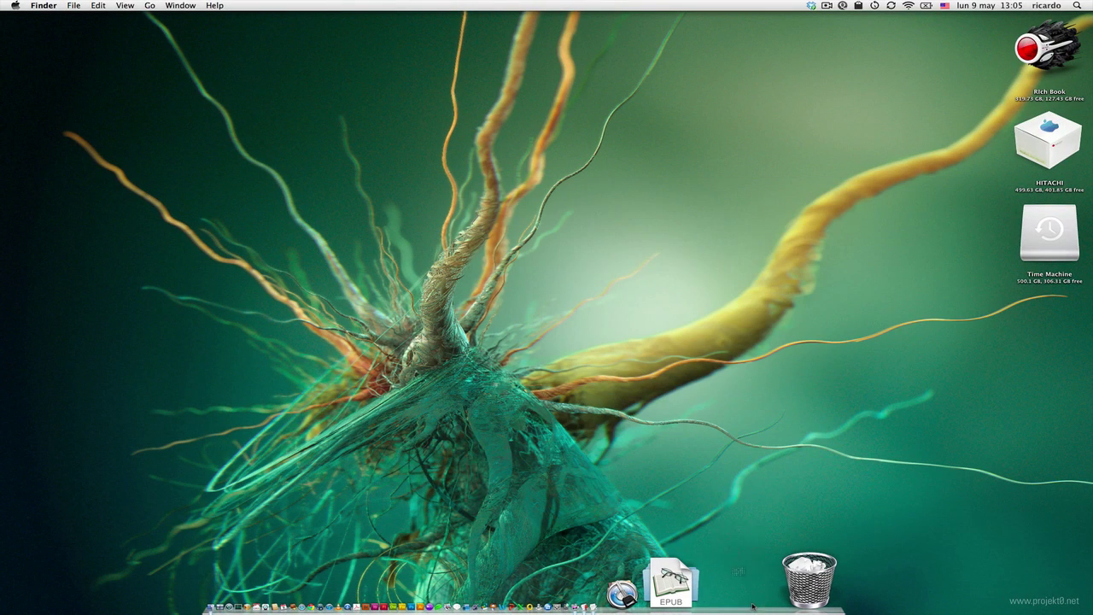